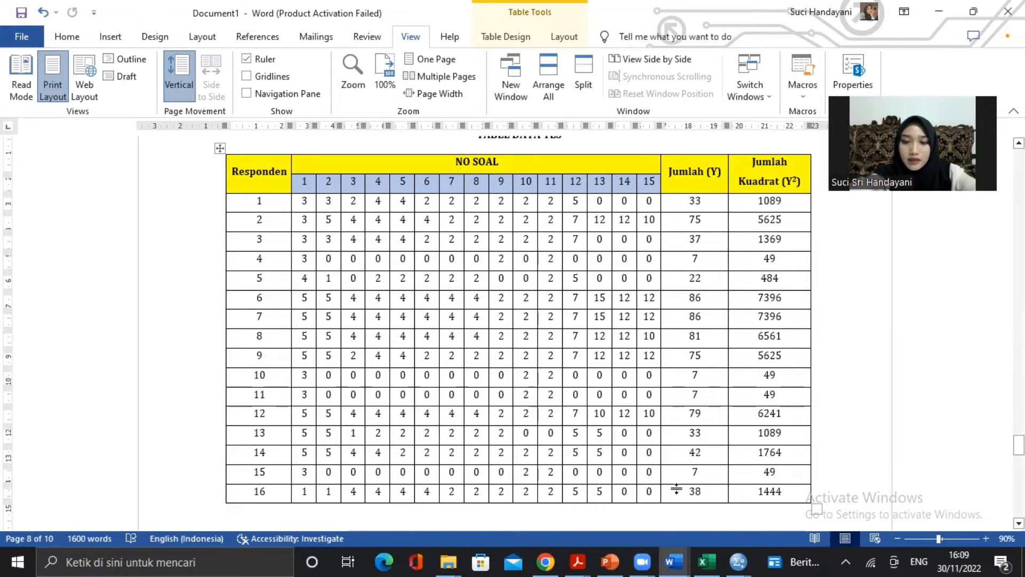
- Switch to the Excel workbook and copy the item scores and totals of all 16 respondents, range C4:R19
click(706, 561)
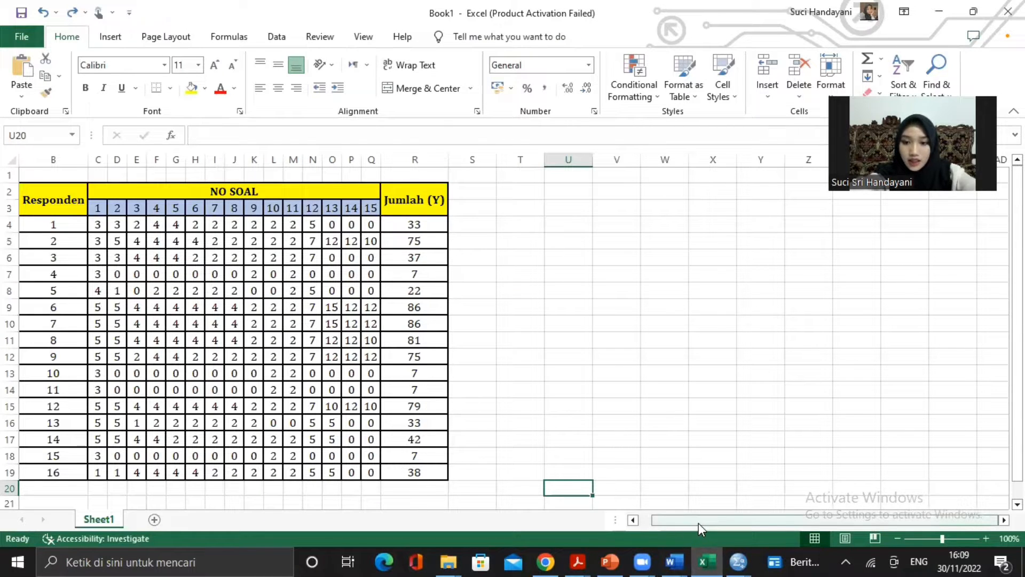
drag(696, 521, 655, 523)
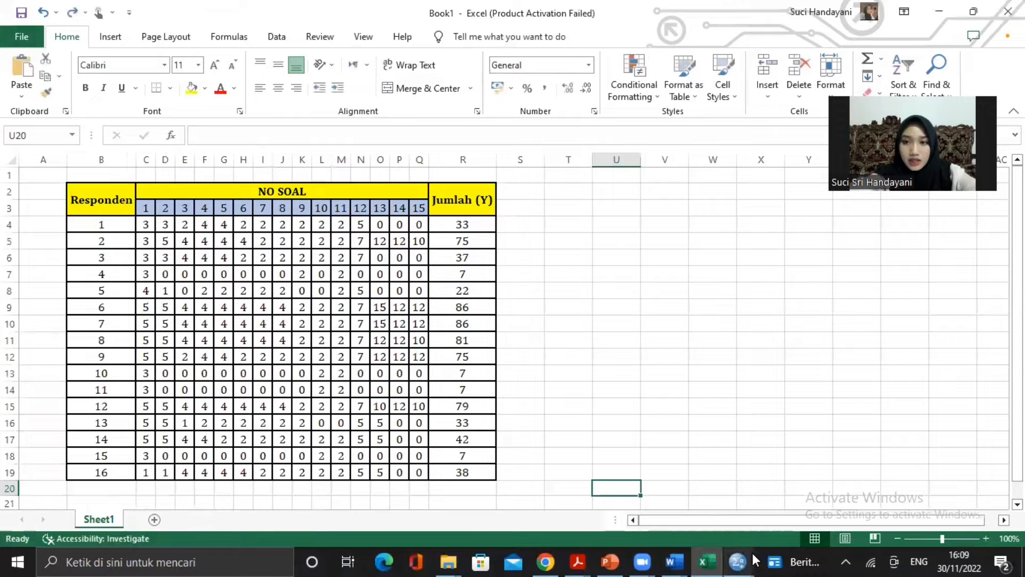
mouse_move(752, 552)
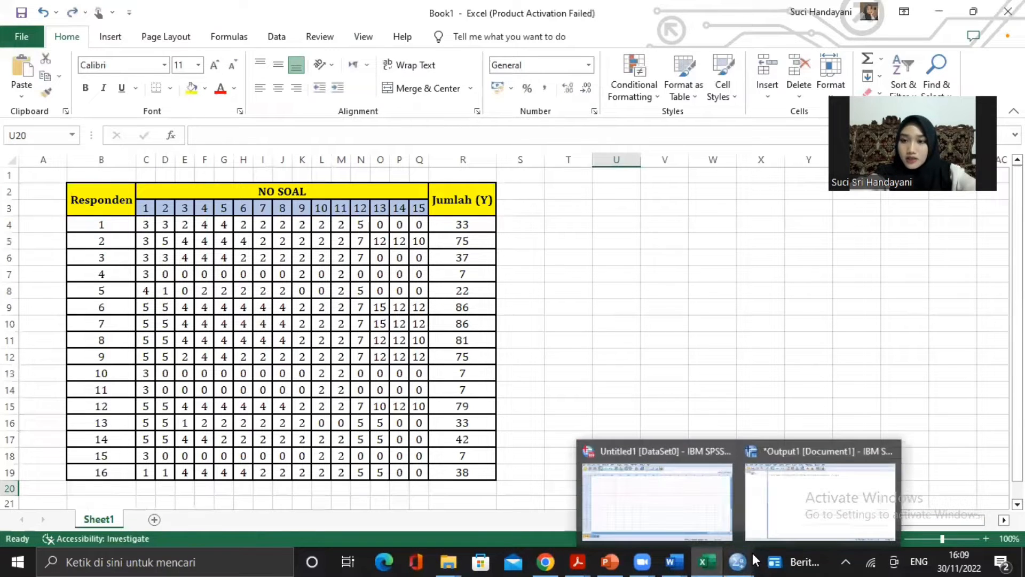
click(727, 510)
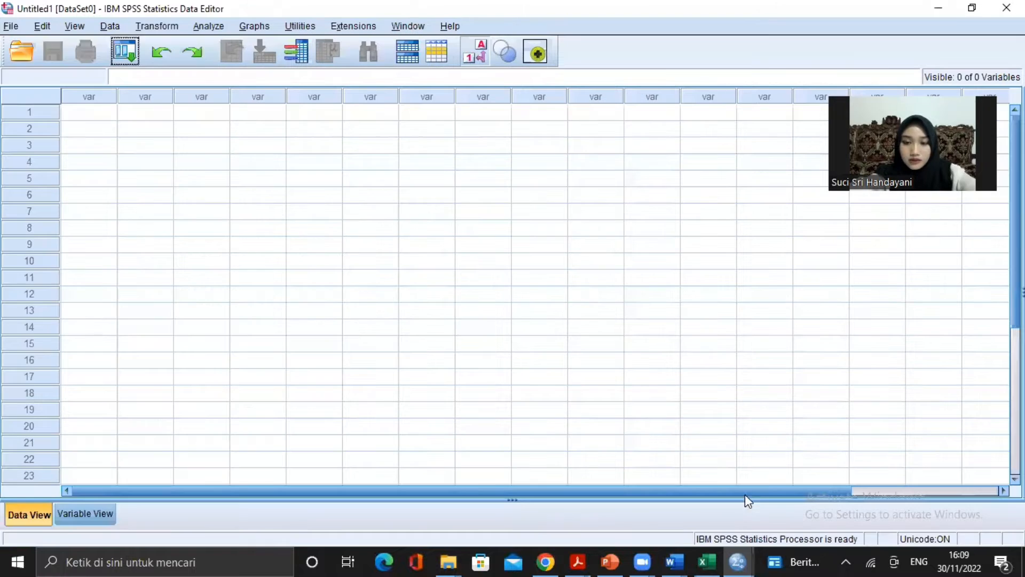
click(706, 561)
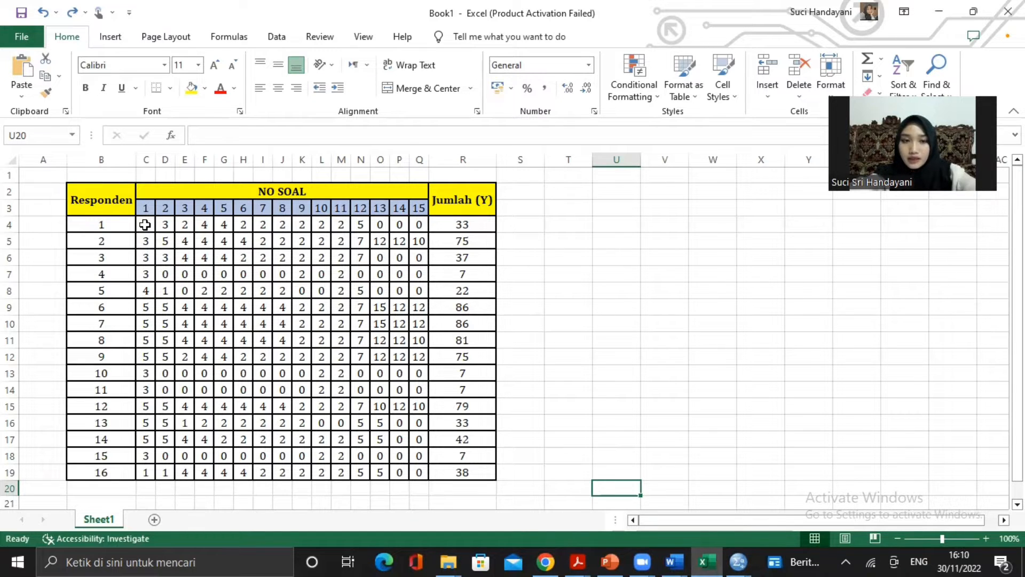
drag(145, 225, 463, 475)
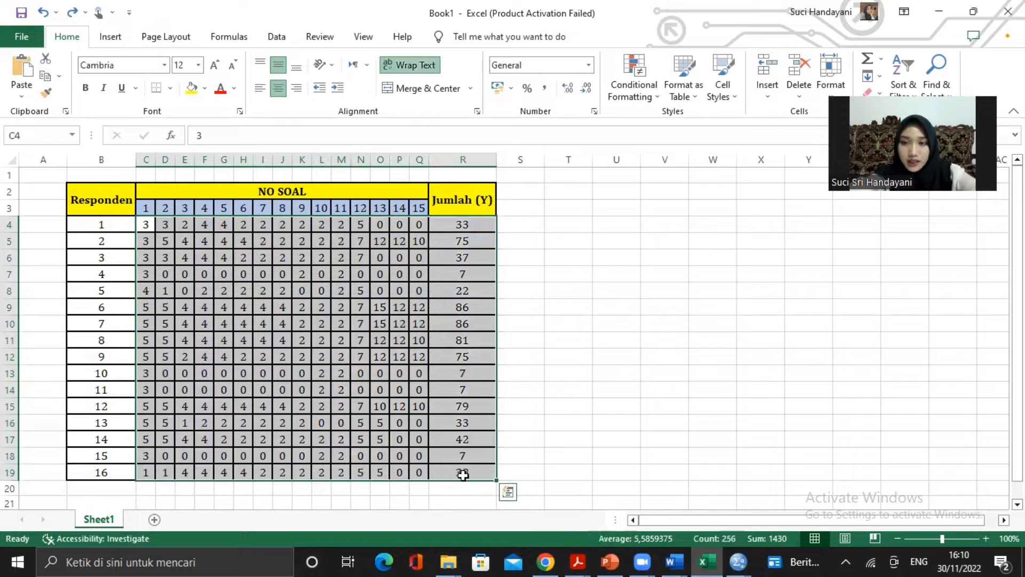
key(ctrl+c)
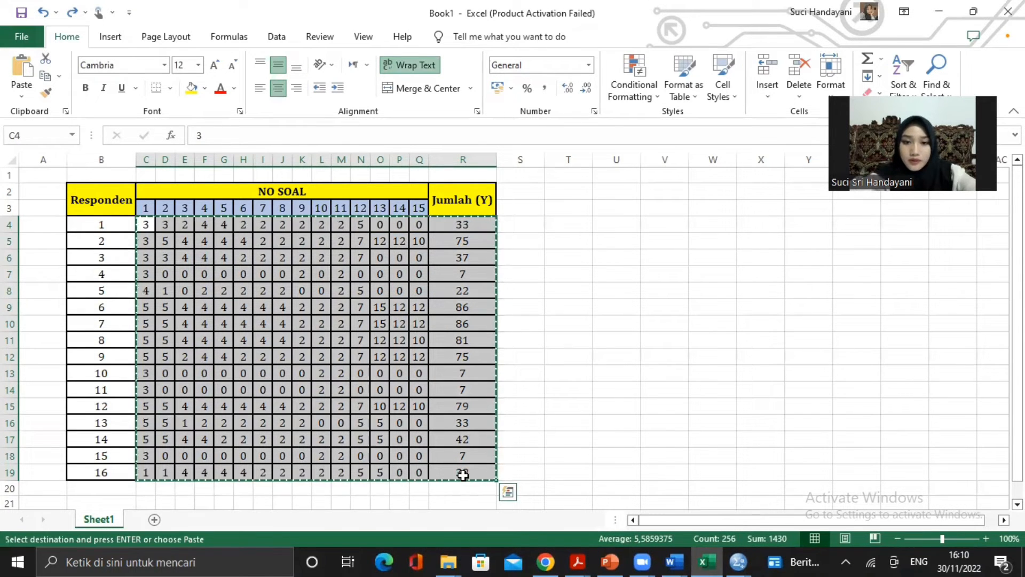
- Switch to the SPSS Data Editor and paste the copied scores starting at the first cell of row 1
mouse_move(739, 561)
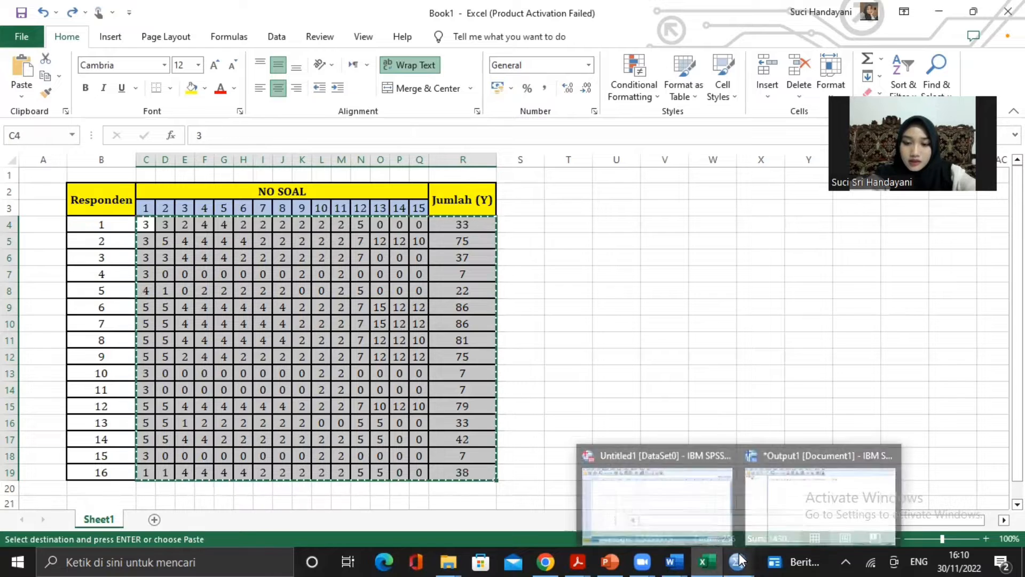
click(721, 508)
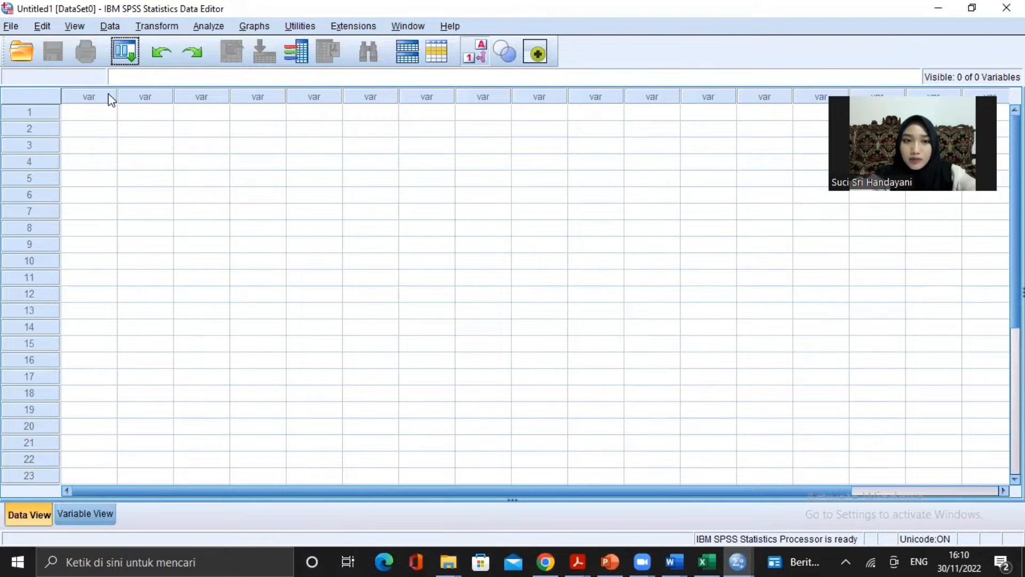
click(87, 111)
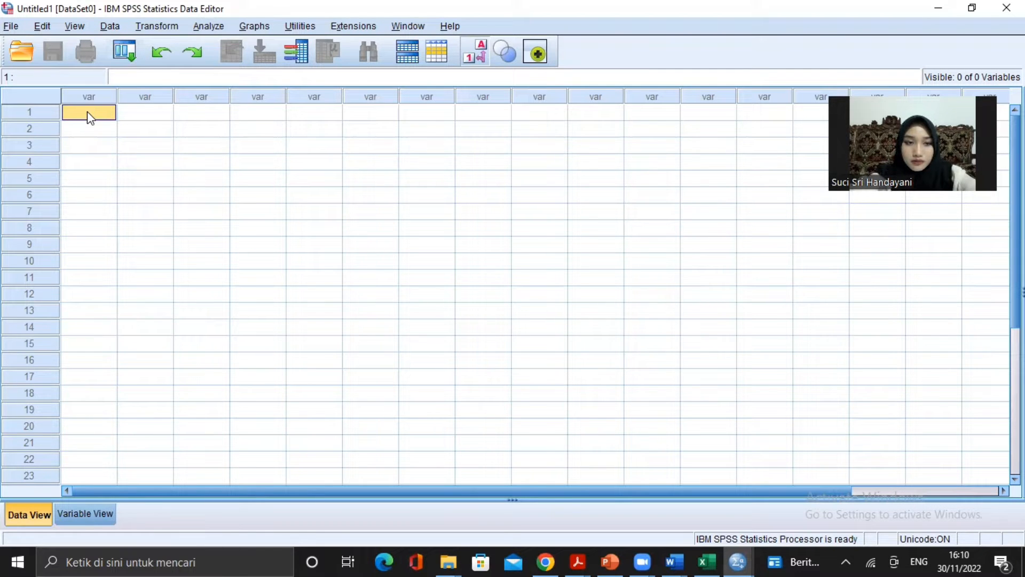
key(ctrl+v)
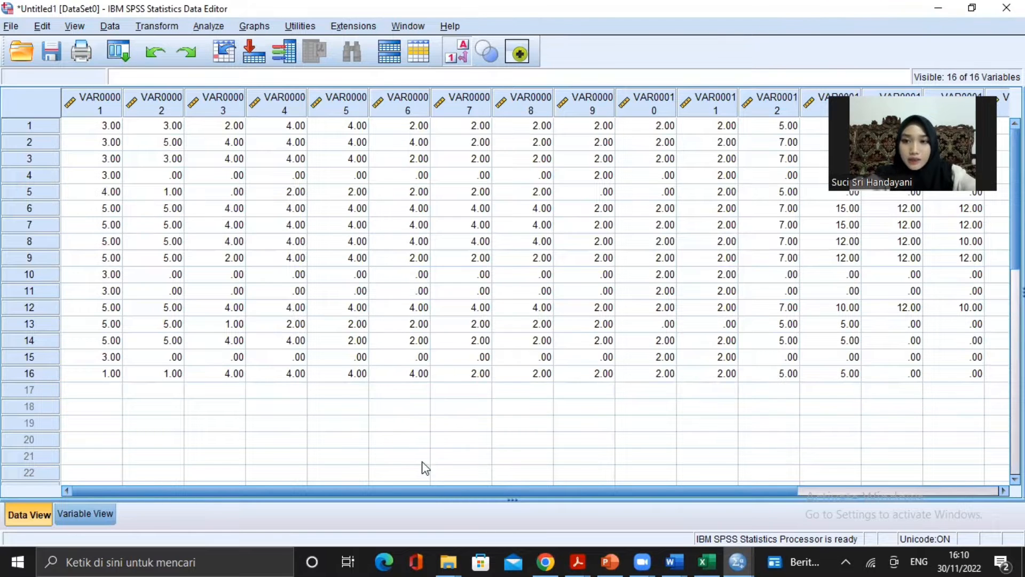
- In Variable View, try to replace every occurrence of "VAAR000" with "X" in the Name column
click(70, 512)
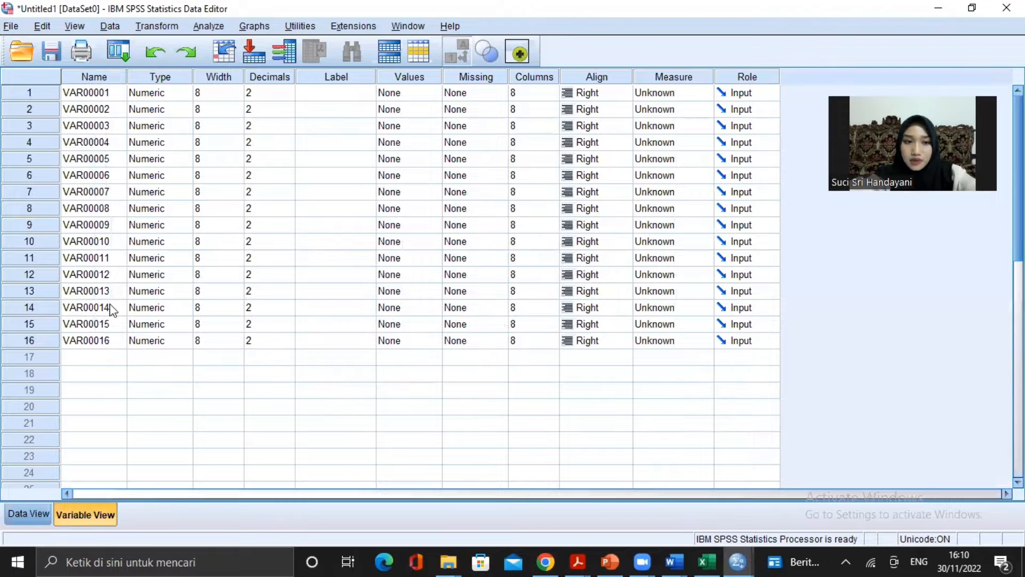
click(104, 70)
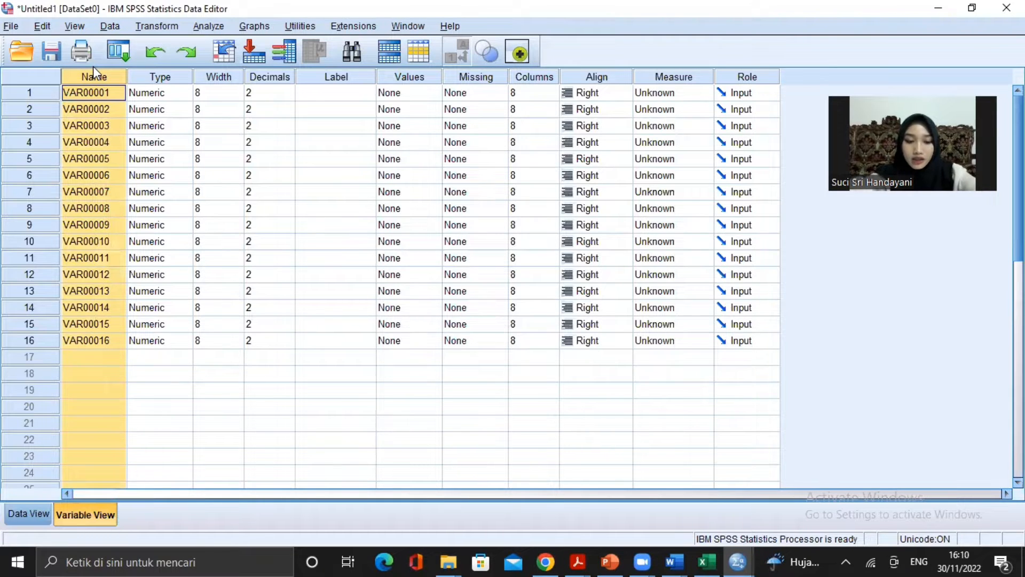
key(ctrl+f)
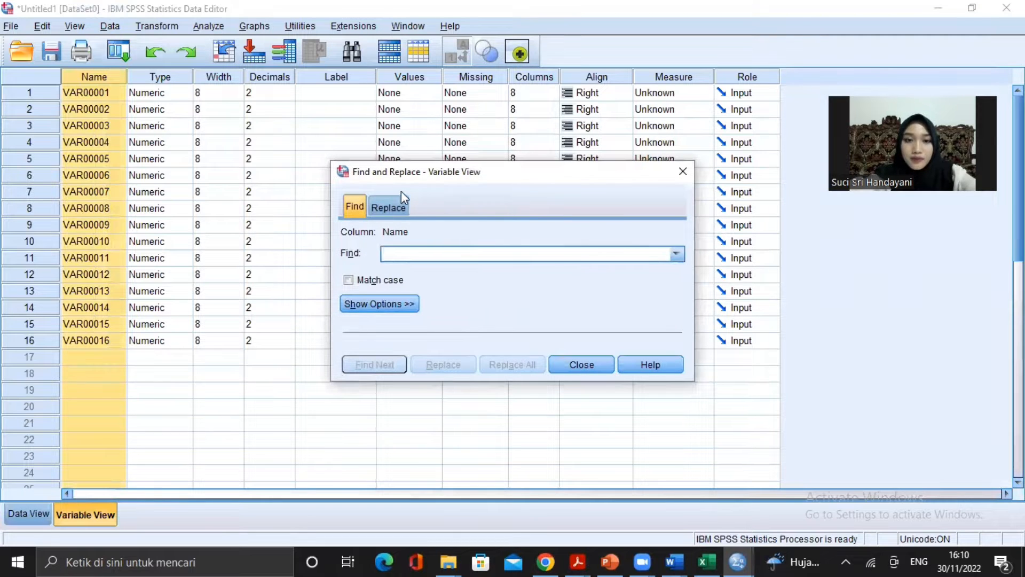
click(396, 208)
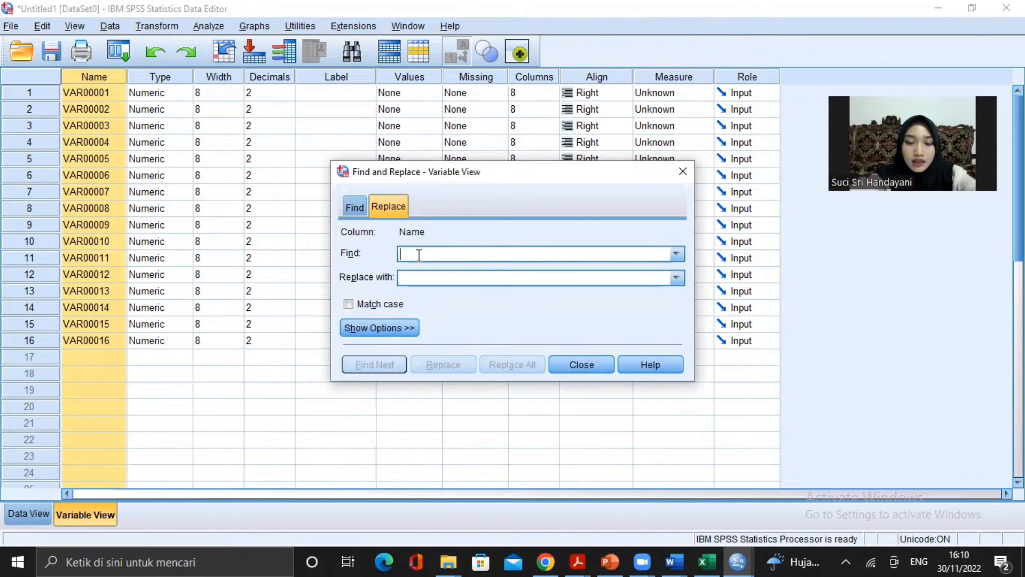
text(VAAR)
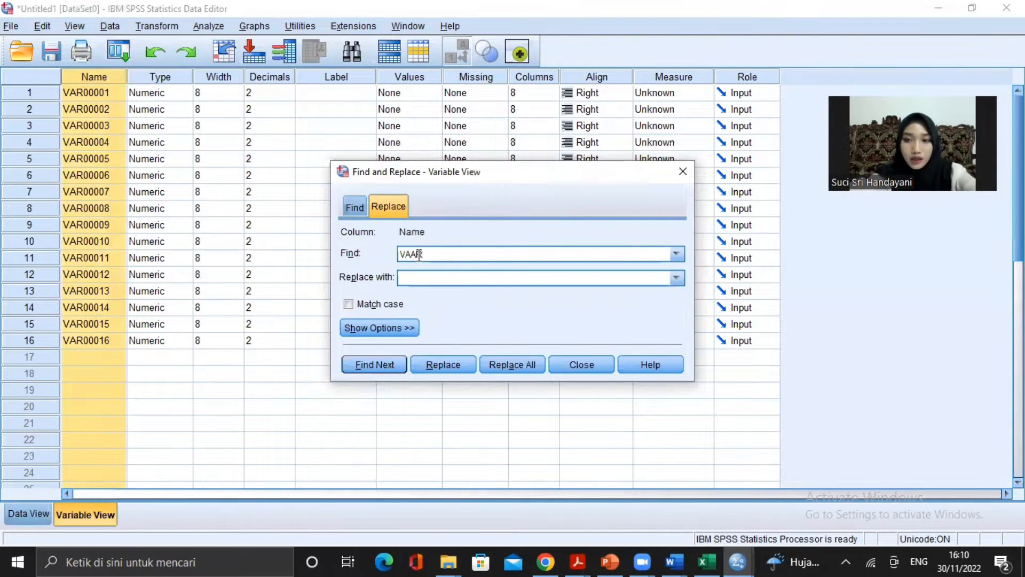
text(000)
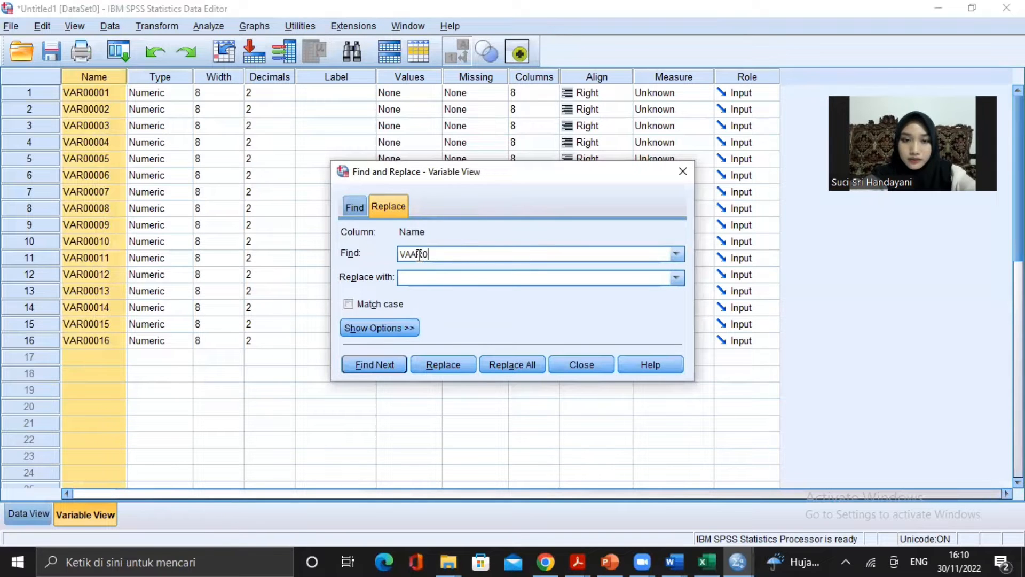
click(439, 277)
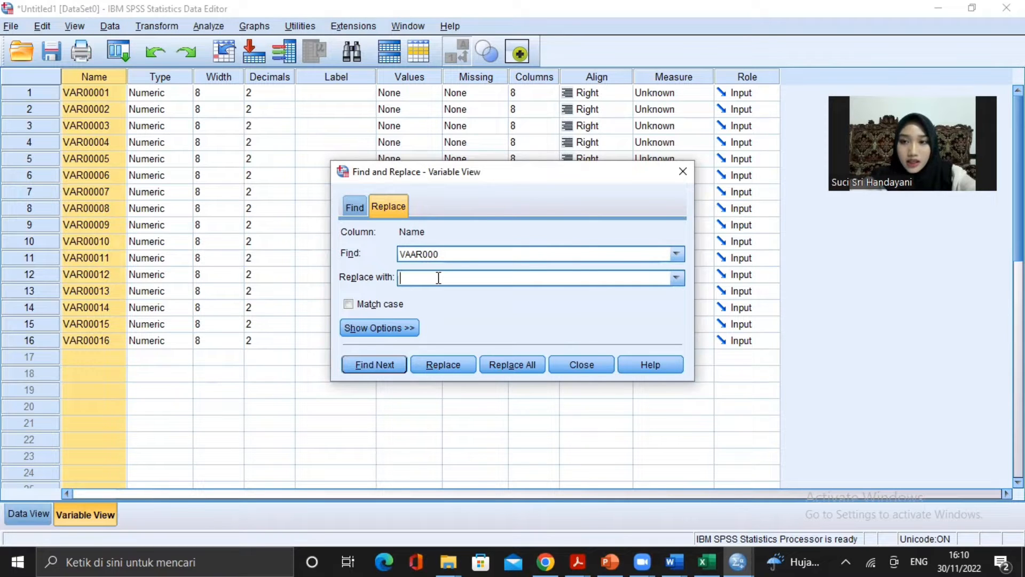
text(X)
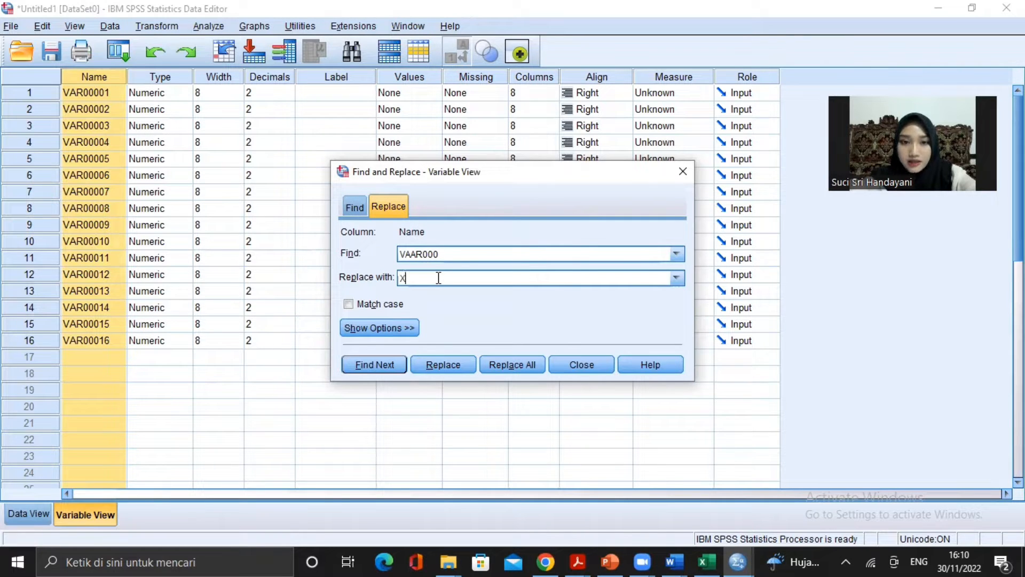
click(534, 365)
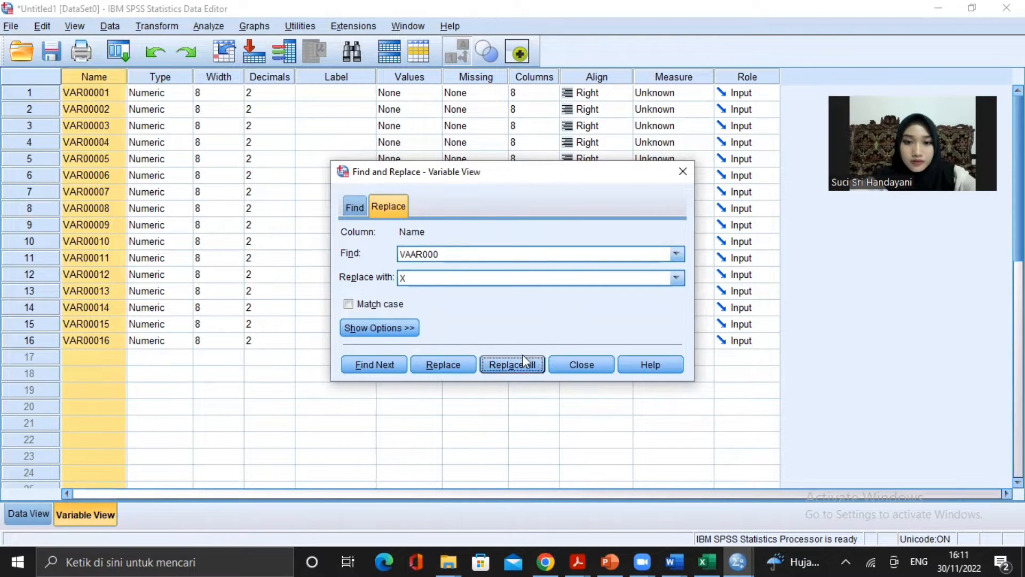
click(517, 364)
click(496, 364)
click(683, 177)
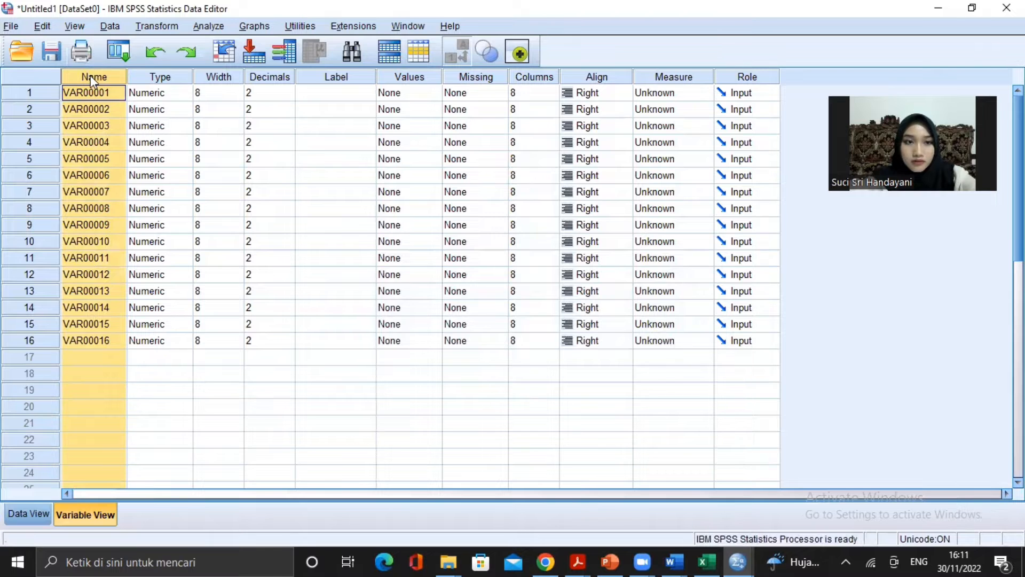
- Replace all occurrences of "VAR000" with "X" in the variable names, and rename the sixteenth variable TOTAL
key(ctrl+f)
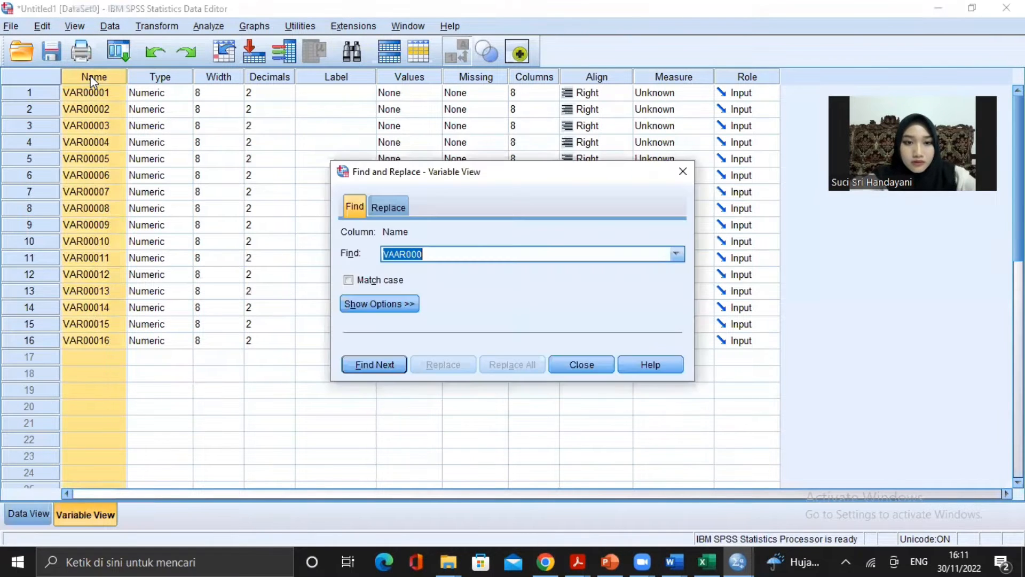
click(397, 207)
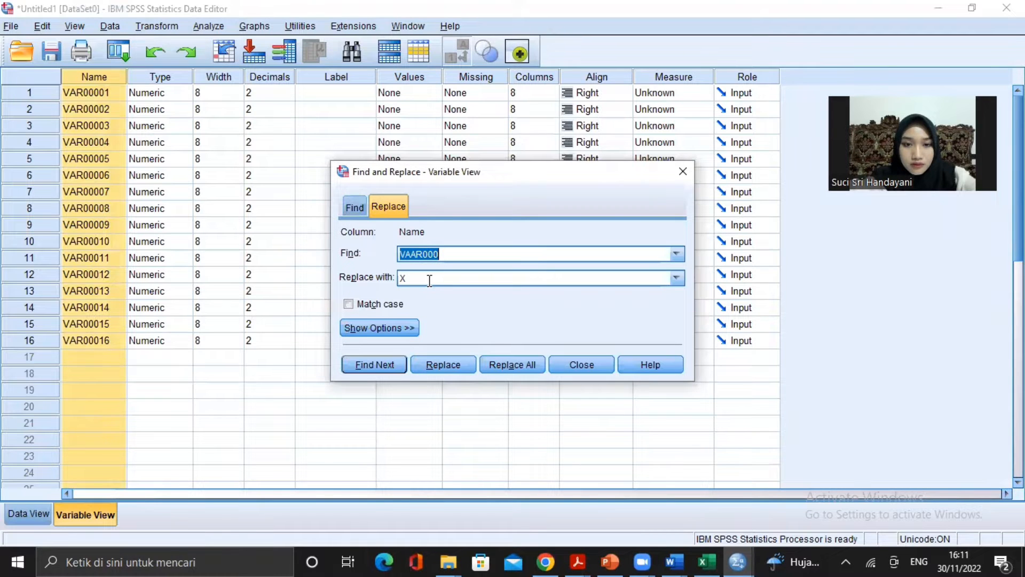
click(413, 255)
key(BackSpace)
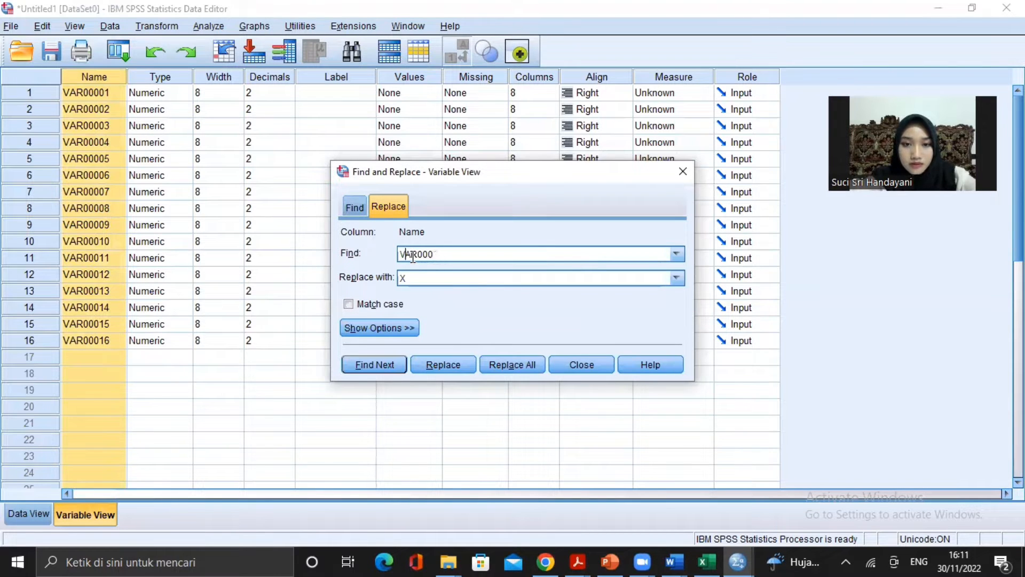
click(506, 362)
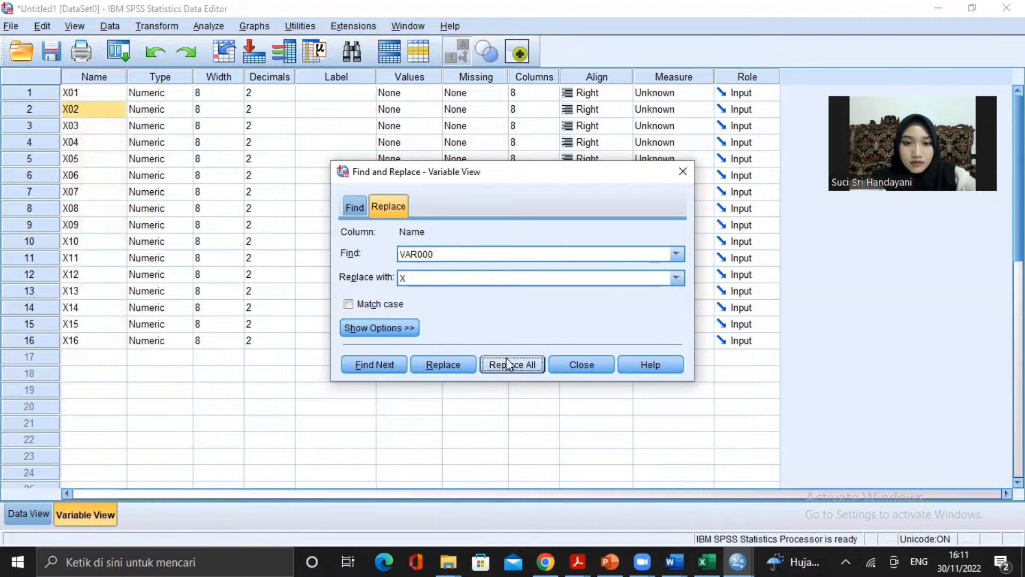
click(682, 171)
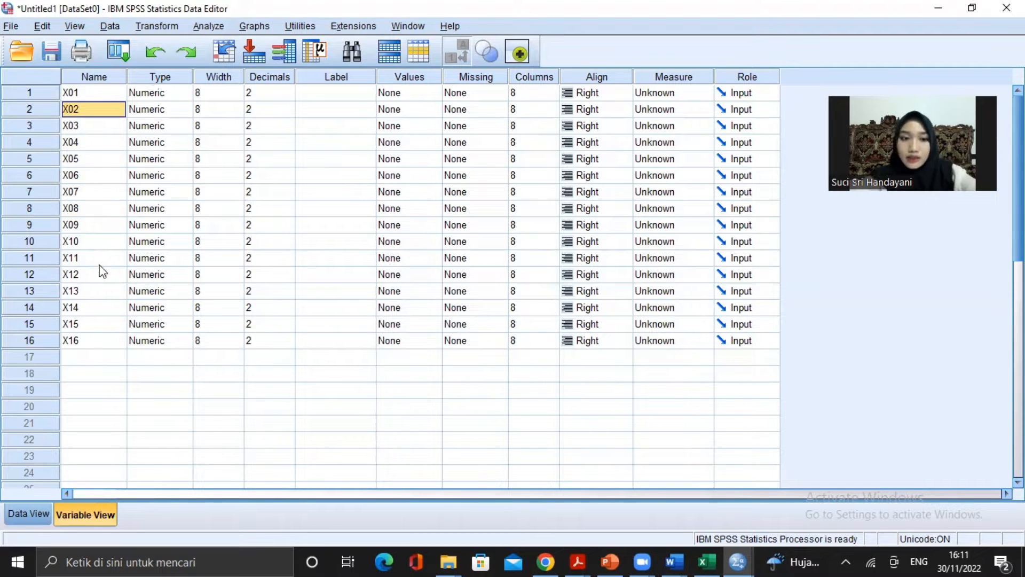
click(103, 342)
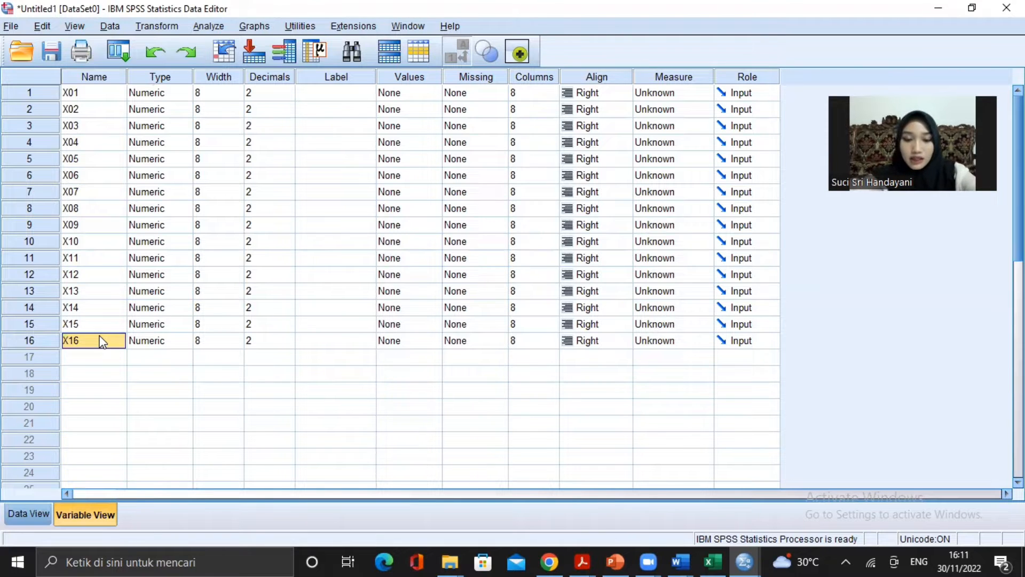
text(TOTA)
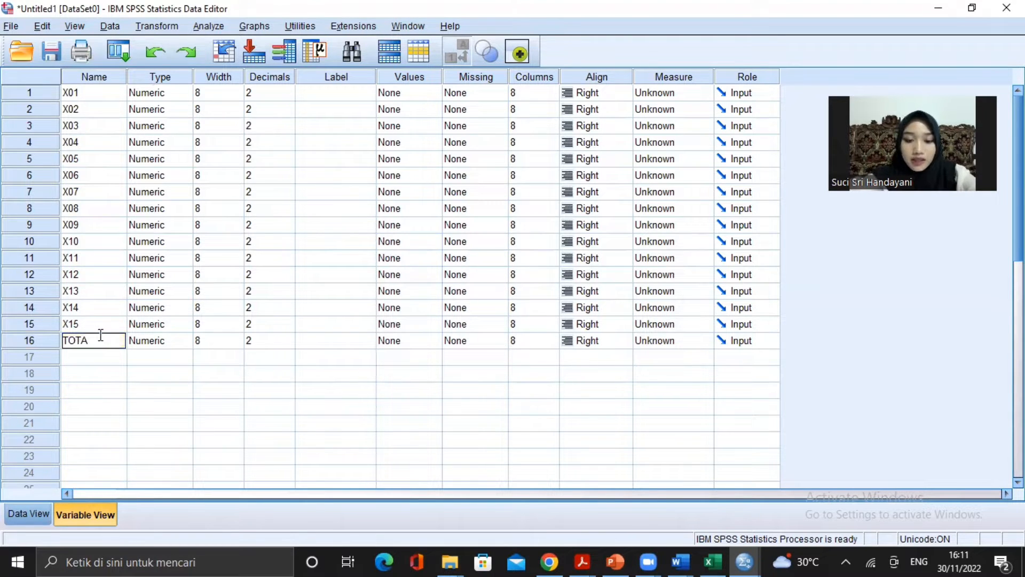
- Set the decimals of all sixteen variables, X01 to X15 and TOTAL, to 0
click(262, 94)
click(288, 96)
click(289, 96)
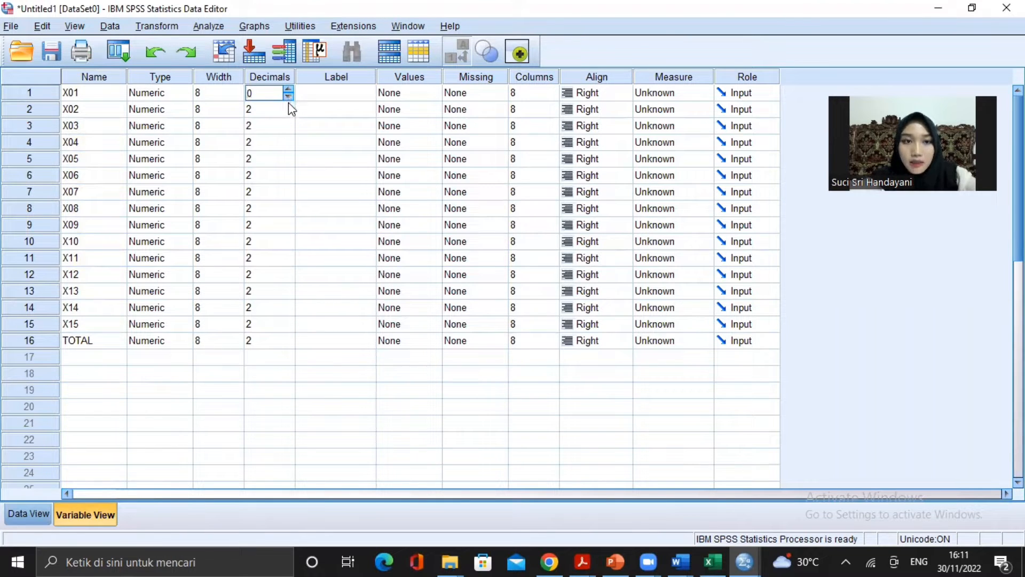
click(288, 112)
click(289, 113)
click(288, 113)
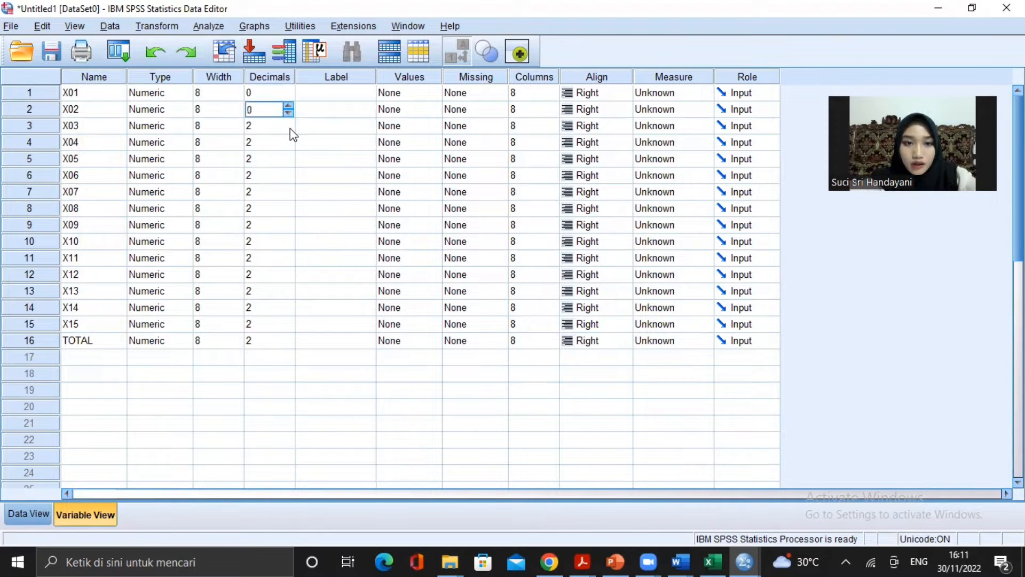
click(290, 128)
click(288, 128)
click(289, 128)
click(289, 147)
click(289, 146)
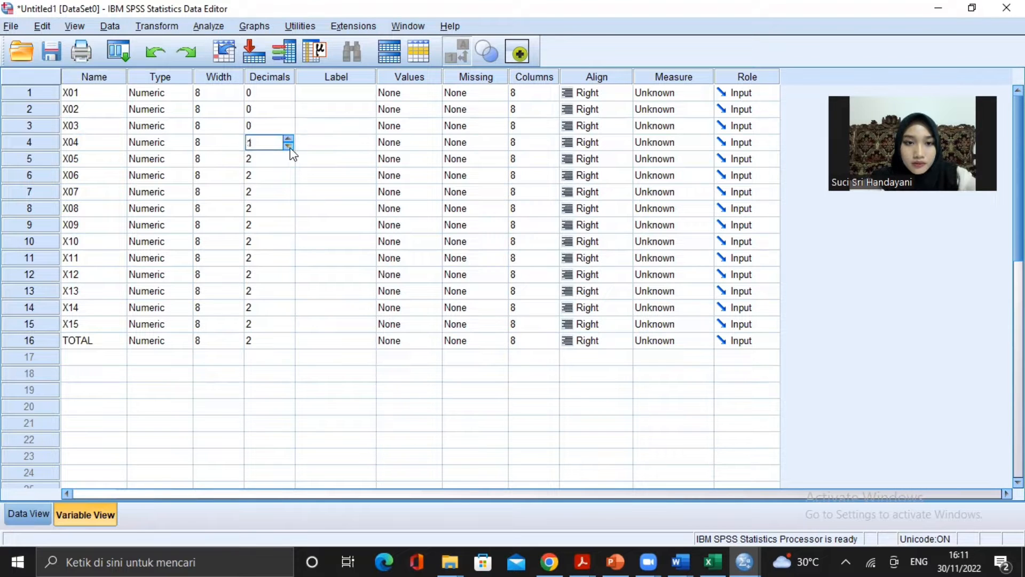
click(288, 146)
click(290, 160)
click(289, 162)
click(289, 162)
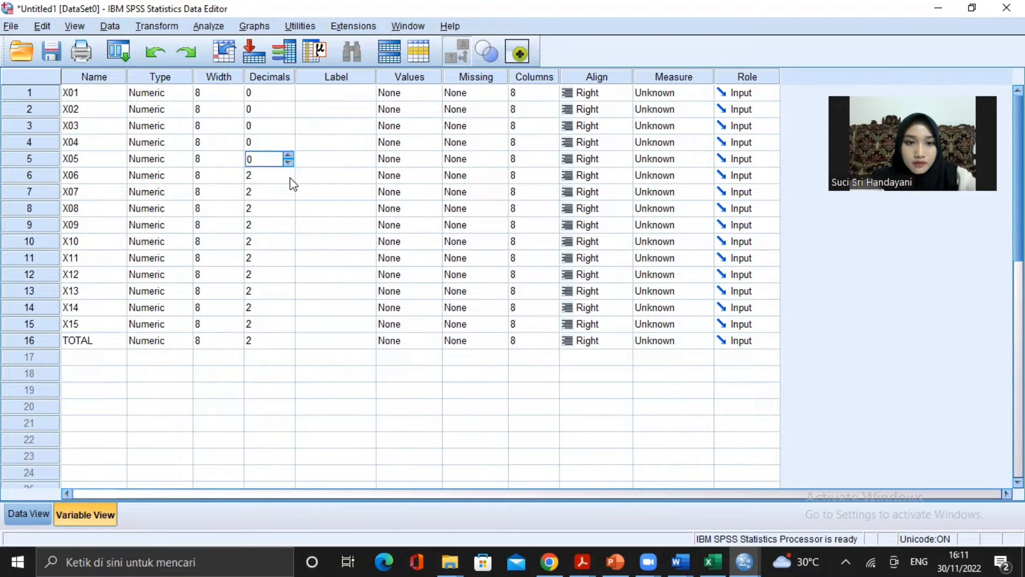
click(290, 178)
click(289, 179)
click(289, 195)
click(289, 196)
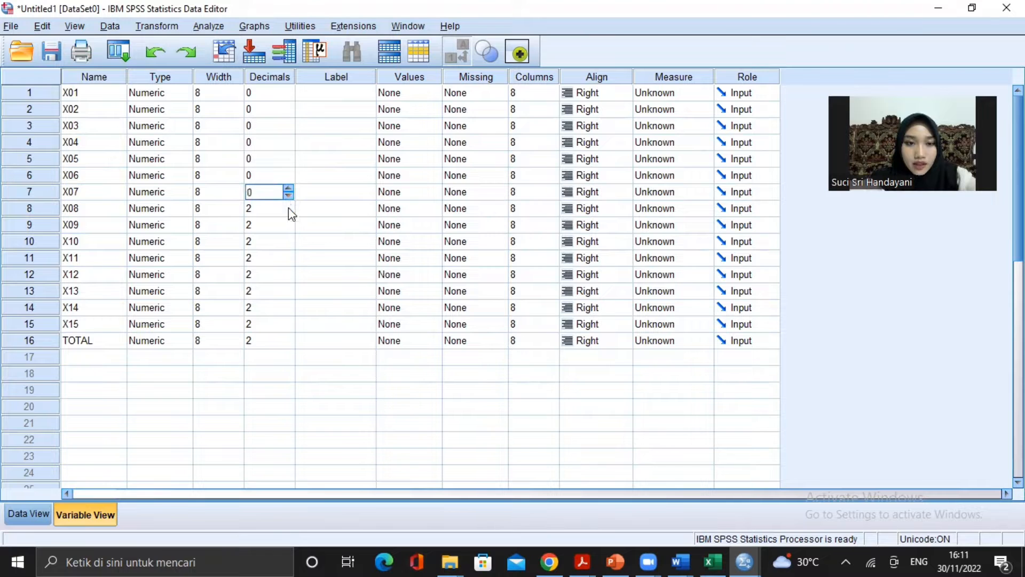
click(288, 213)
click(288, 213)
click(289, 213)
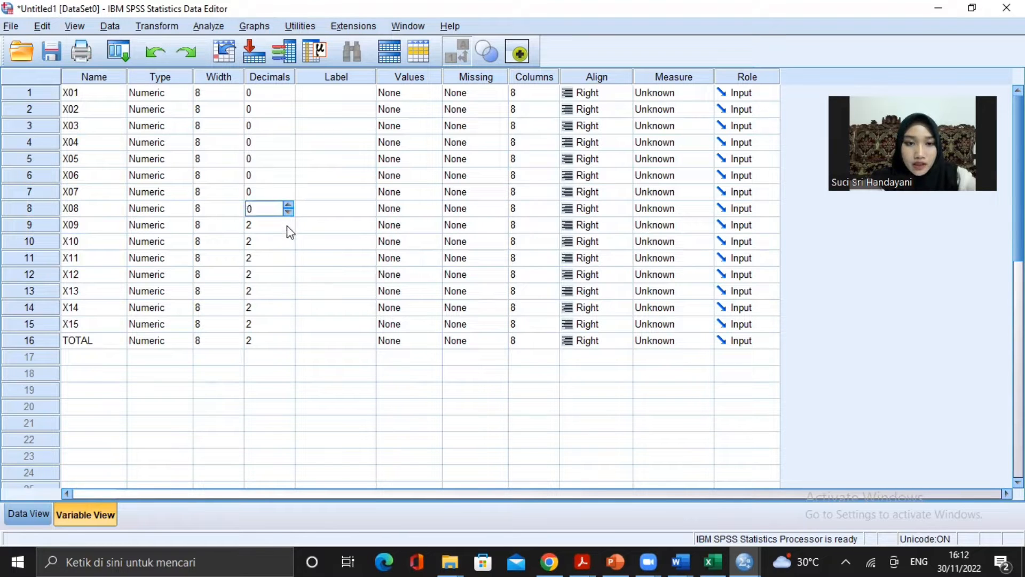
click(288, 229)
click(288, 228)
click(289, 229)
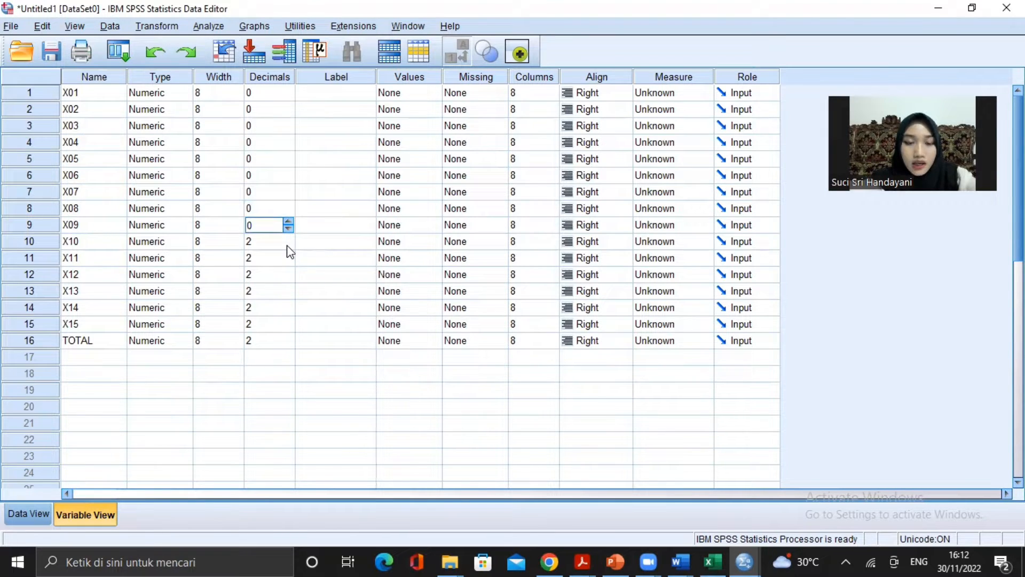
click(289, 245)
click(288, 245)
click(288, 246)
click(287, 261)
click(287, 262)
click(286, 262)
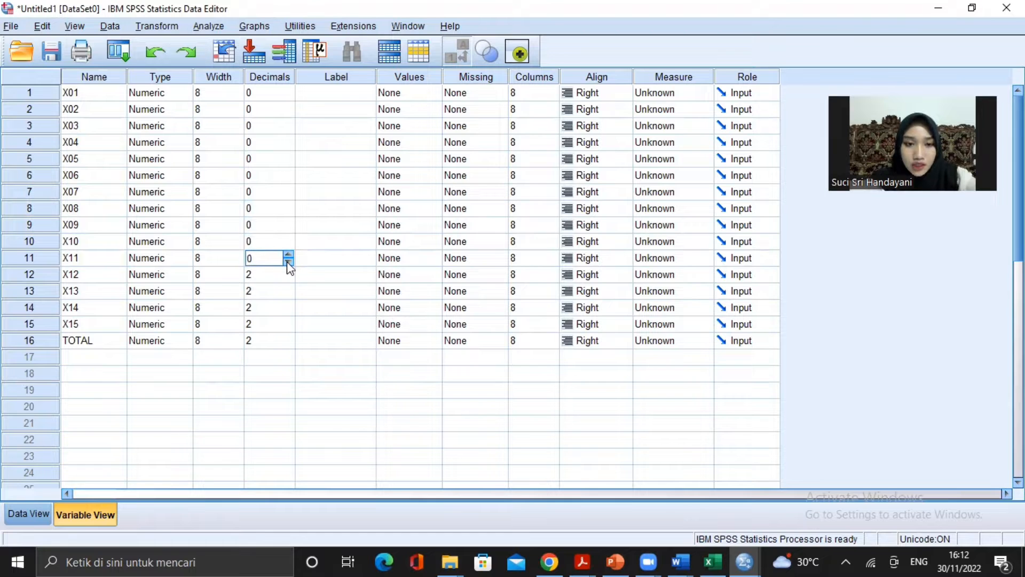
click(286, 280)
click(288, 278)
click(288, 279)
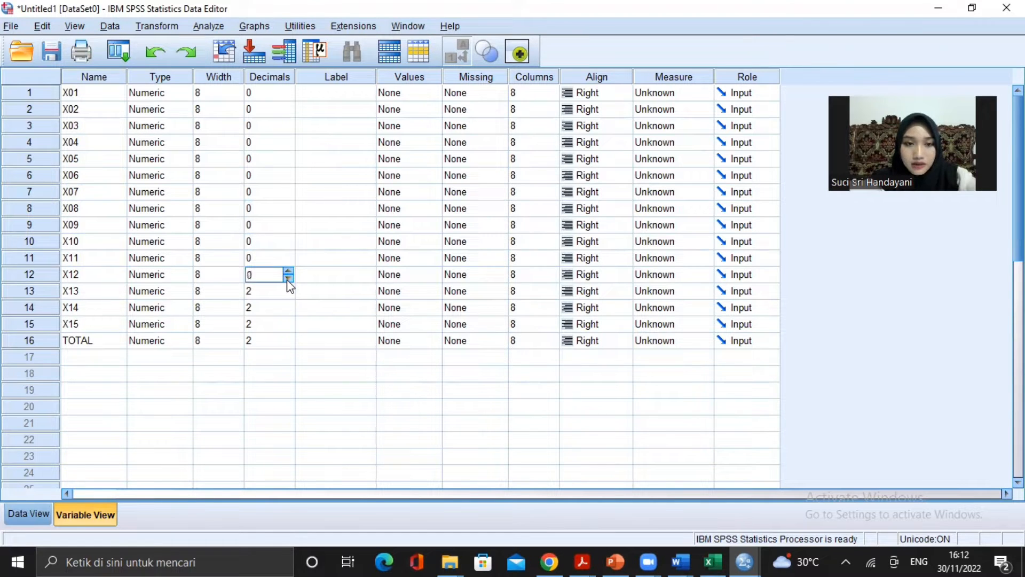
click(287, 294)
click(287, 294)
click(286, 294)
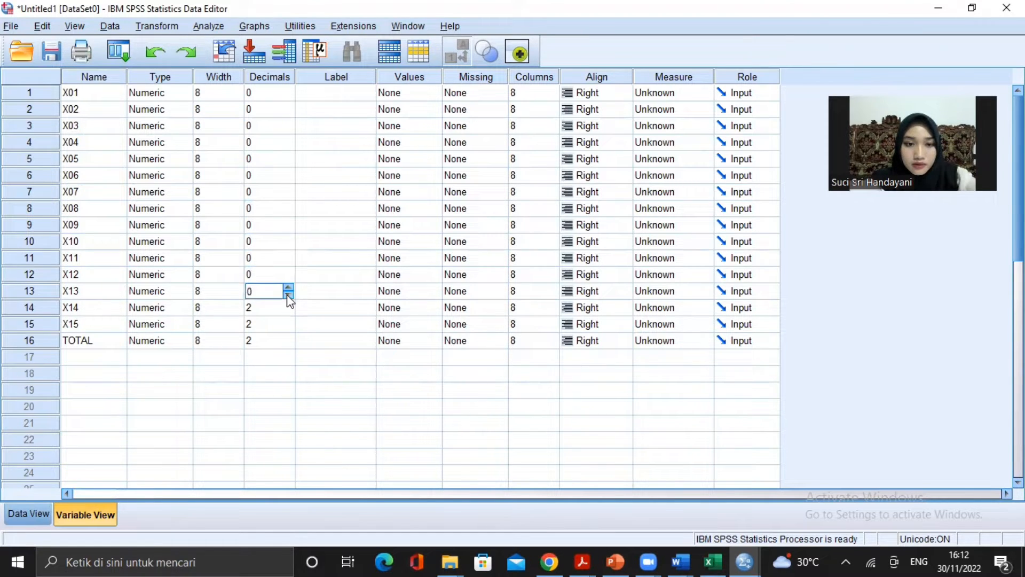
click(287, 313)
click(287, 312)
click(286, 312)
click(286, 329)
click(287, 329)
click(287, 329)
click(288, 344)
click(288, 344)
click(288, 344)
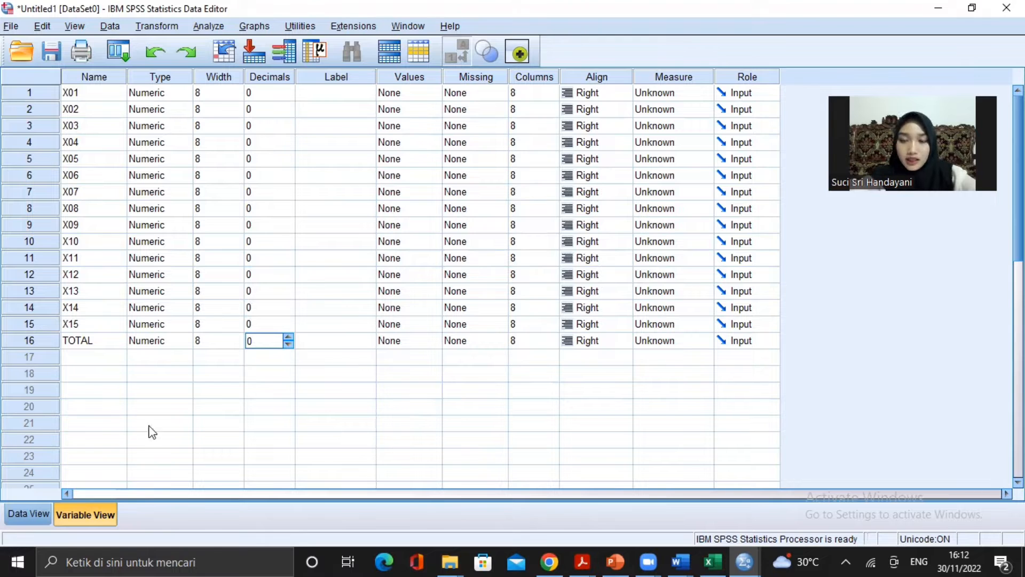
- From Data View, run a two-tailed bivariate Pearson correlation on all variables, X01 to X15 and TOTAL, with significant correlations flagged
click(31, 511)
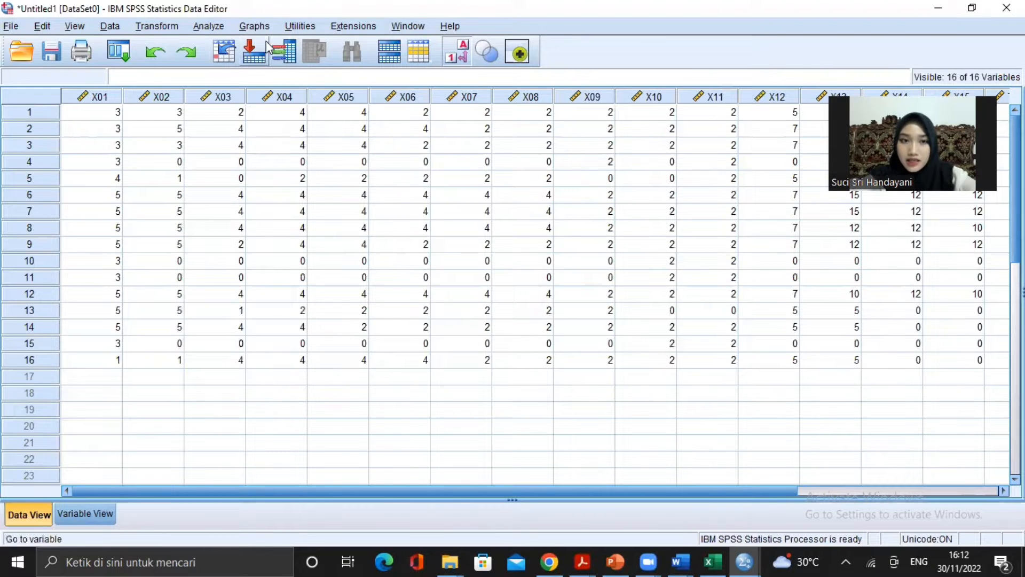
click(202, 30)
mouse_move(277, 208)
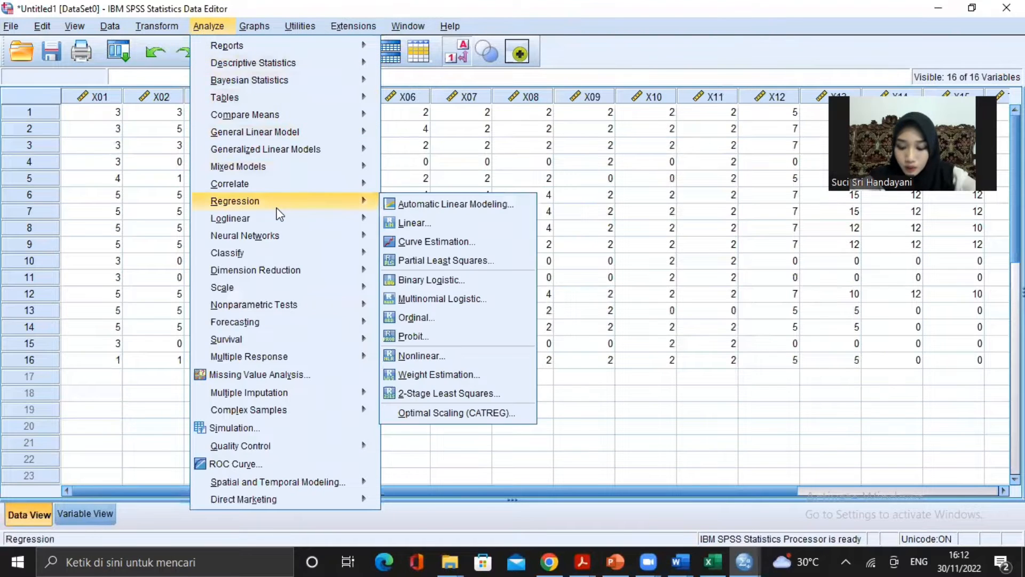
mouse_move(280, 184)
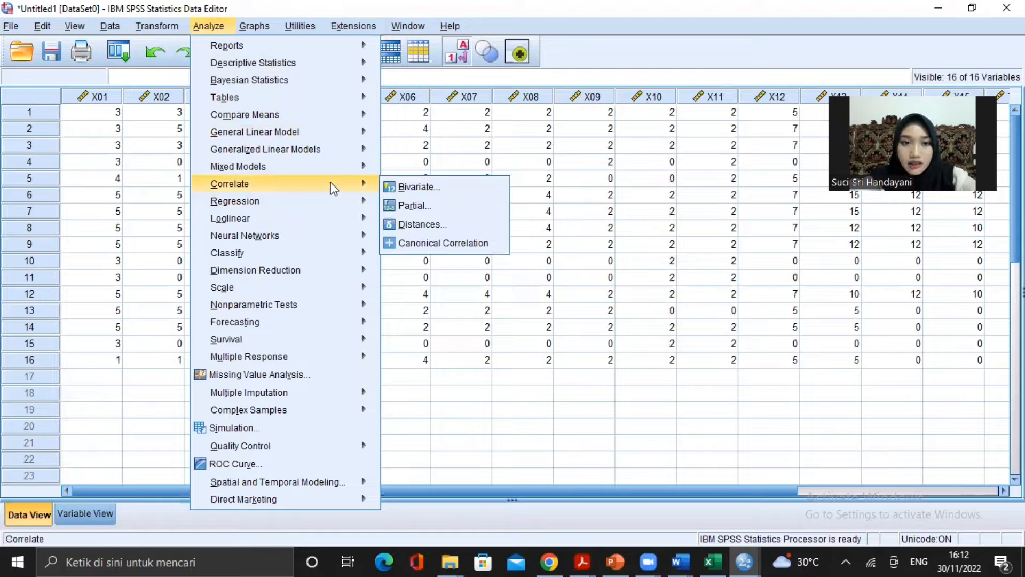
click(402, 187)
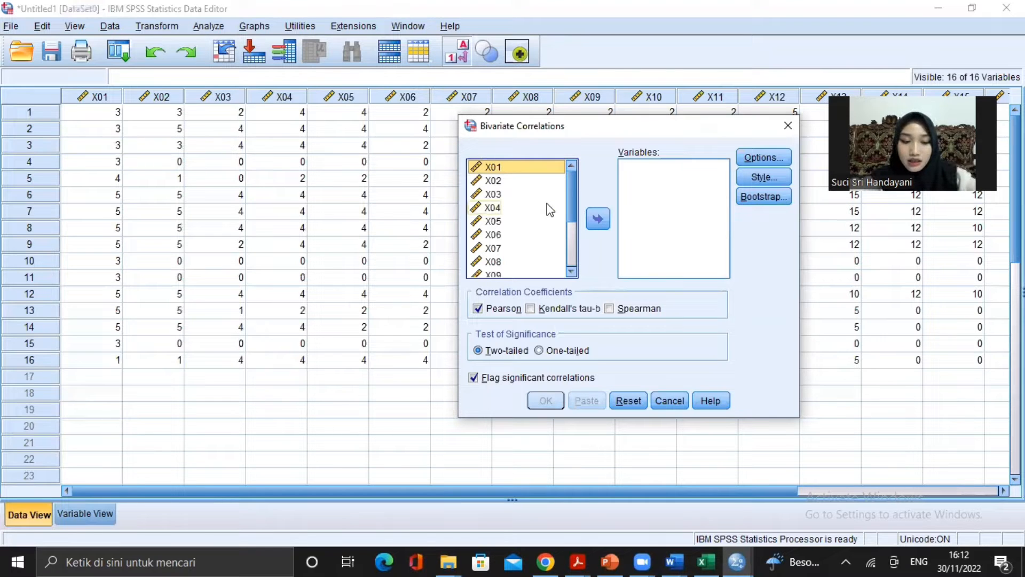
key(ctrl+a)
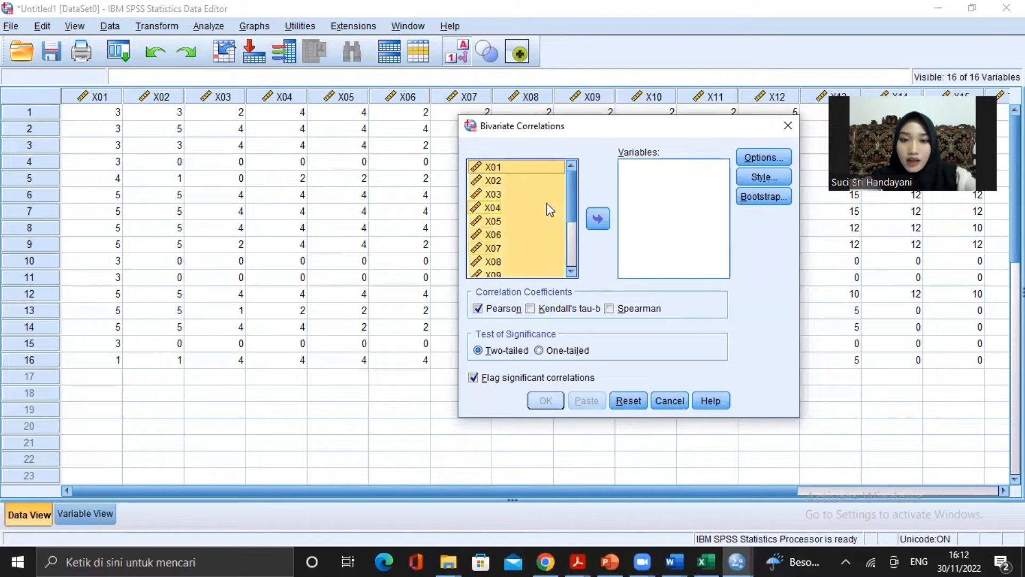
click(598, 219)
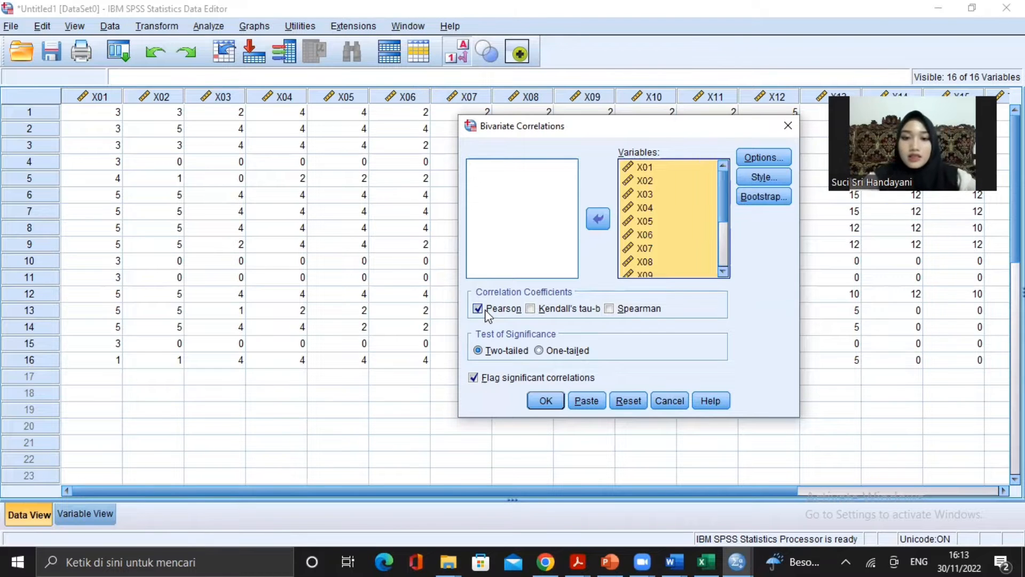
click(546, 402)
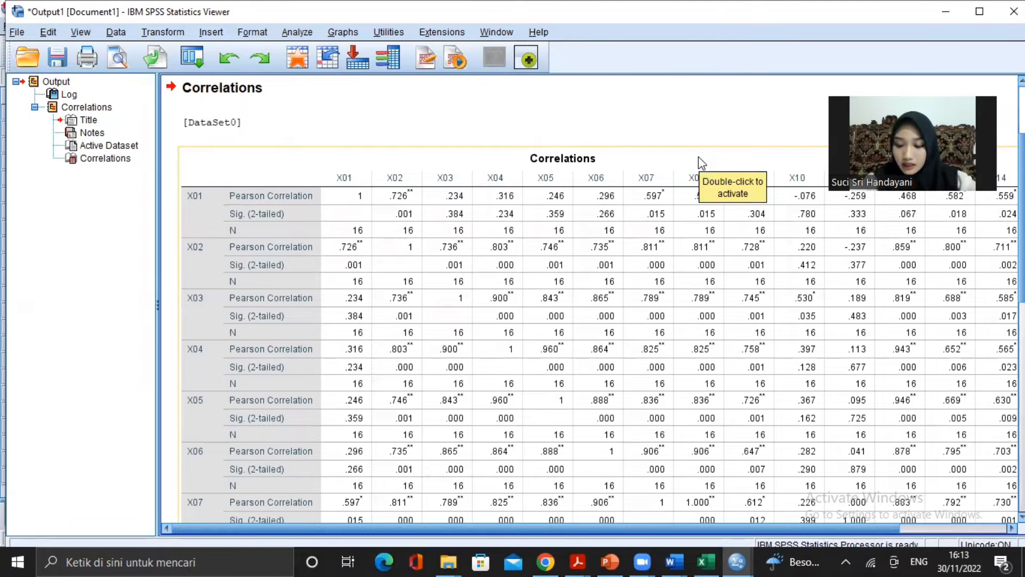
- Copy the Correlations table from the output document
click(681, 163)
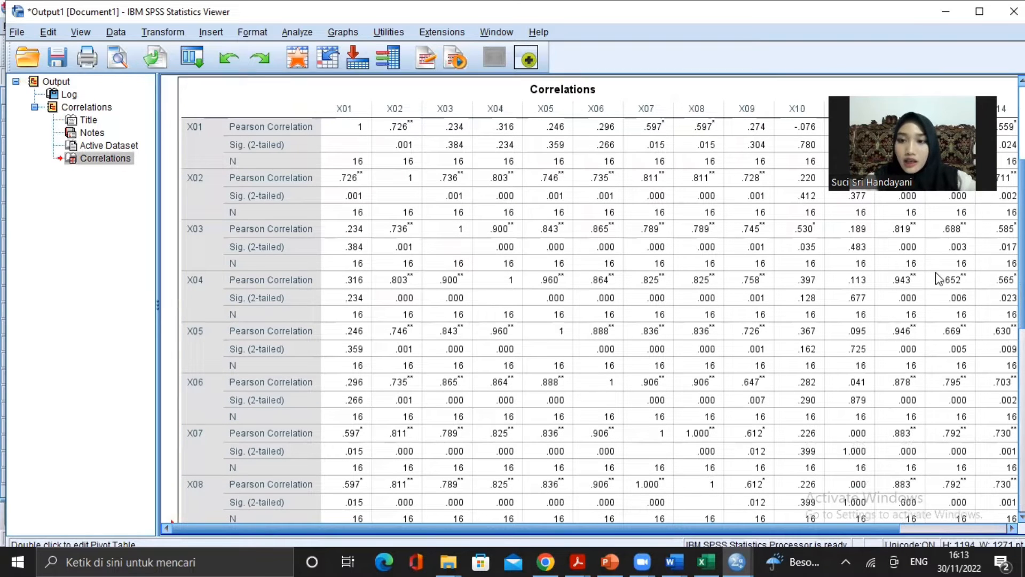
scroll(702, 286, up, 4)
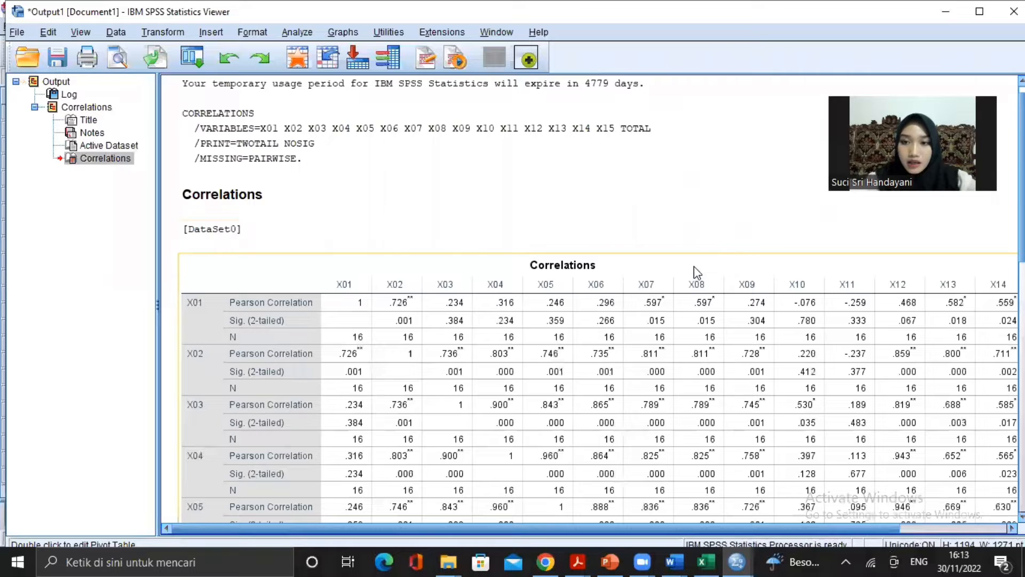
right_click(702, 285)
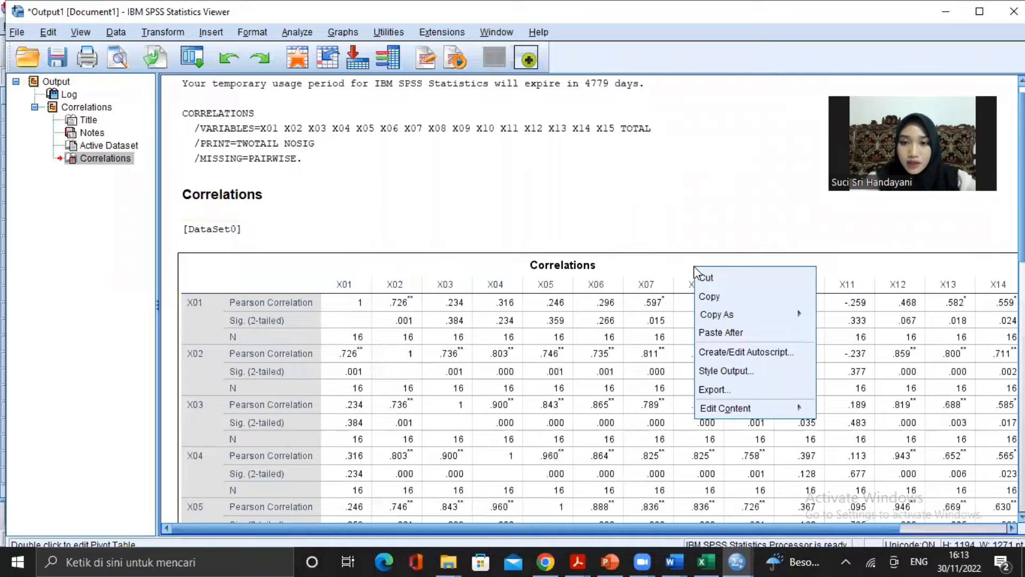
click(708, 297)
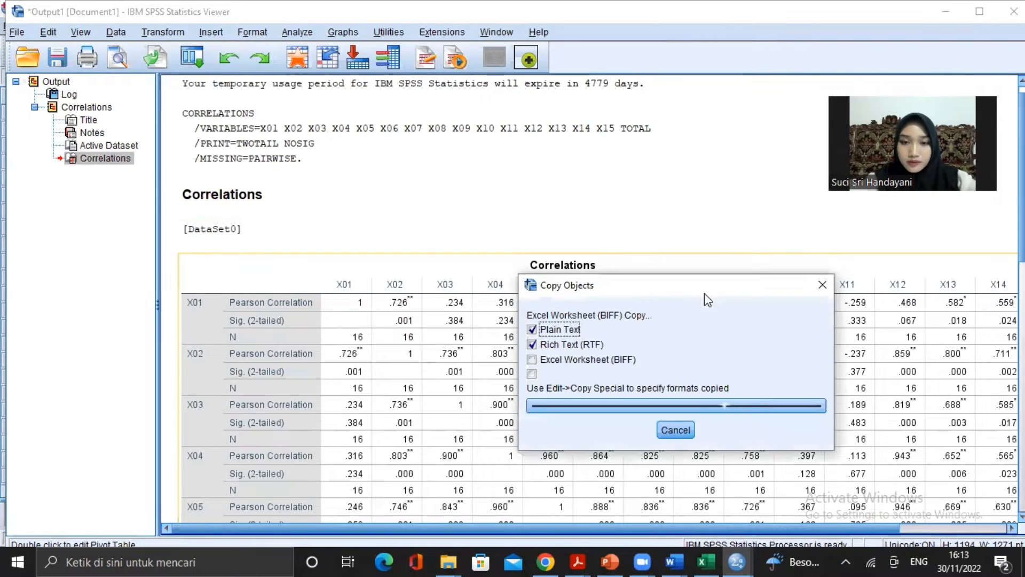
scroll(625, 251, down, 3)
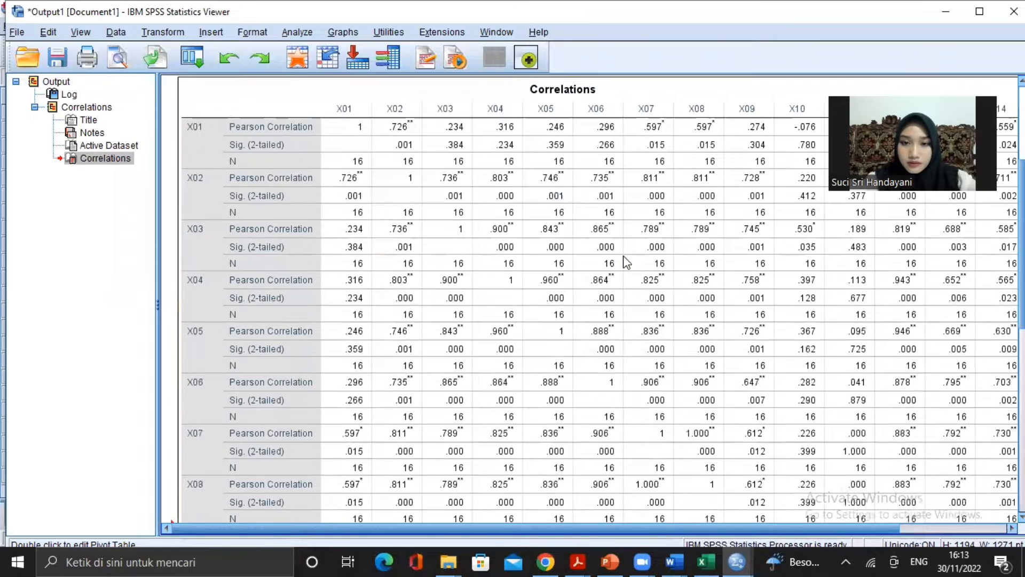
right_click(609, 89)
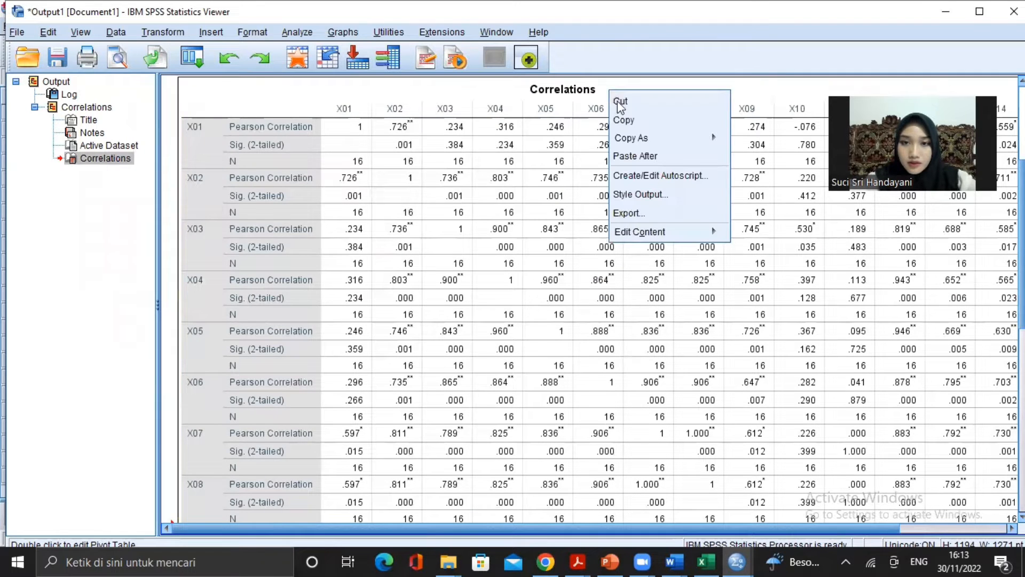
click(629, 121)
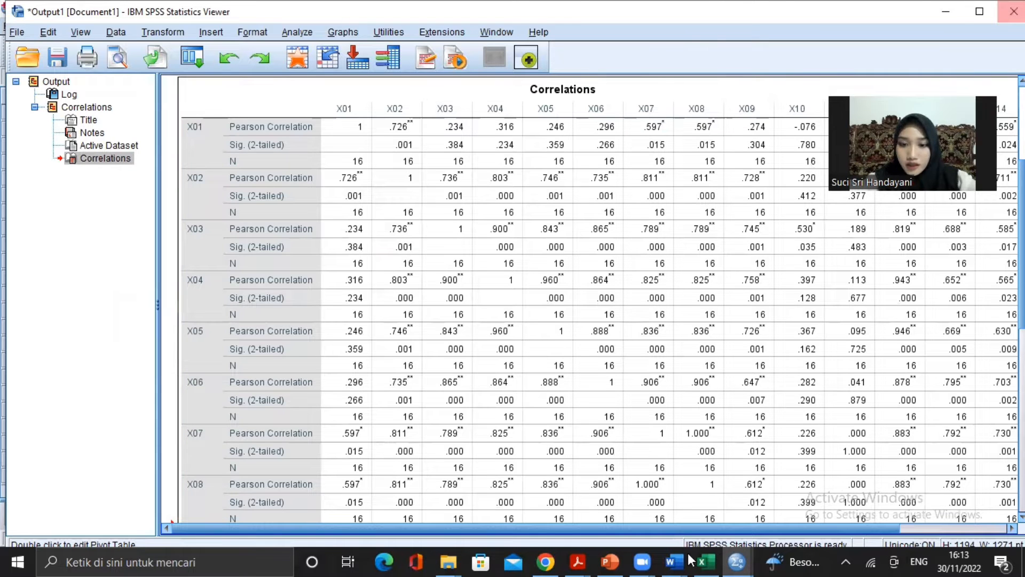
- Switch to the Excel workbook and paste the correlations table at cell S22, below and beside the score table
mouse_move(704, 561)
click(693, 526)
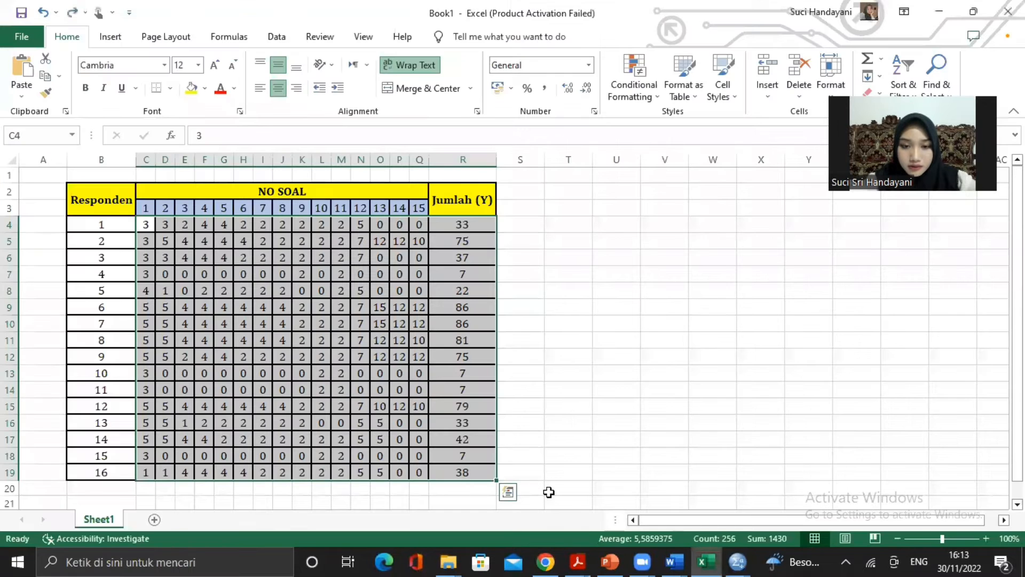
click(555, 507)
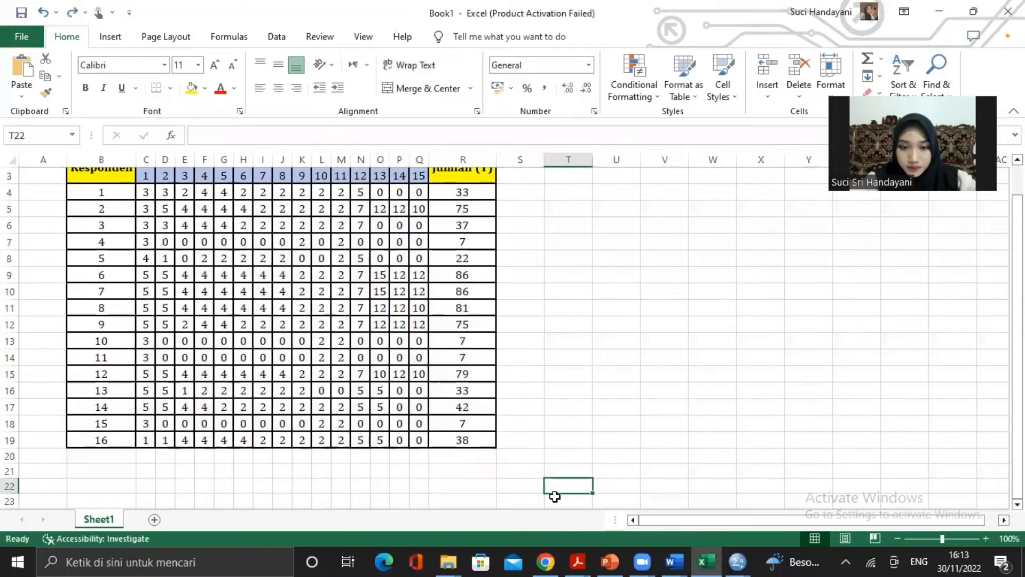
key(Left)
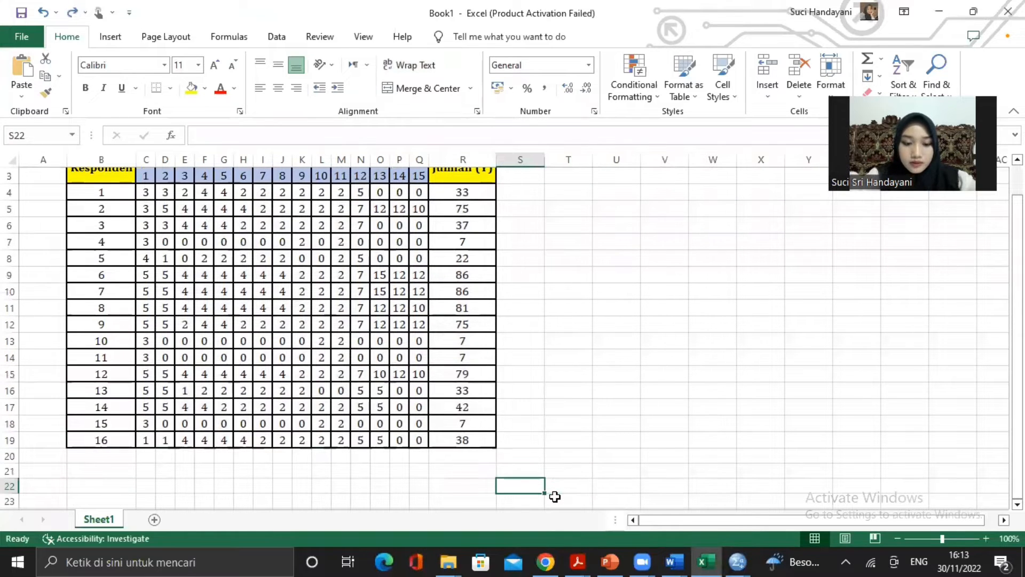
key(ctrl+v)
click(771, 414)
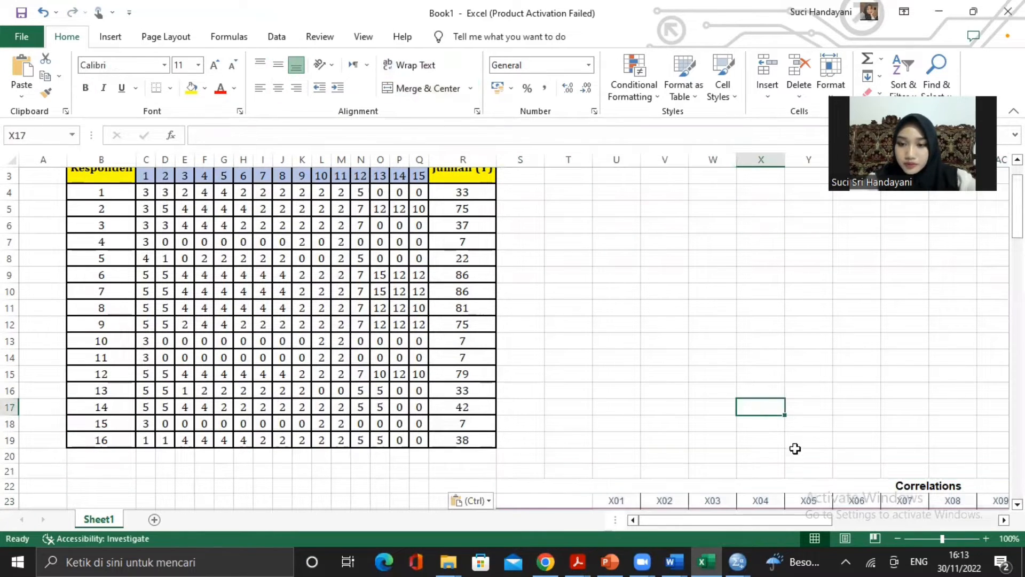
- Enter the significance threshold 0,05 in cell AL25, beside the correlations table on X01's Sig. (2-tailed) row
click(898, 535)
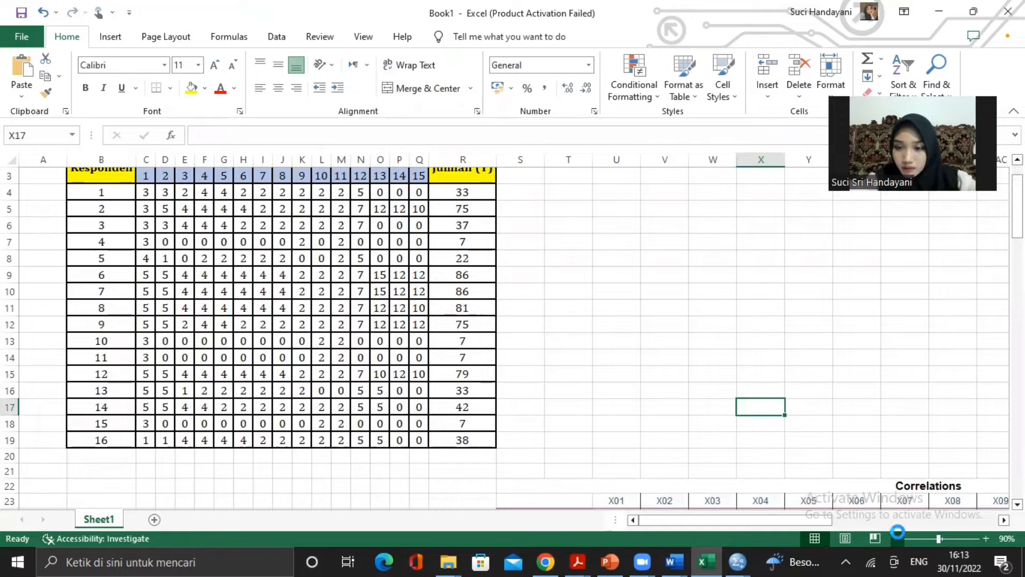
click(898, 534)
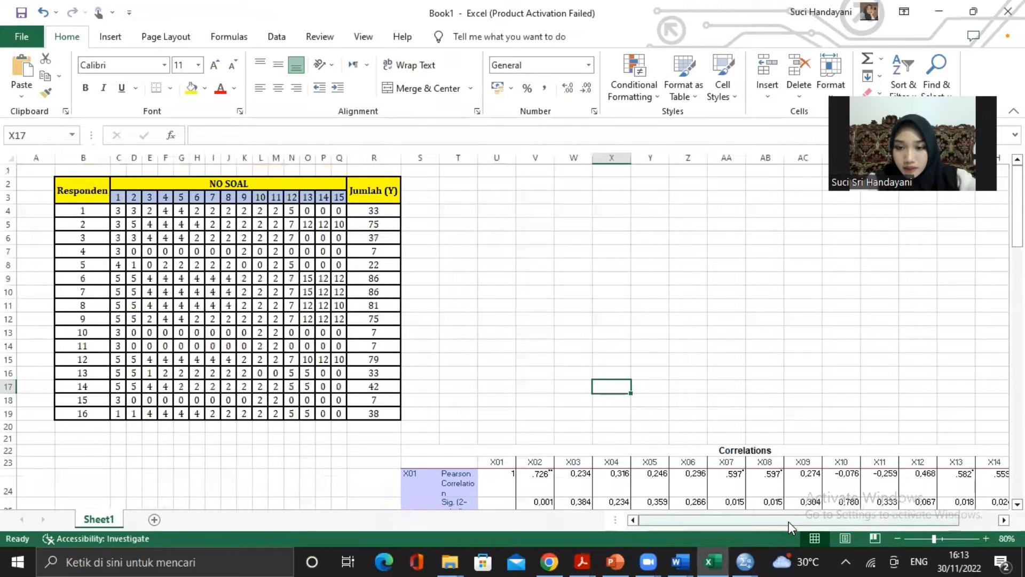
drag(789, 522, 841, 521)
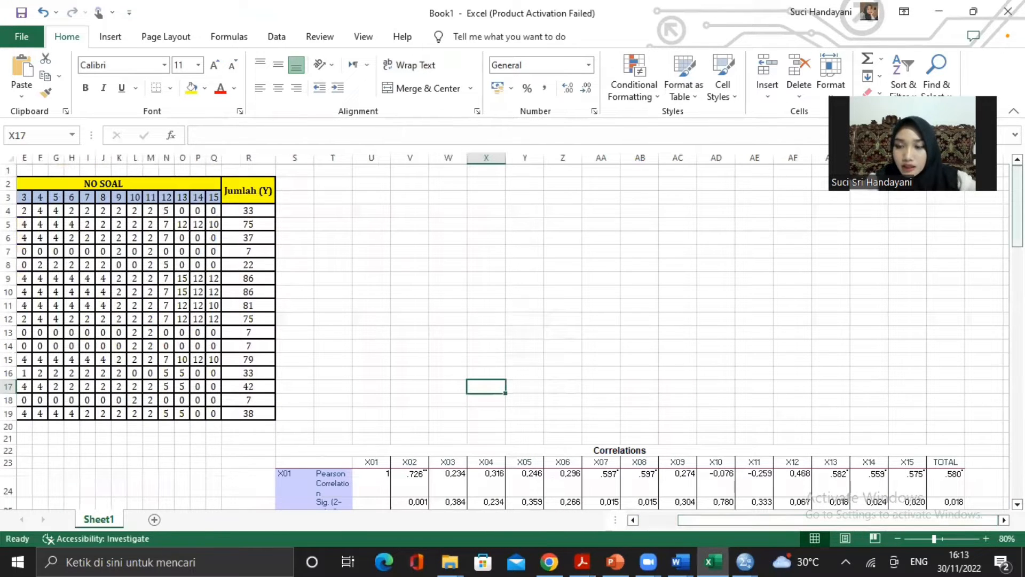
drag(1017, 211, 1017, 289)
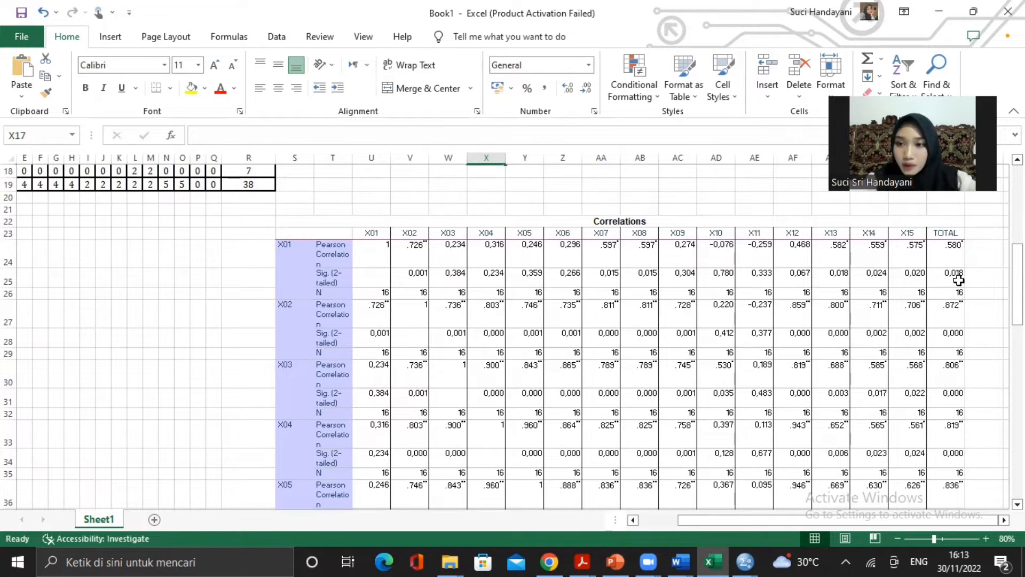
click(981, 279)
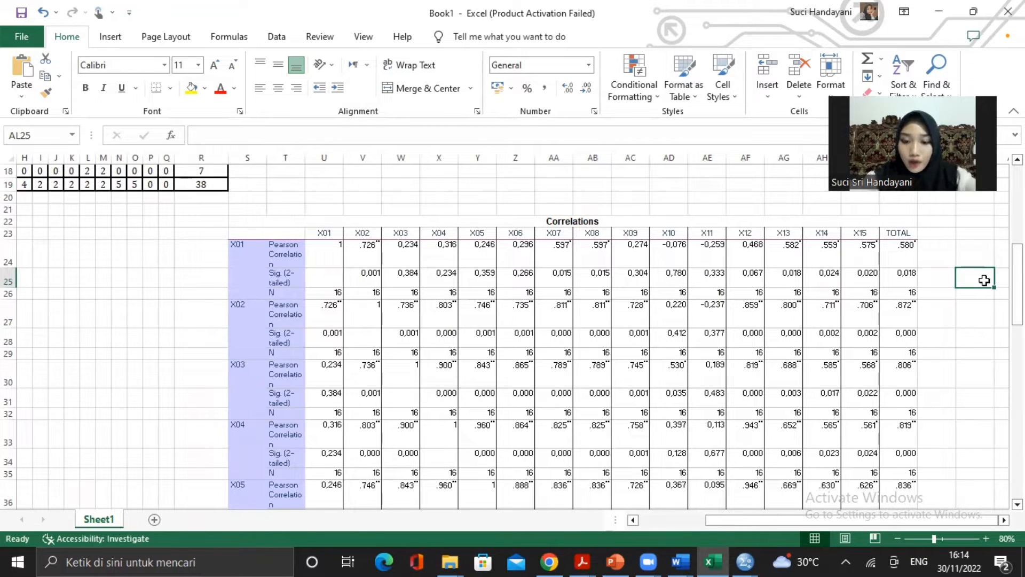
text(0,)
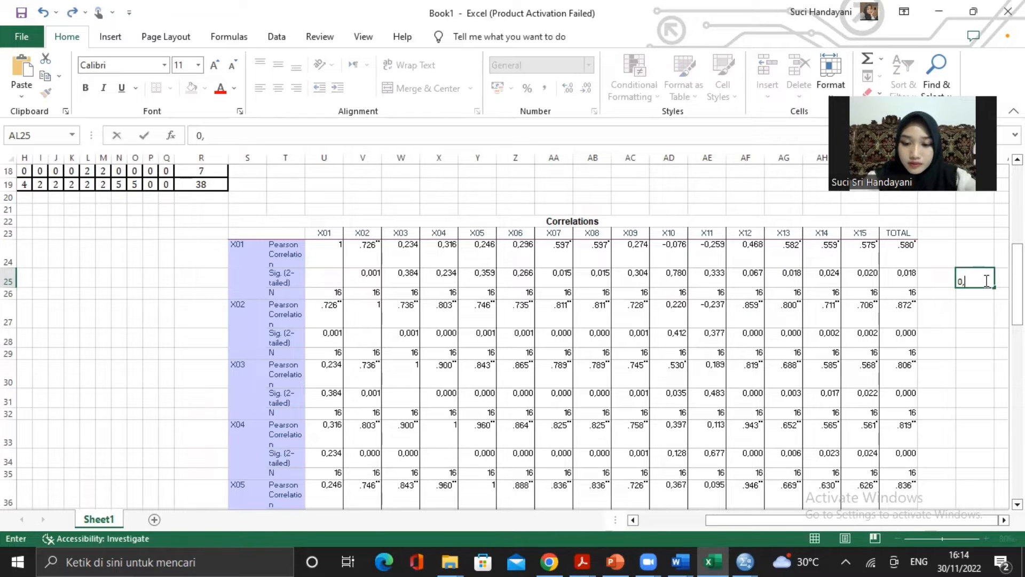
text(05)
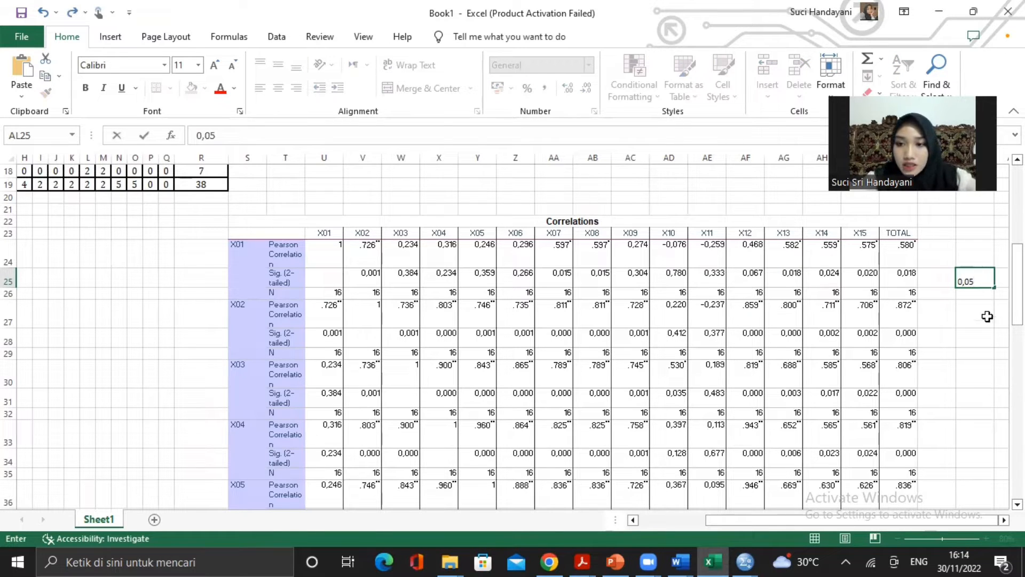
- Enter the threshold 0,05 in cells AL28 and AL31, on the Sig. (2-tailed) rows of X02 and X03
click(969, 340)
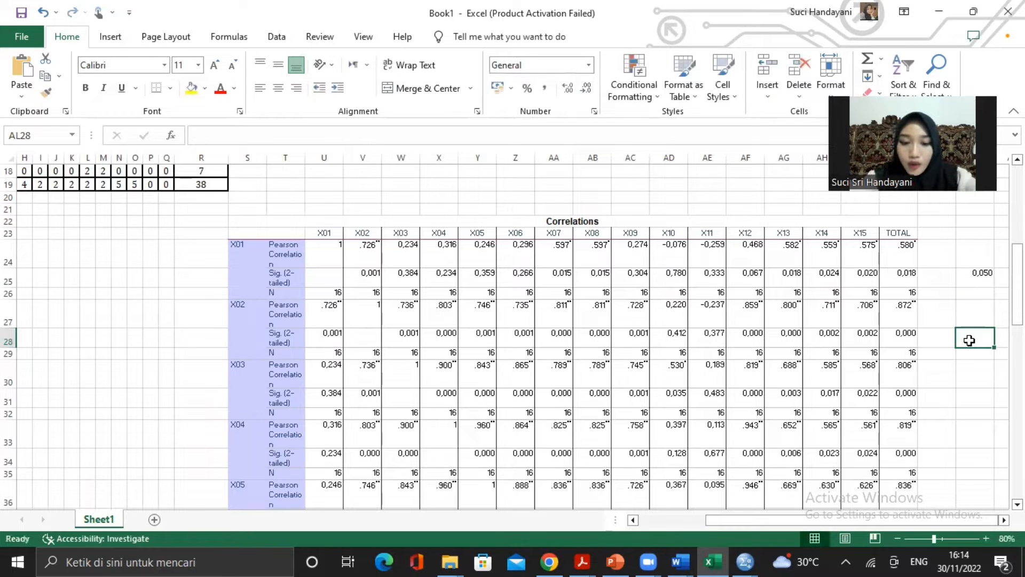
text(0,0)
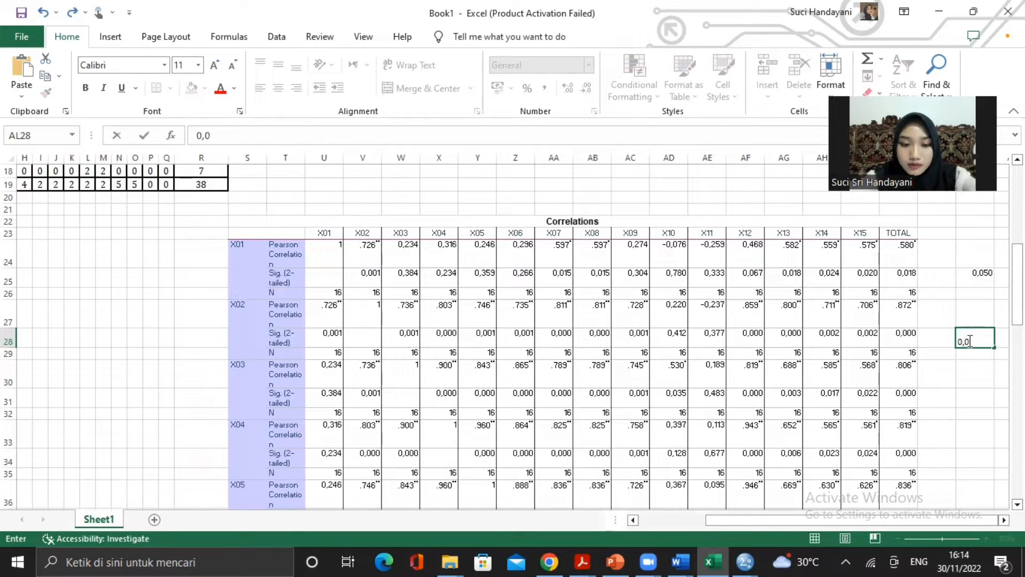
text(5)
key(Return)
key(Return)
key(Return)
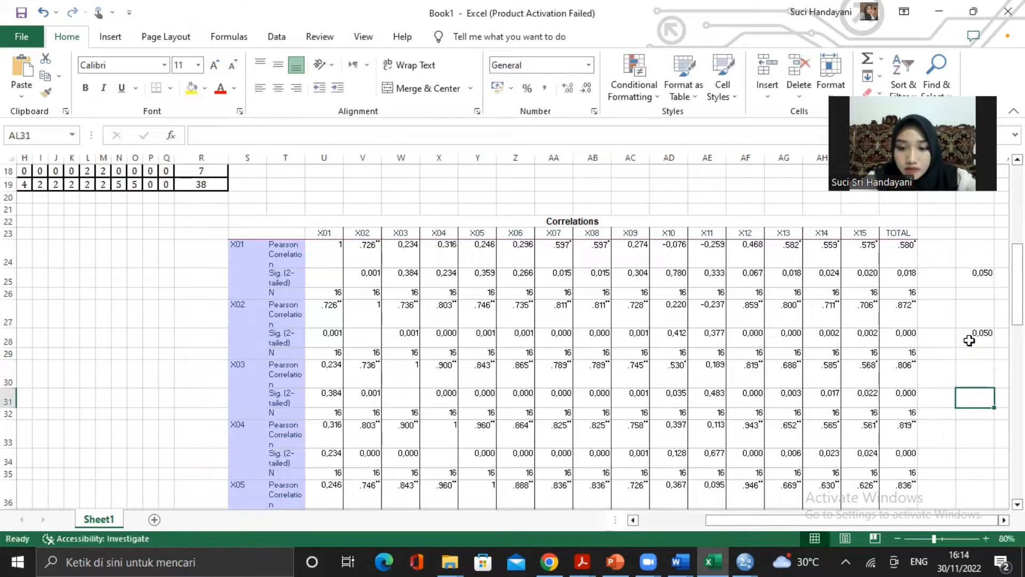
text(0,05)
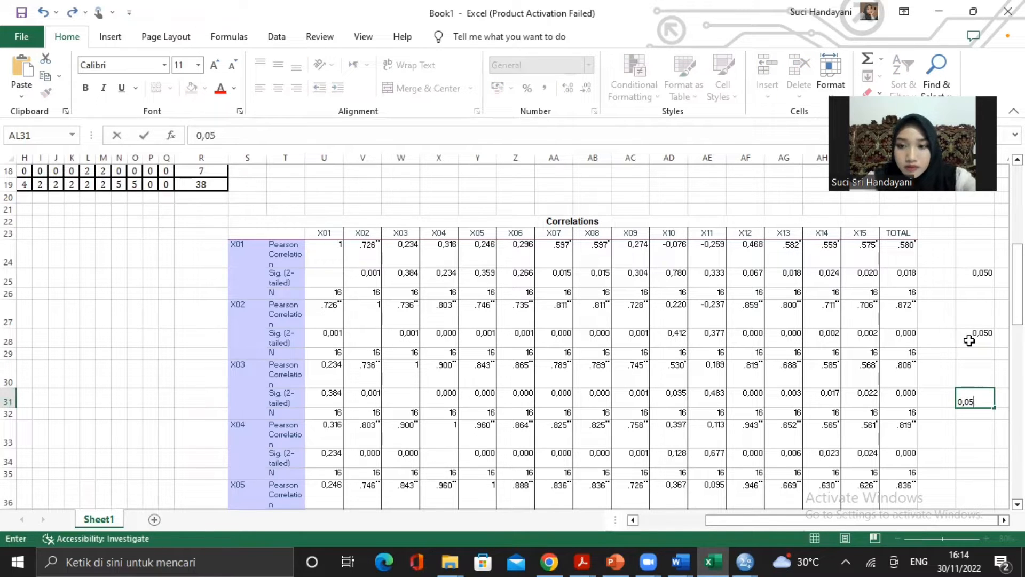
key(Return)
key(Return)
key(Return)
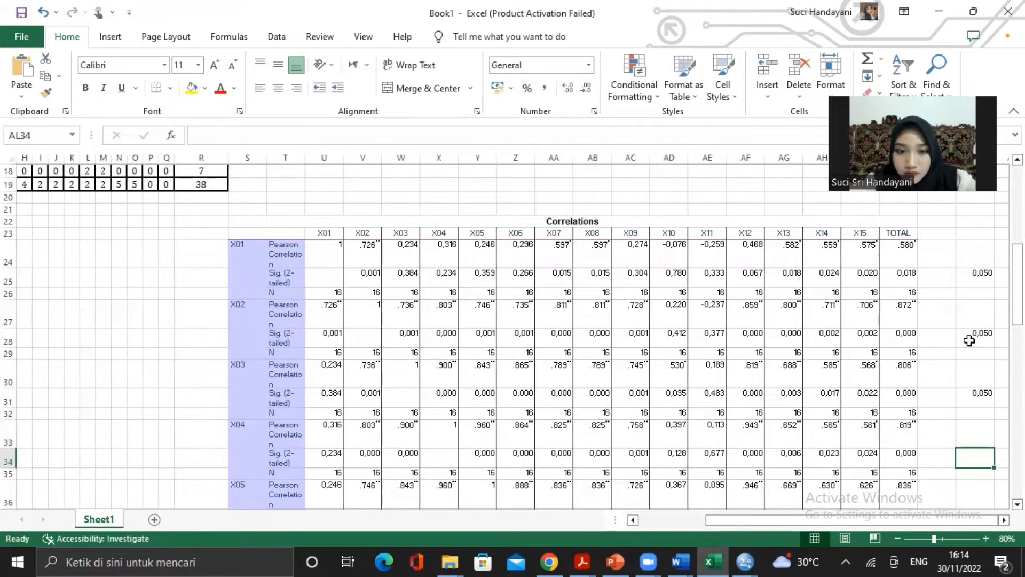
- Enter the threshold 0,05 in cells AL34 and AL37, on the Sig. (2-tailed) rows of X04 and X05
text(0,05)
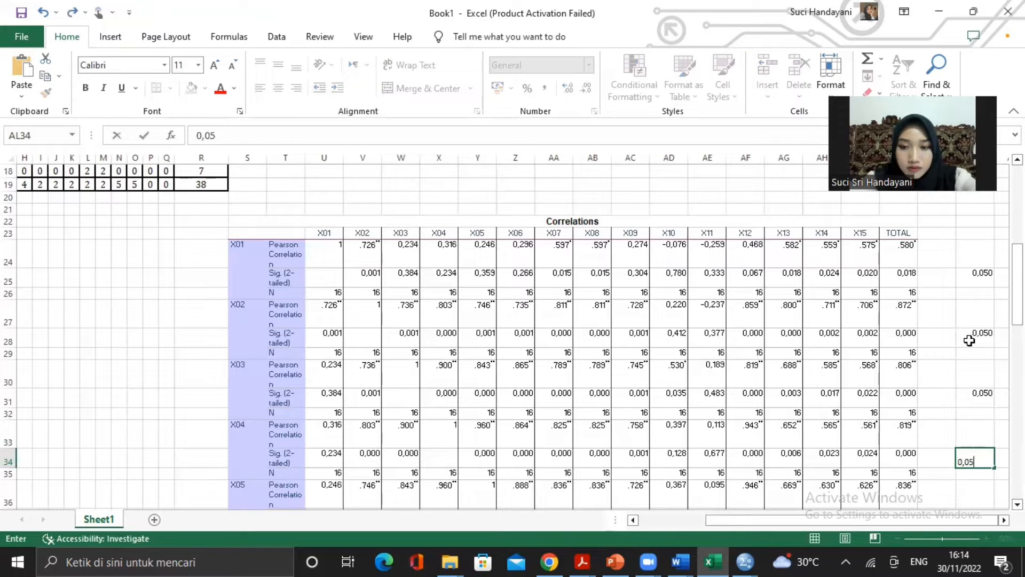
key(Return)
key(Return)
key(Return)
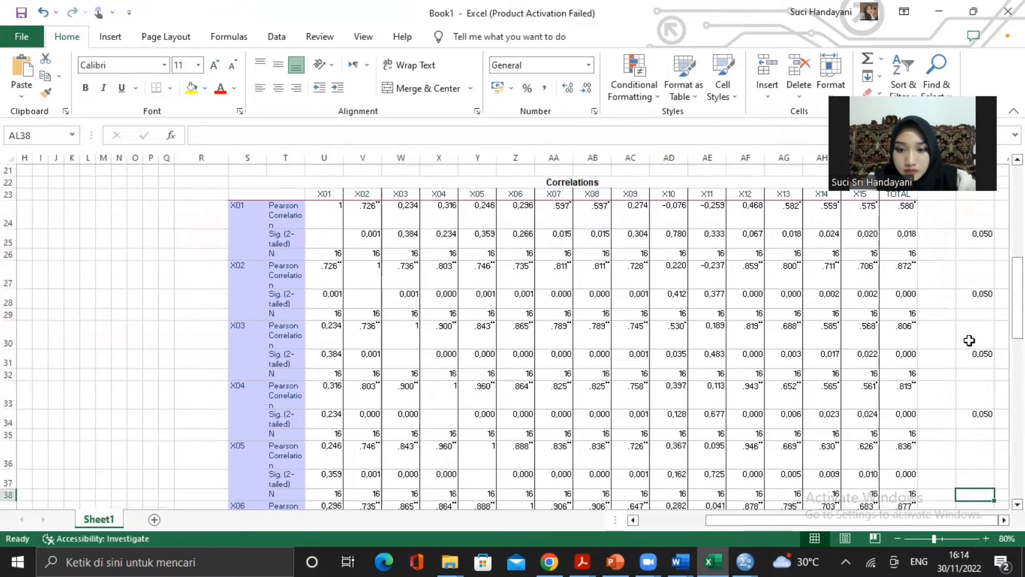
text(0,05)
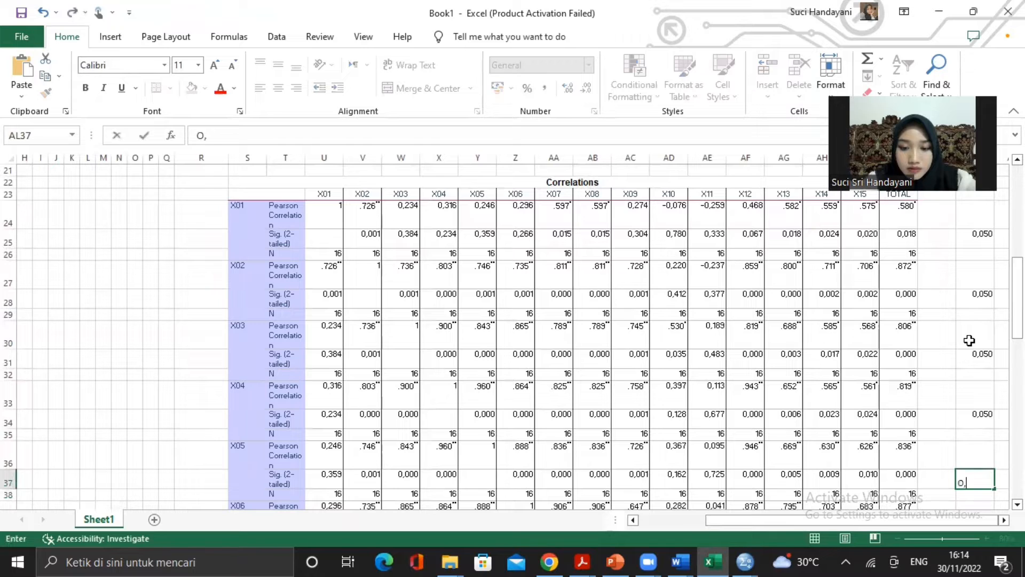
key(Return)
key(Return)
key(Return)
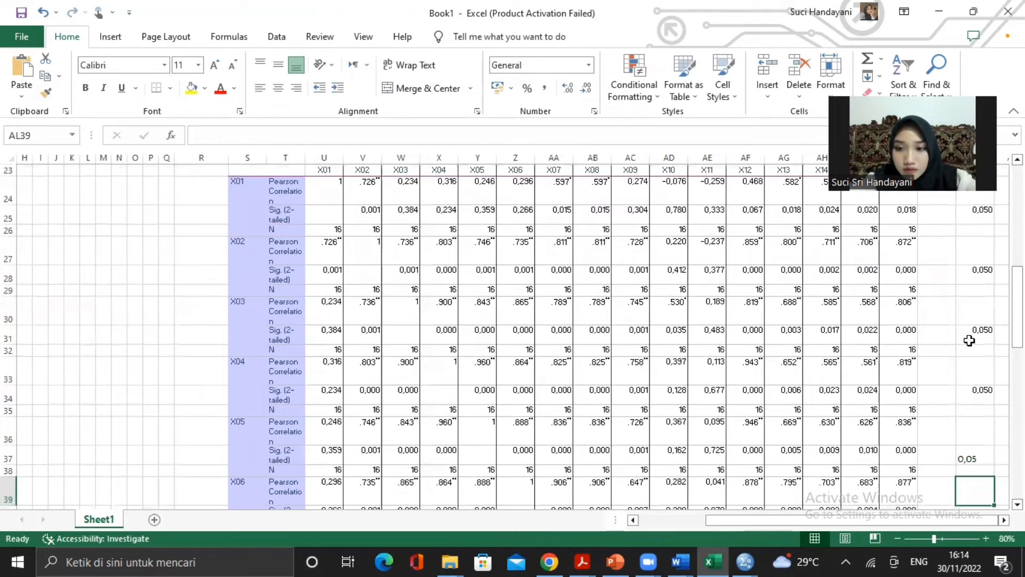
- Enter the threshold 0,05 in cells AL40 and AL43, on the Sig. (2-tailed) rows of X06 and X07
text(0,050)
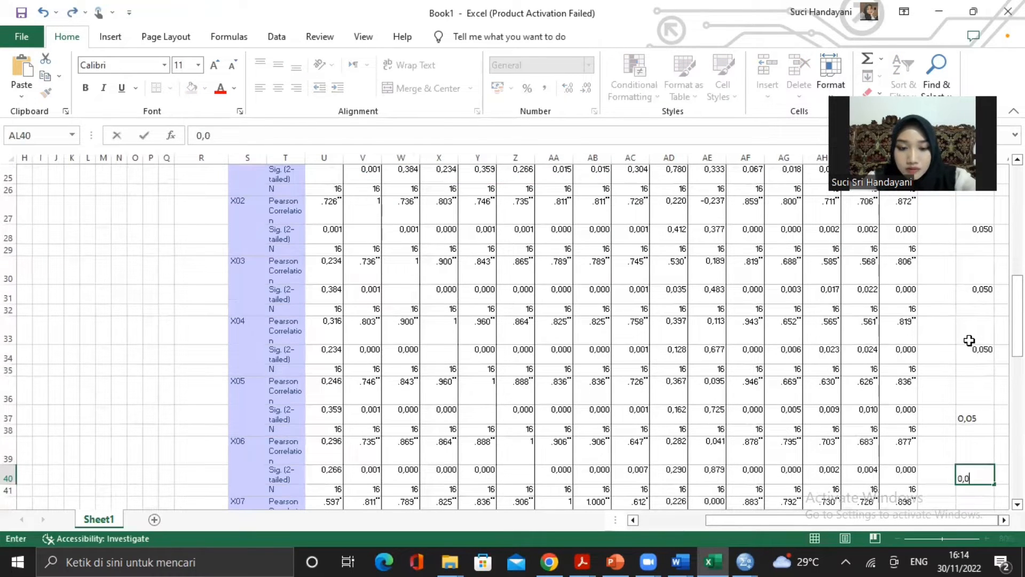
key(Return)
key(Return)
key(Return)
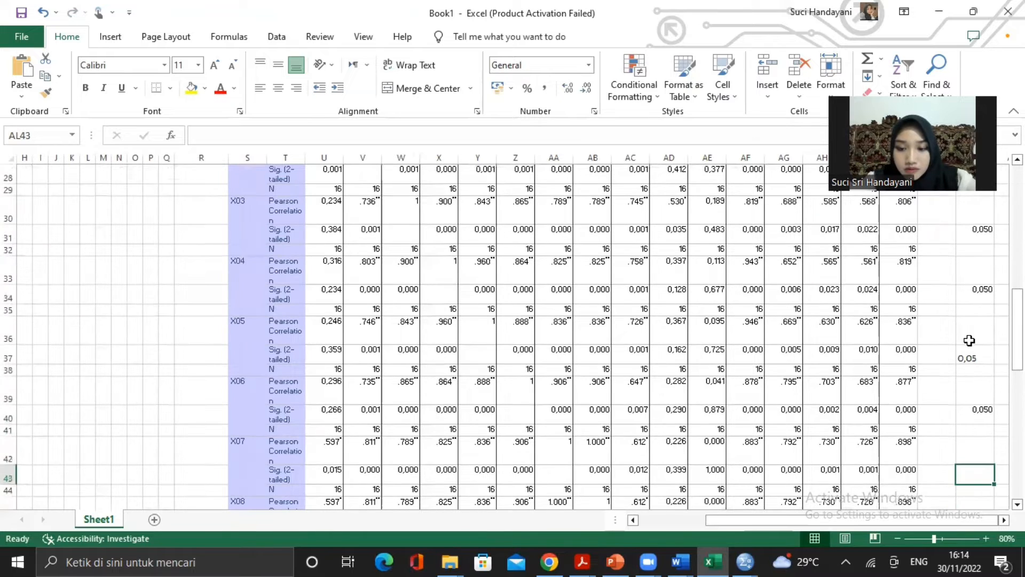
text(0,05)
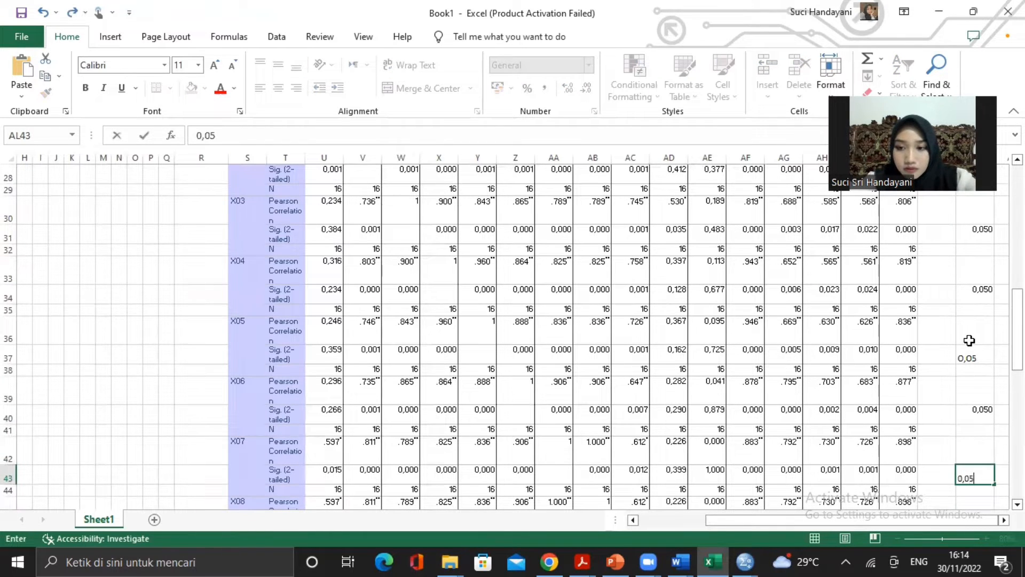
key(Return)
key(Return)
key(Return)
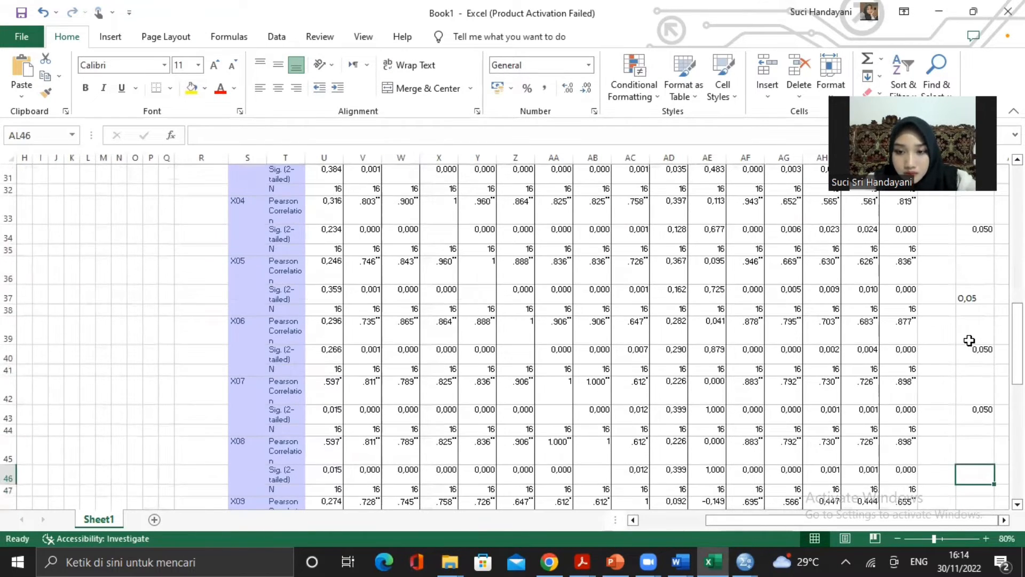
- Enter the threshold 0,05 in cells AL46 and AL49, on the Sig. (2-tailed) rows of X08 and X09
text(0)
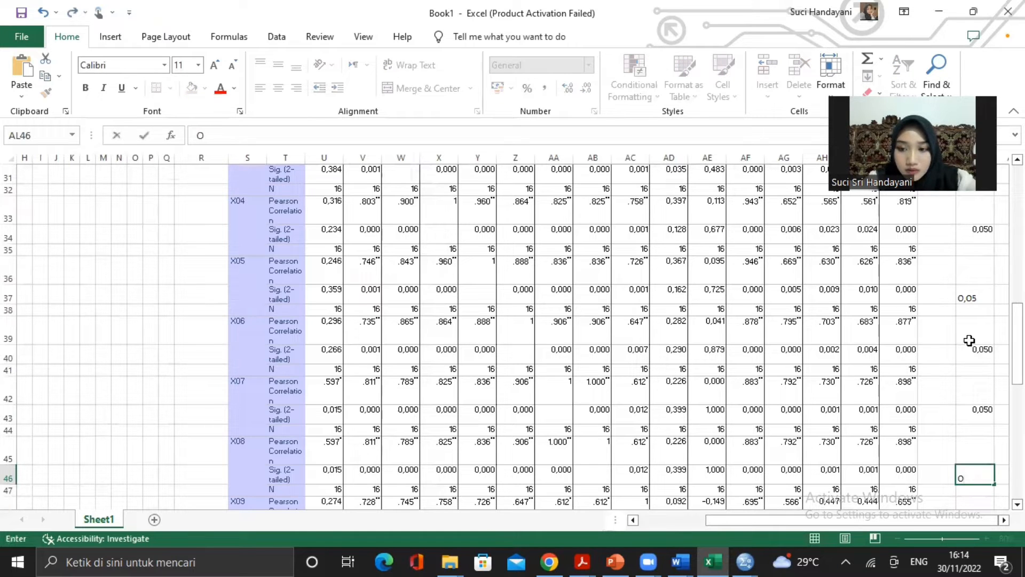
text(,05)
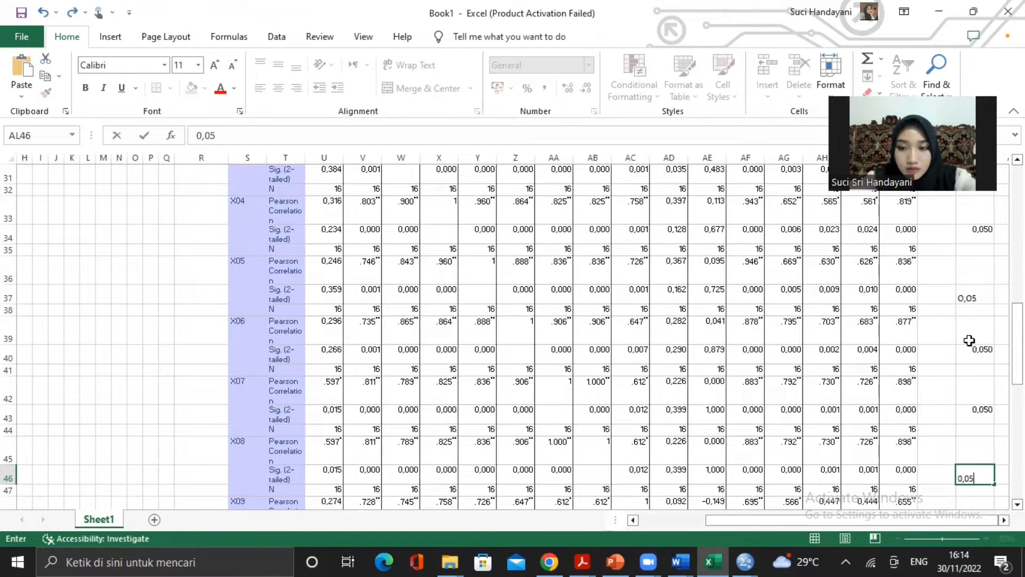
key(Return)
key(Return)
key(Return)
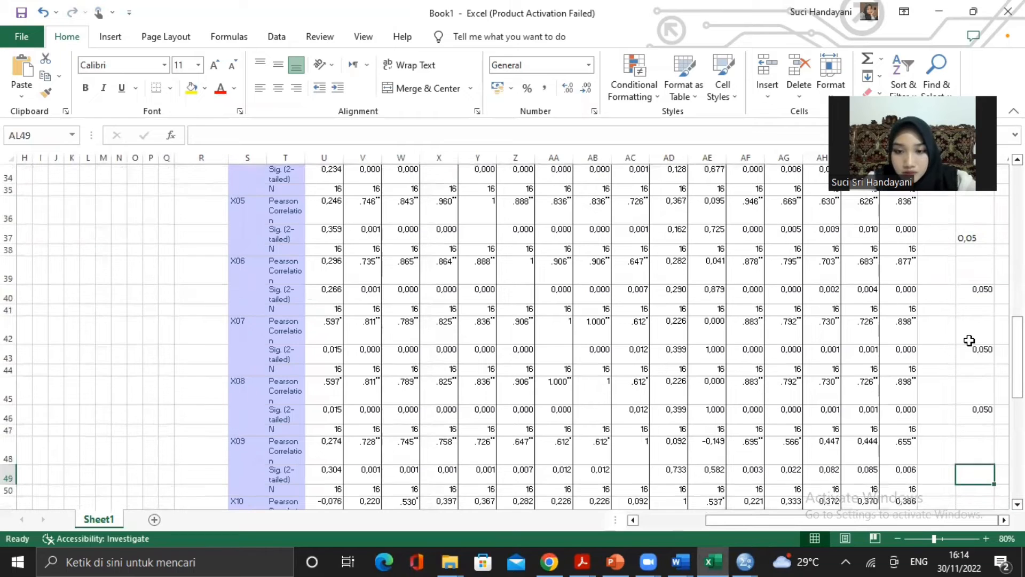
text(0,05)
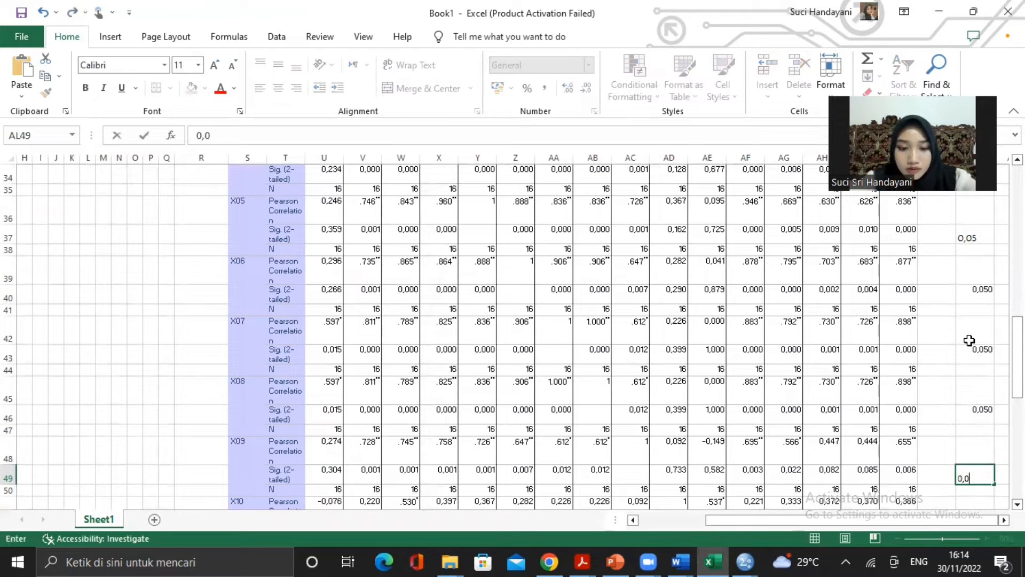
key(Return)
key(Return)
key(Return)
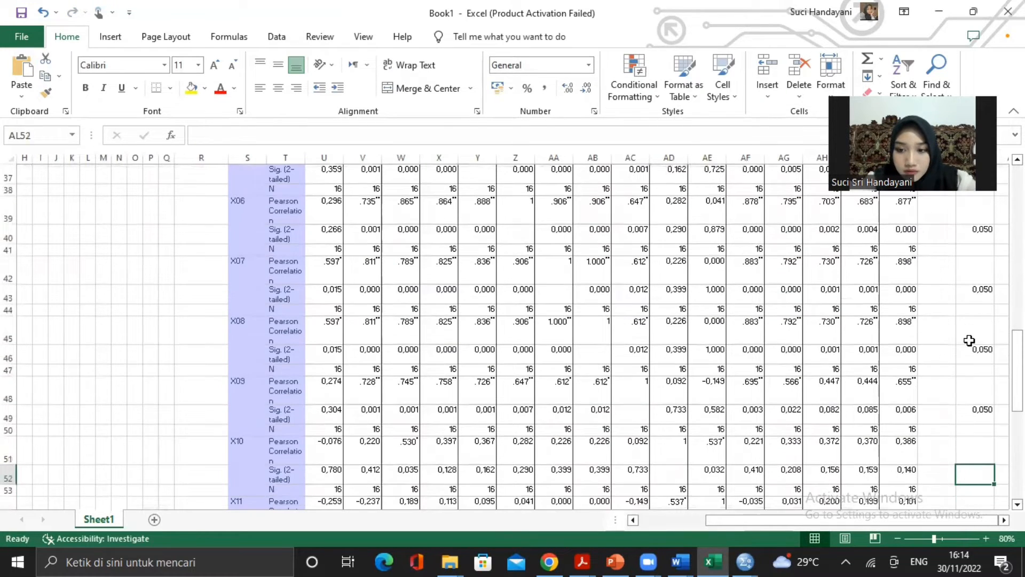
- Enter the threshold 0,05 in cells AL52 and AL55, on the Sig. (2-tailed) rows of X10 and X11
text(0,05)
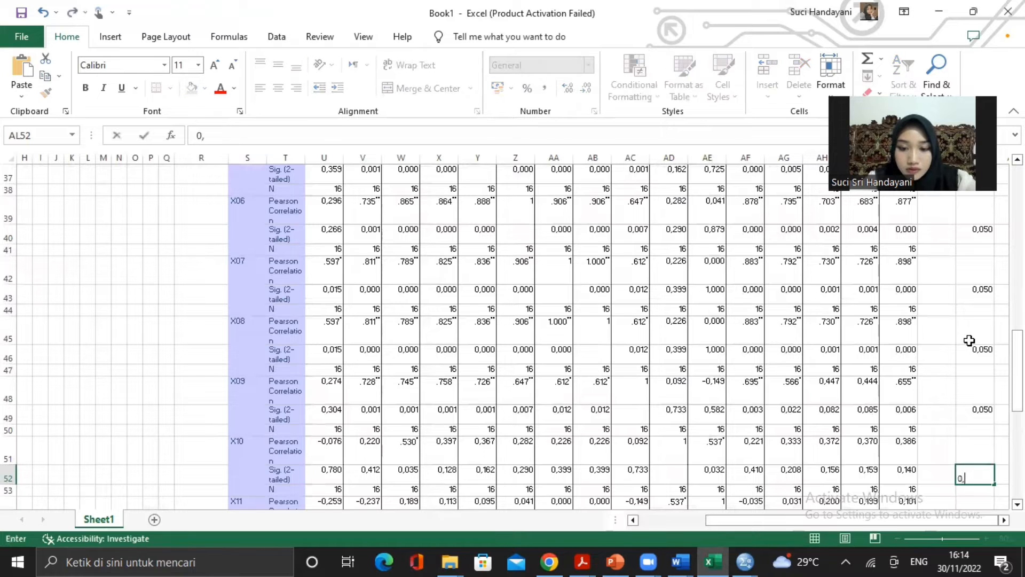
key(Return)
key(Return)
key(Return)
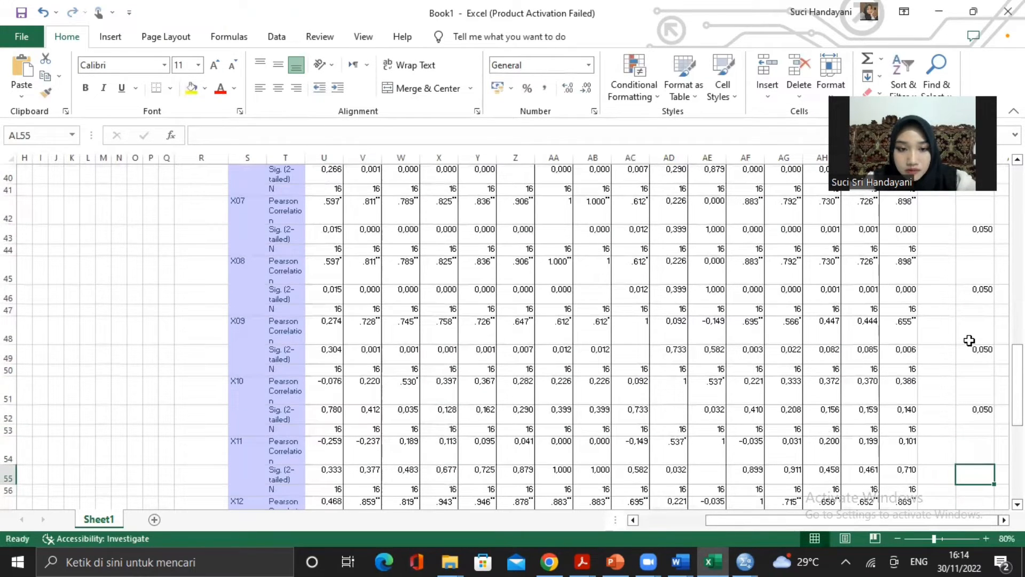
text(0,05)
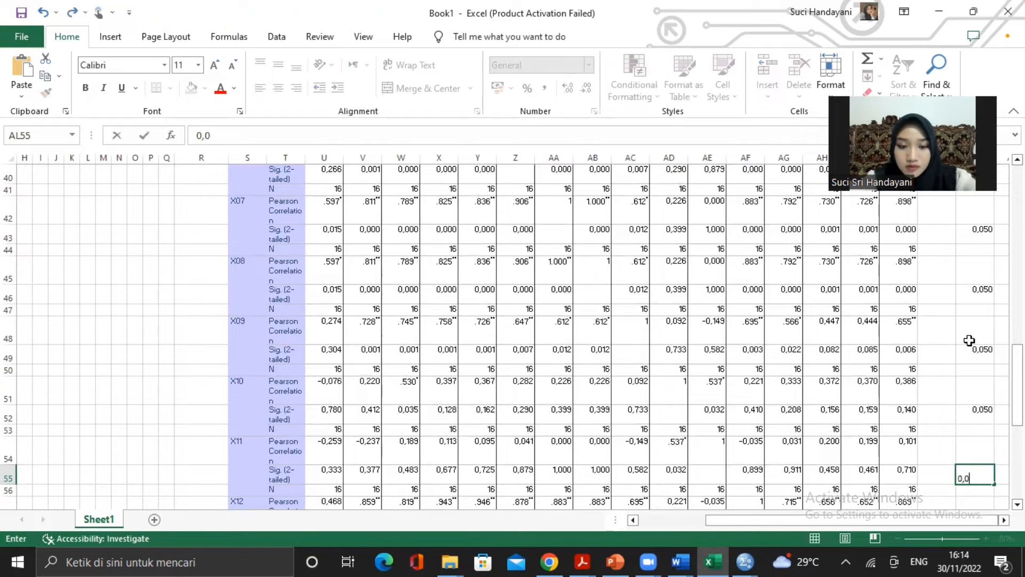
key(Return)
key(Return)
key(Return)
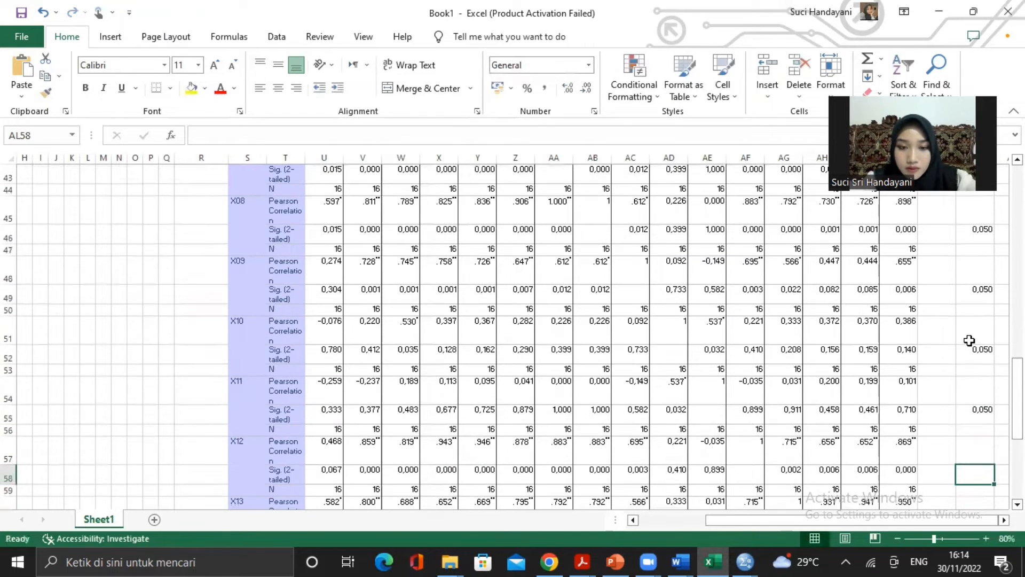
- Enter the threshold 0,05 in cells AL58 and AL61, on the Sig. (2-tailed) rows of X12 and X13
text(0,05)
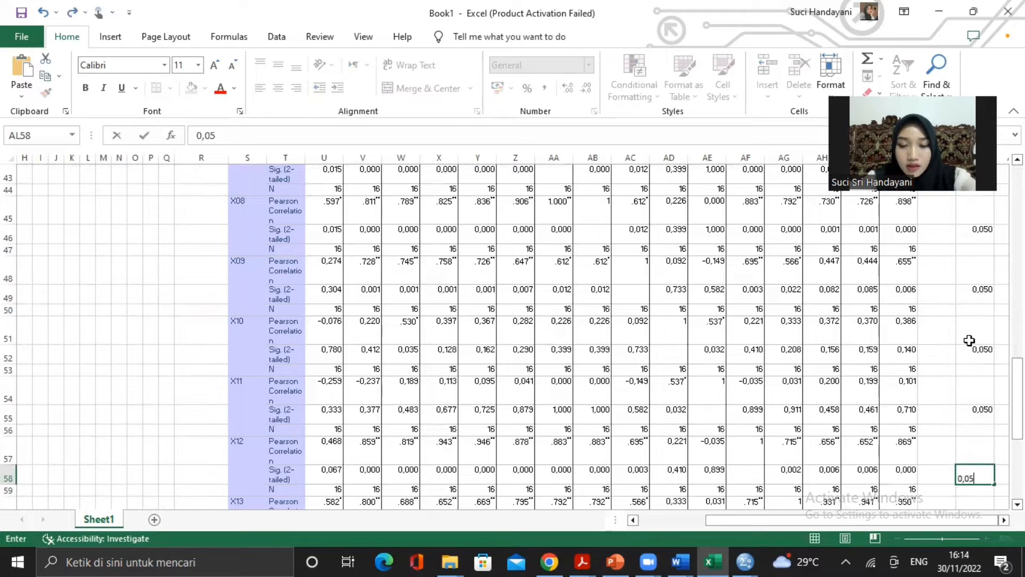
key(Return)
key(Down)
key(Down)
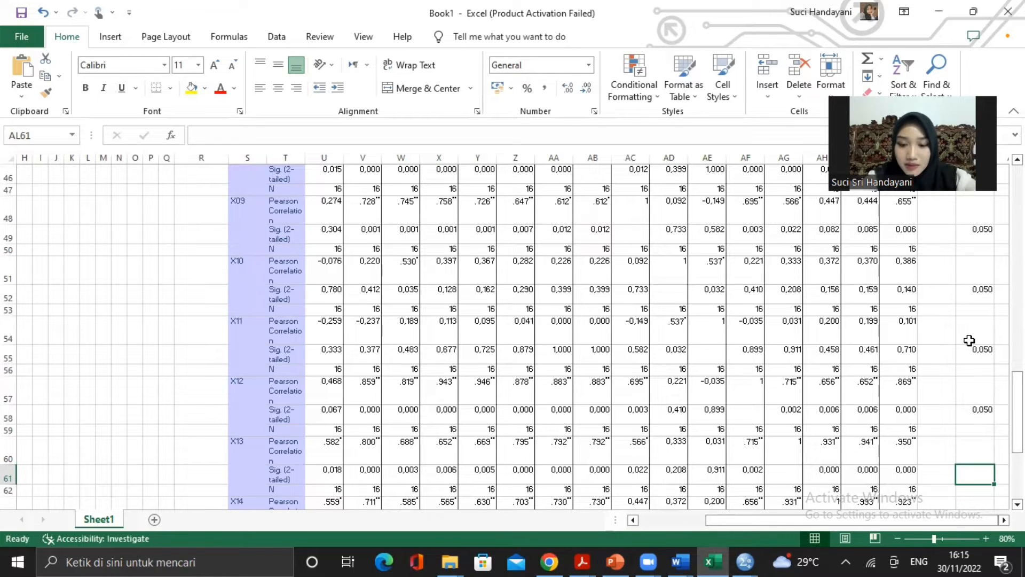
text(0,05)
key(Return)
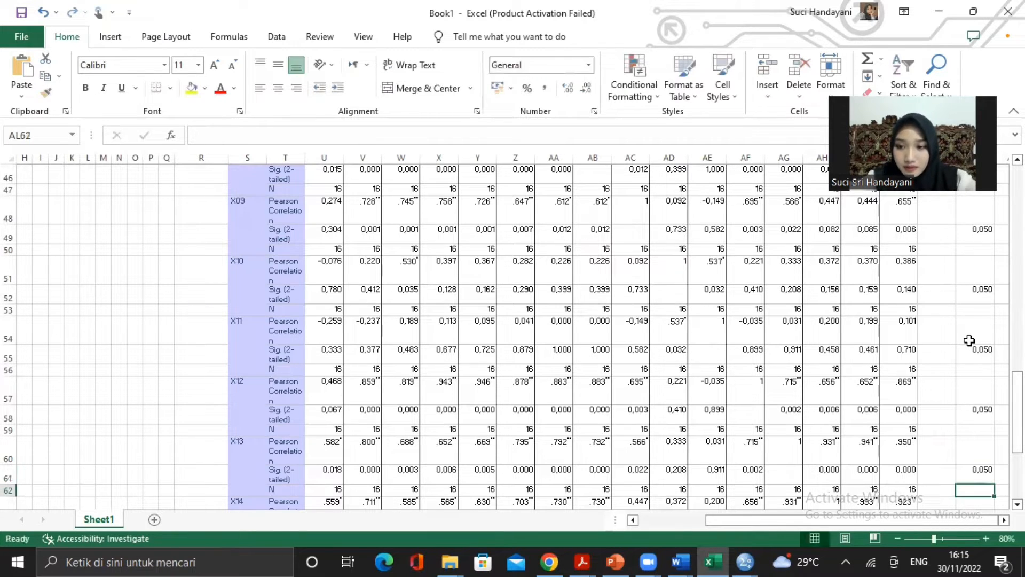
- Enter the threshold 0,05 in cells AL64 and AL67, on the Sig. (2-tailed) rows of X14 and X15
key(Down)
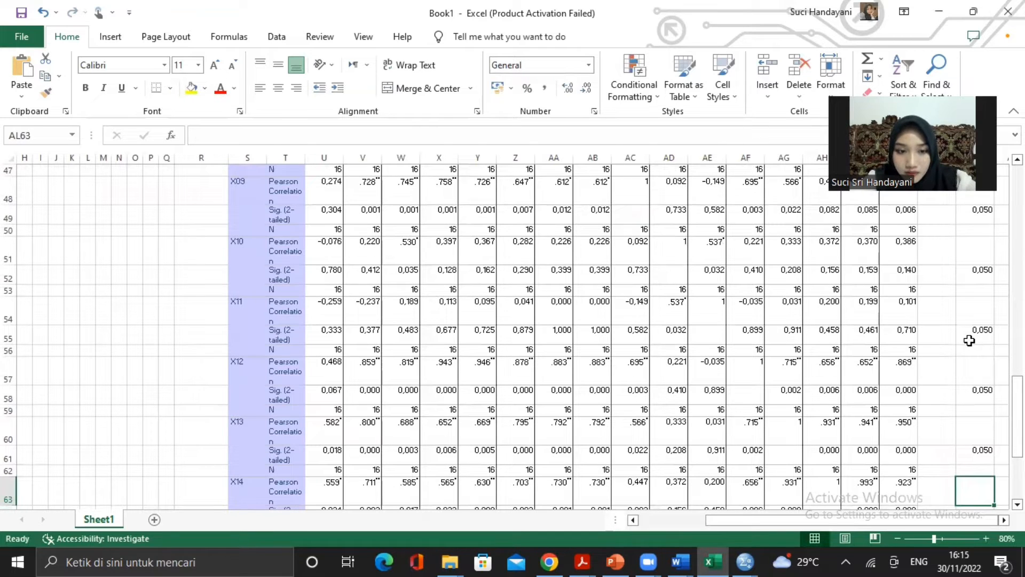
key(Down)
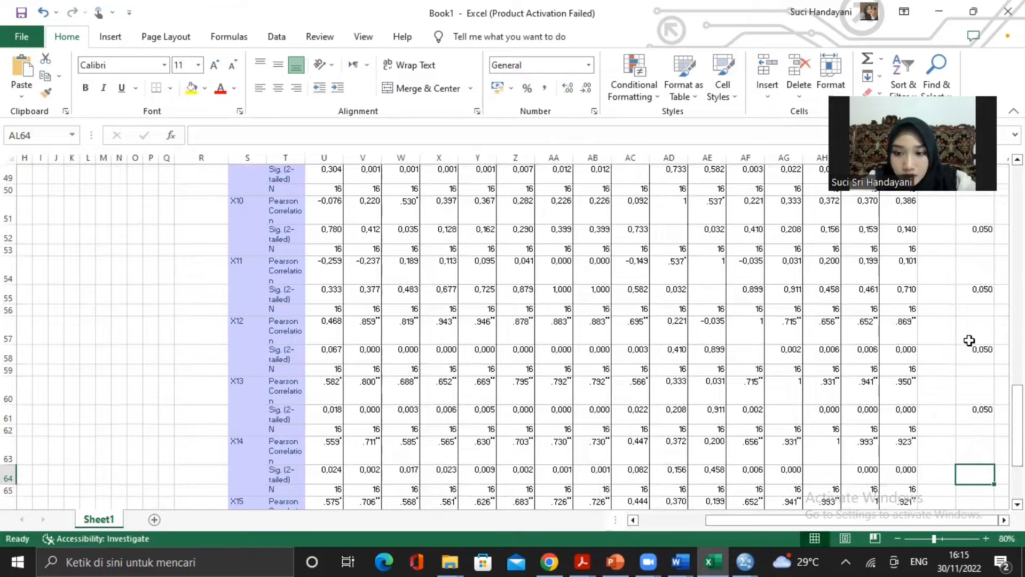
text(0,050)
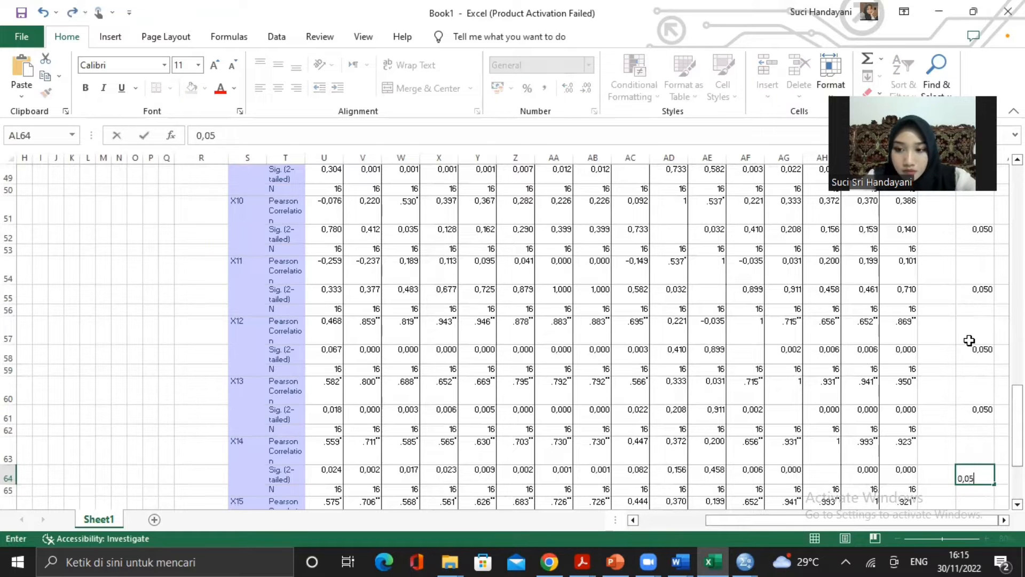
key(Down)
key(Down)
key(Down)
key(Down)
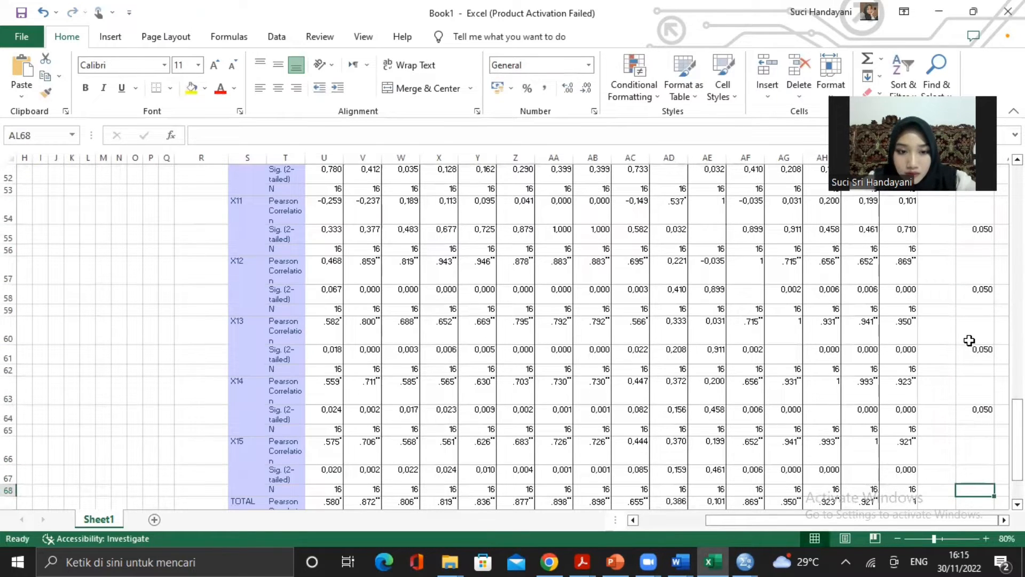
key(Up)
text(0,05)
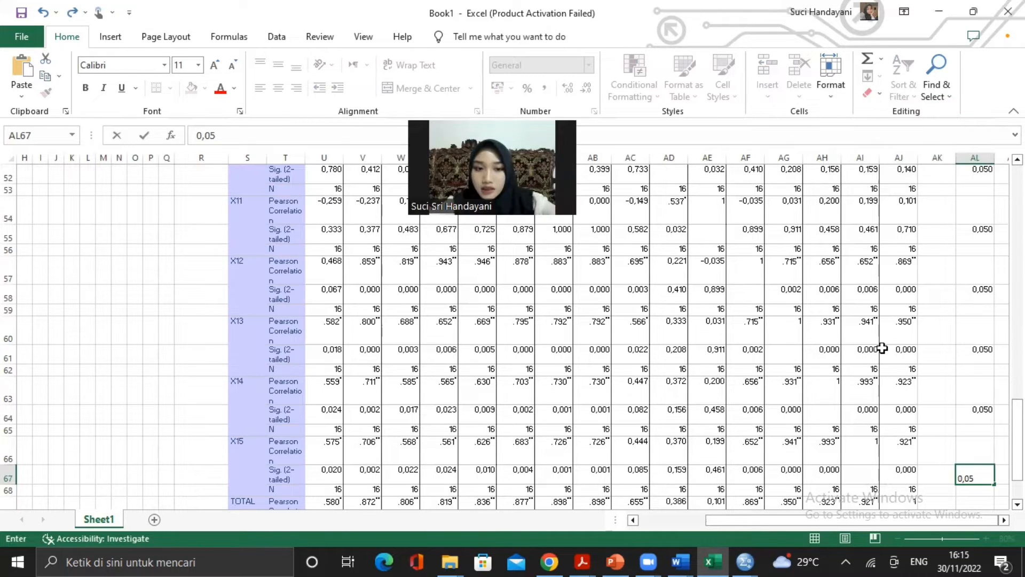
- Enter the comparison sign < in cell AK25, between X01's total significance and its 0,05 threshold
drag(1018, 427, 986, 272)
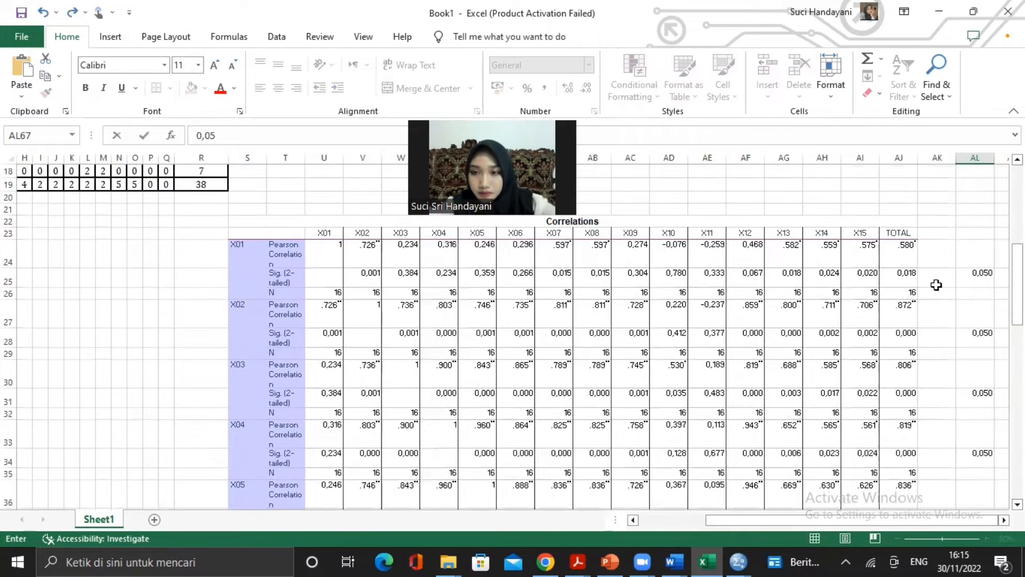
click(938, 285)
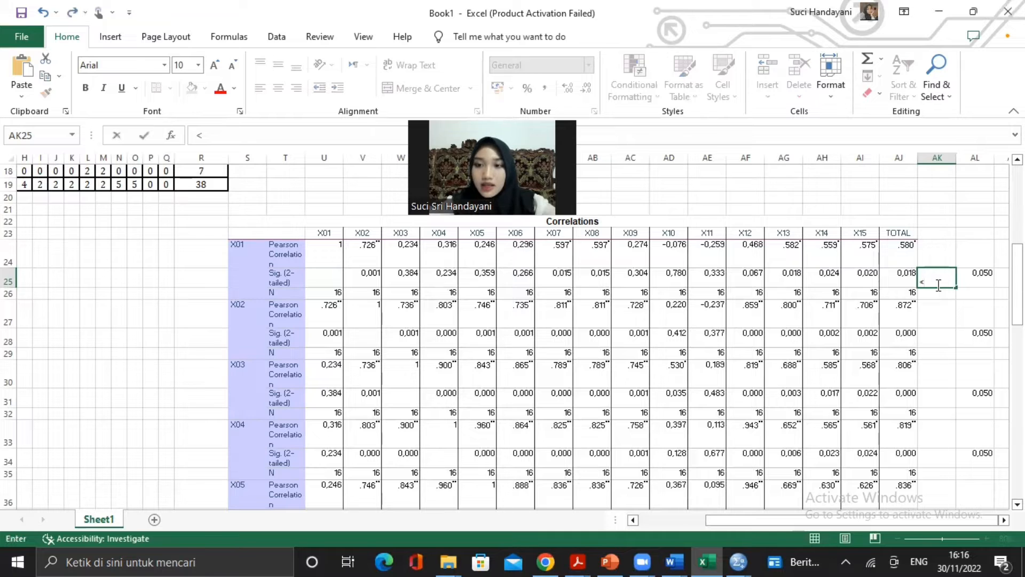
key(Right)
- Label item X01 as Valid in cell AM25, next to its threshold
key(Right)
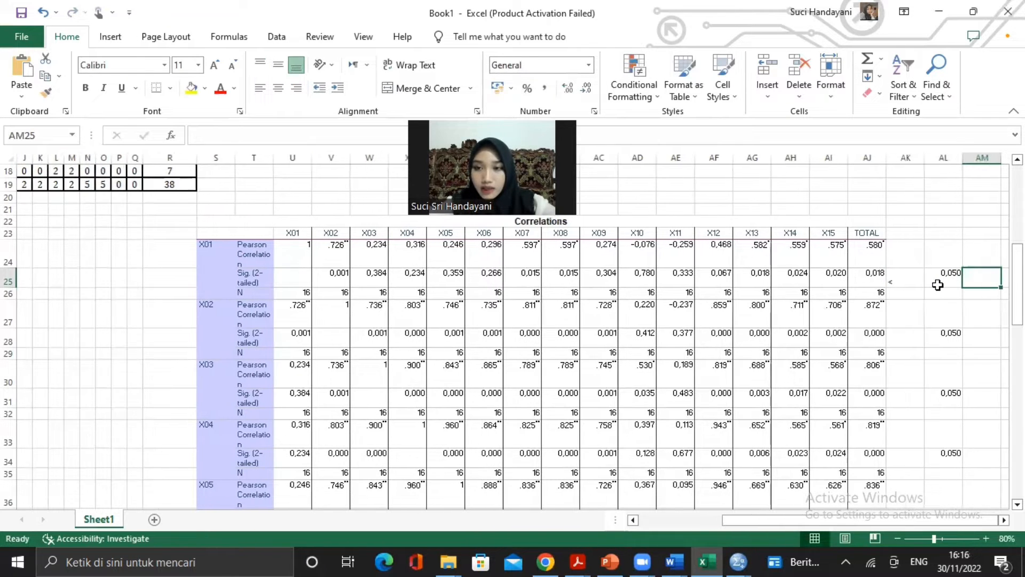
text(vALI)
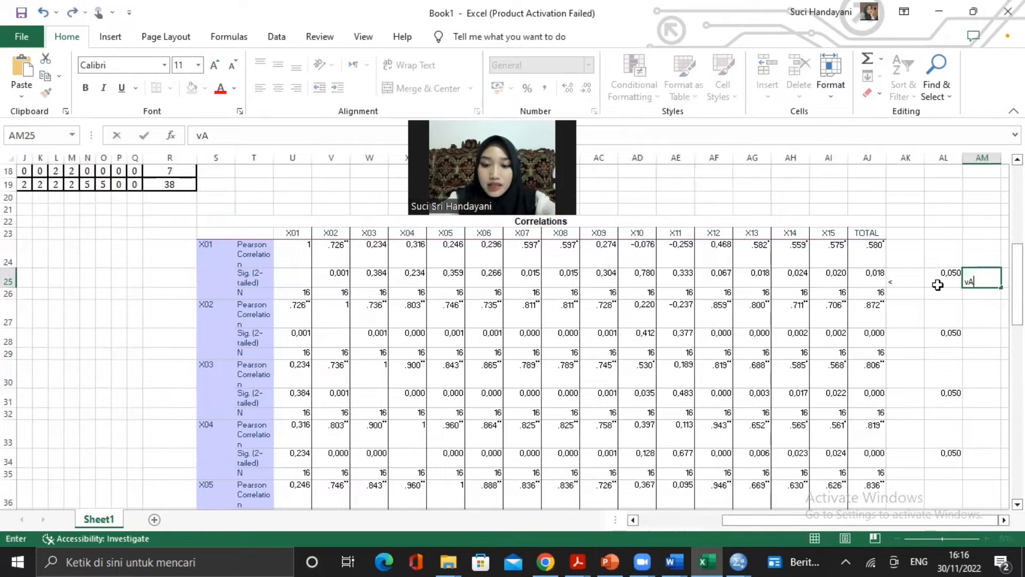
key(BackSpace)
key(BackSpace)
key(BackSpace)
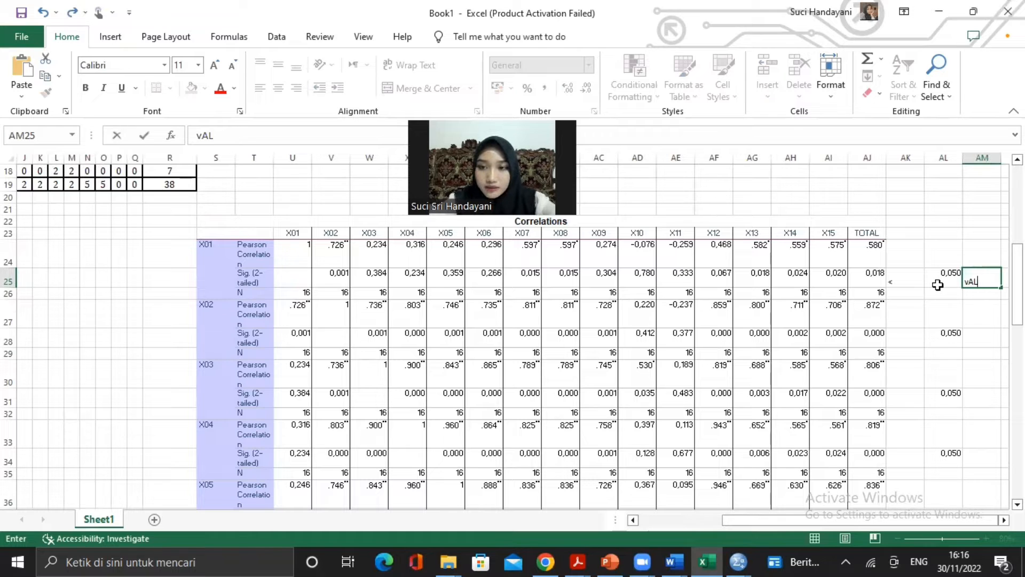
key(BackSpace)
text(Valid)
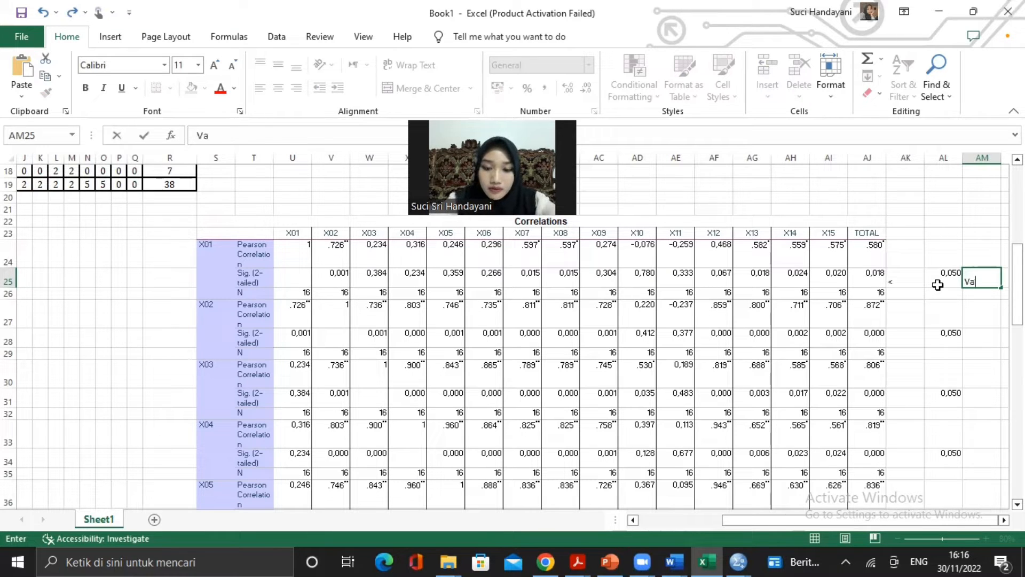
key(Return)
- Enter < in AK28 and Valid in AM28 on the Sig. (2-tailed) row of X02
key(Return)
key(Return)
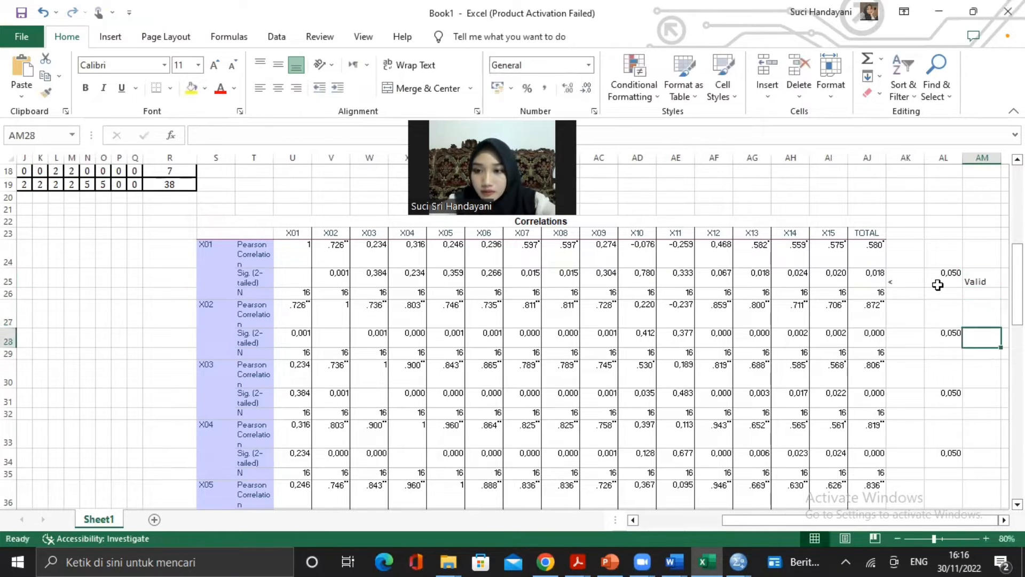
key(Left)
key(Left)
key(Left)
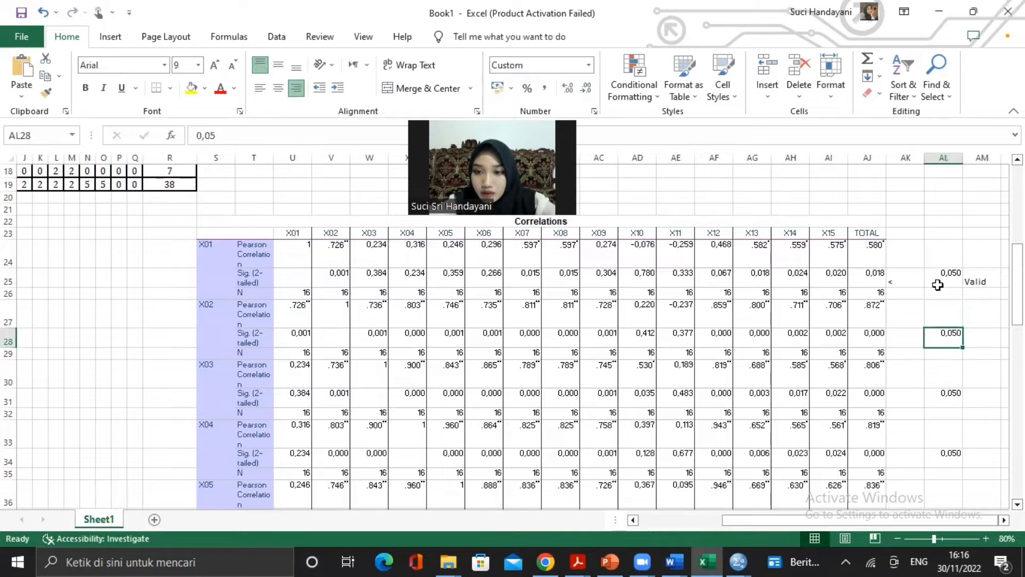
key(Right)
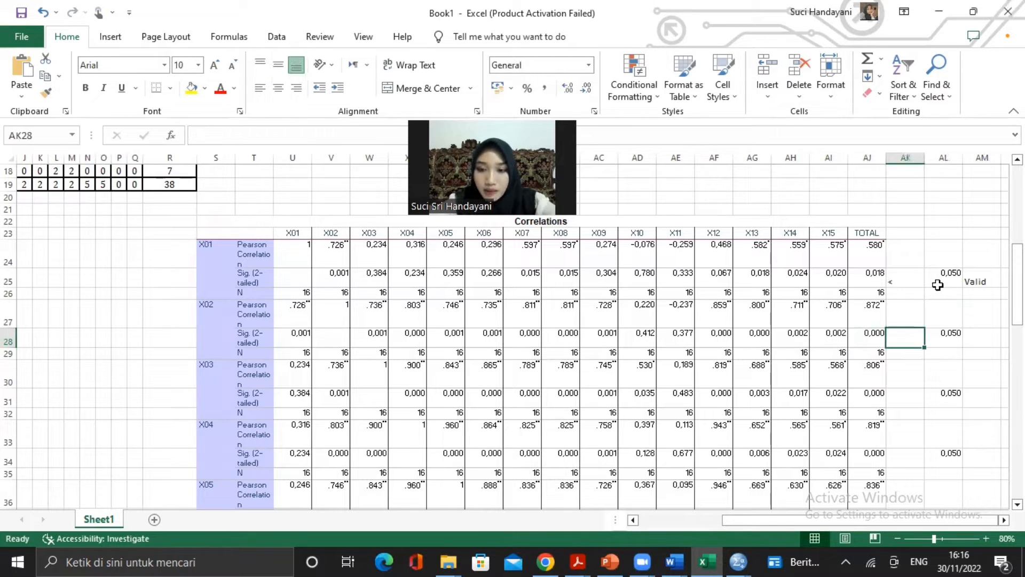
text(<)
key(Tab)
key(Right)
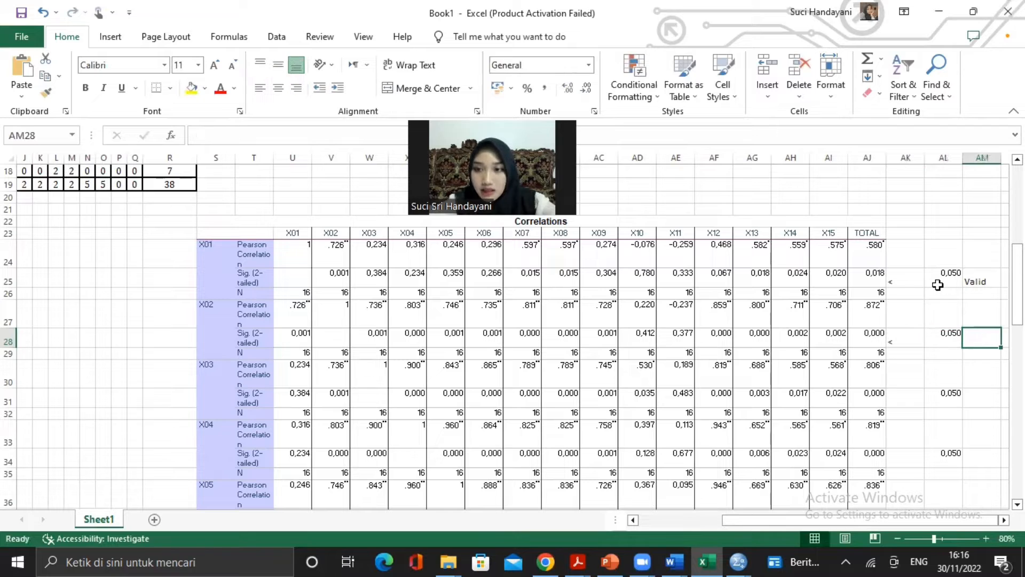
text(Valid)
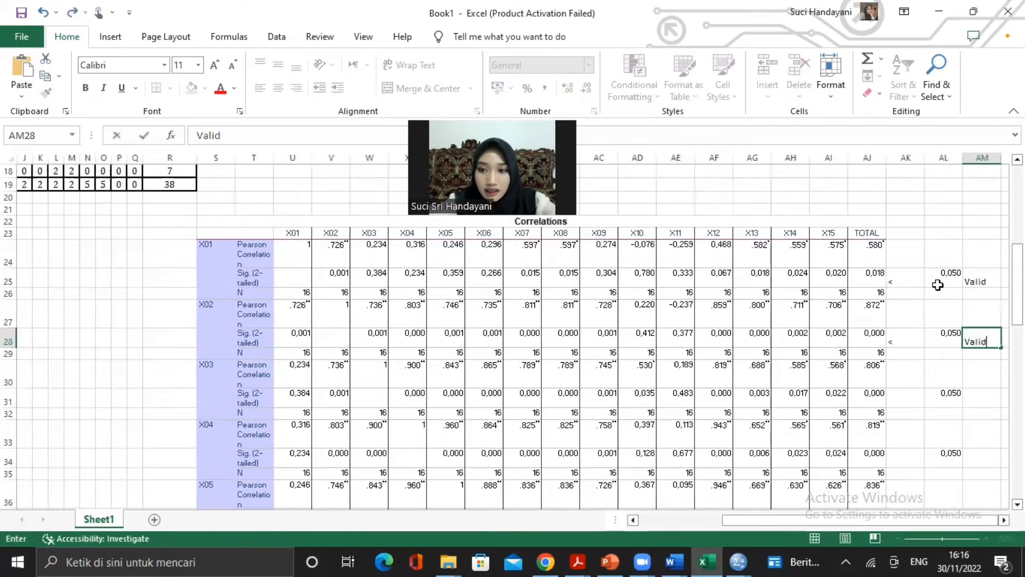
key(Return)
- Enter < in AK31 and Valid in AM31 on the Sig. (2-tailed) row of X03
key(Return)
key(Down)
key(Left)
key(Left)
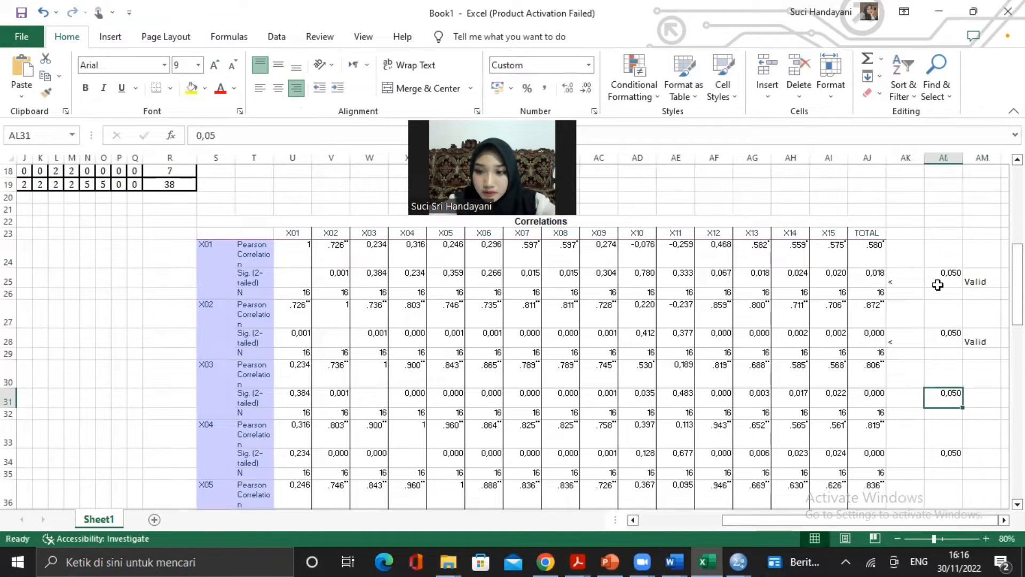
text(<)
key(Right)
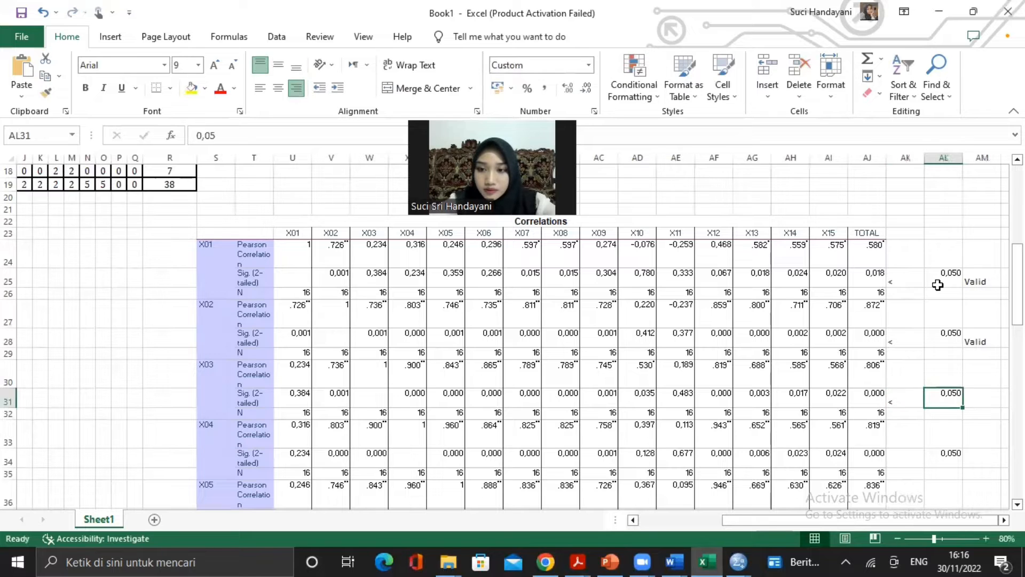
key(Right)
text(Valid)
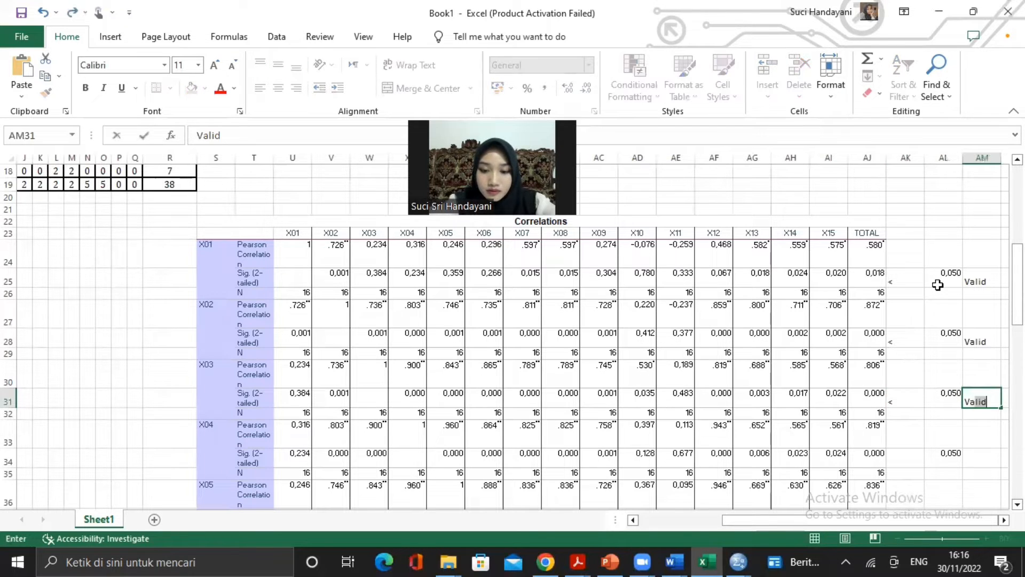
key(Down)
- Label item X04 as Valid in cell AM34 on its Sig. (2-tailed) row
key(Down)
key(Down)
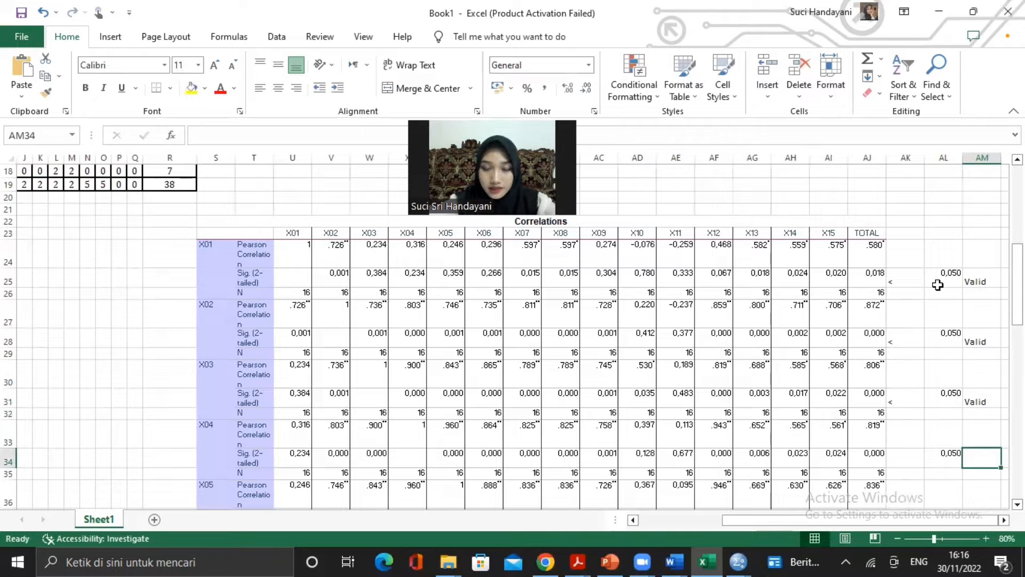
text(Valid)
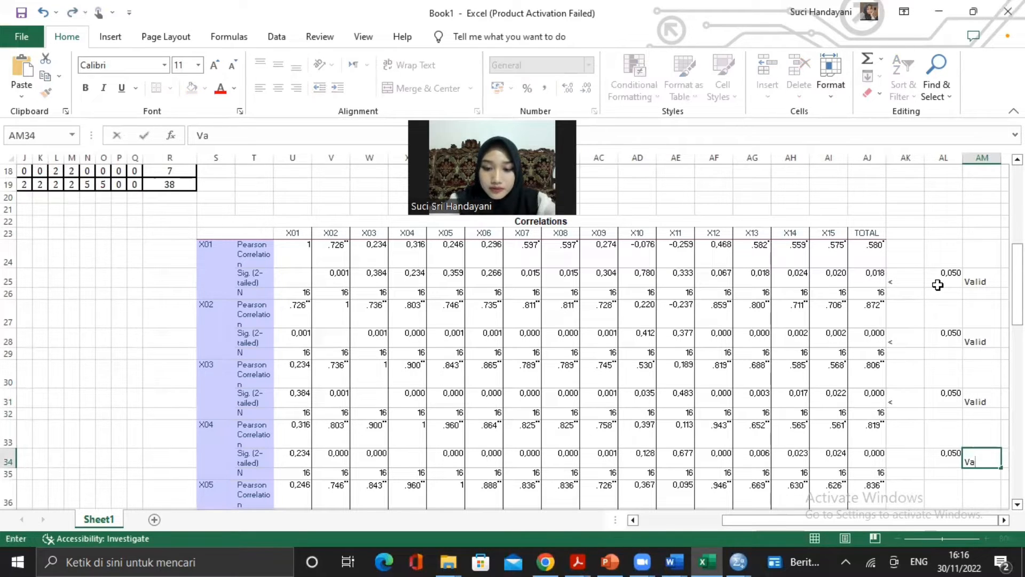
key(Return)
- Replace the mistyped threshold in cell AL37, on the Sig. (2-tailed) row of X05, with 0,05
key(Down)
key(Down)
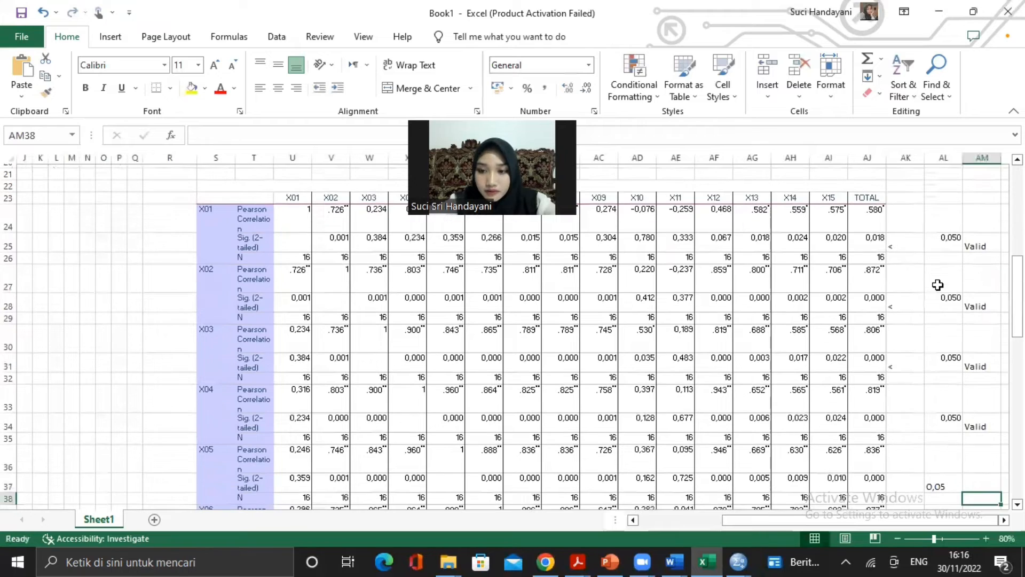
key(Left)
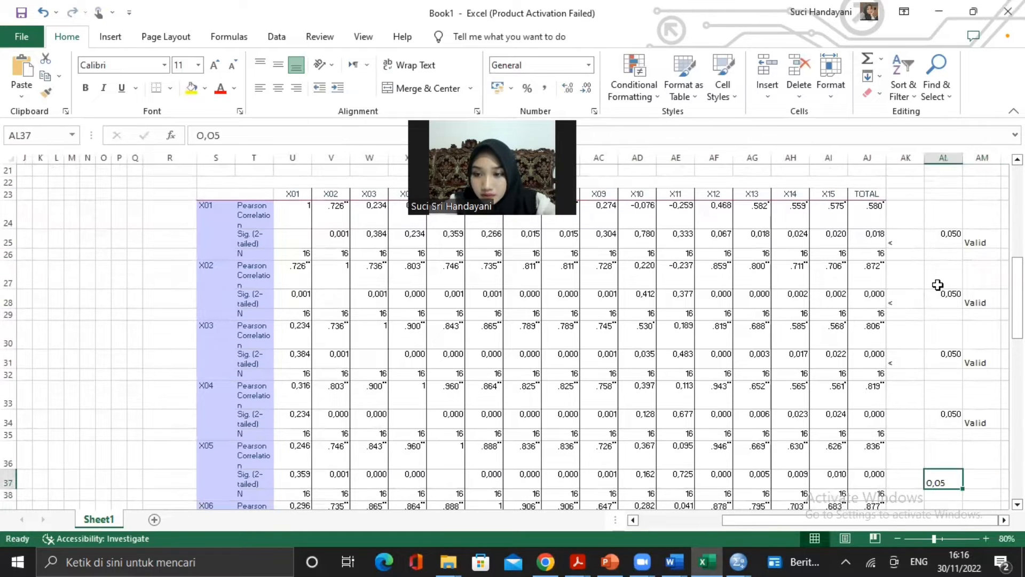
key(BackSpace)
text(0,05)
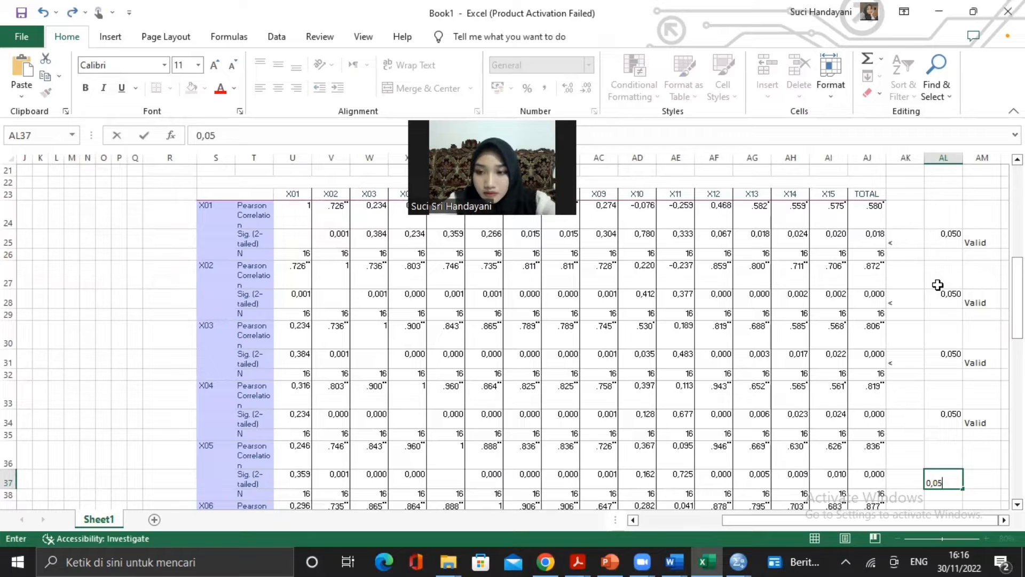
key(ctrl+Return)
- Enter < in AK37 and Valid in AM37 on the Sig. (2-tailed) row of X05
key(Left)
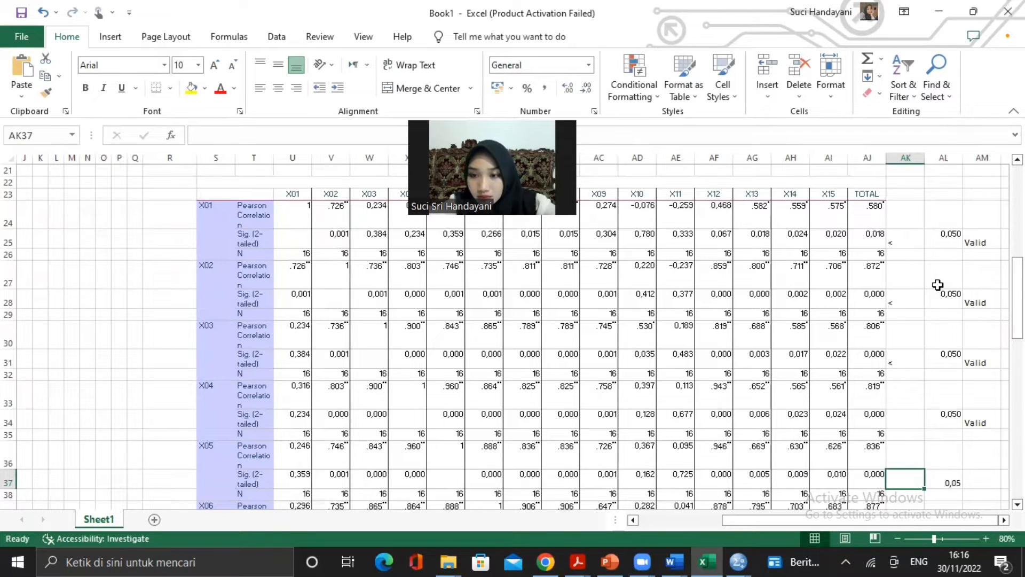
text(<)
key(ctrl+Return)
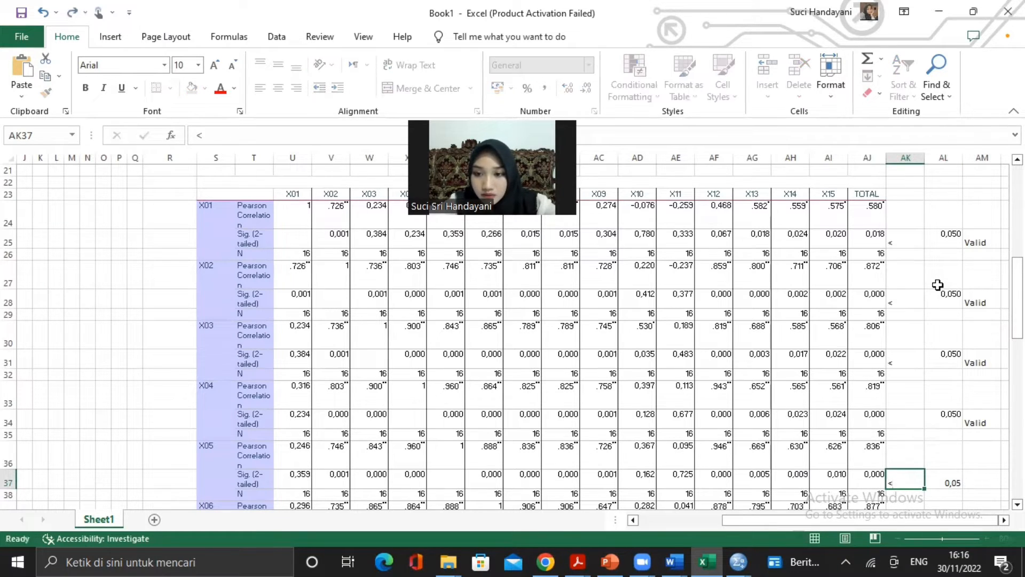
key(Right)
key(Right)
text(Valid)
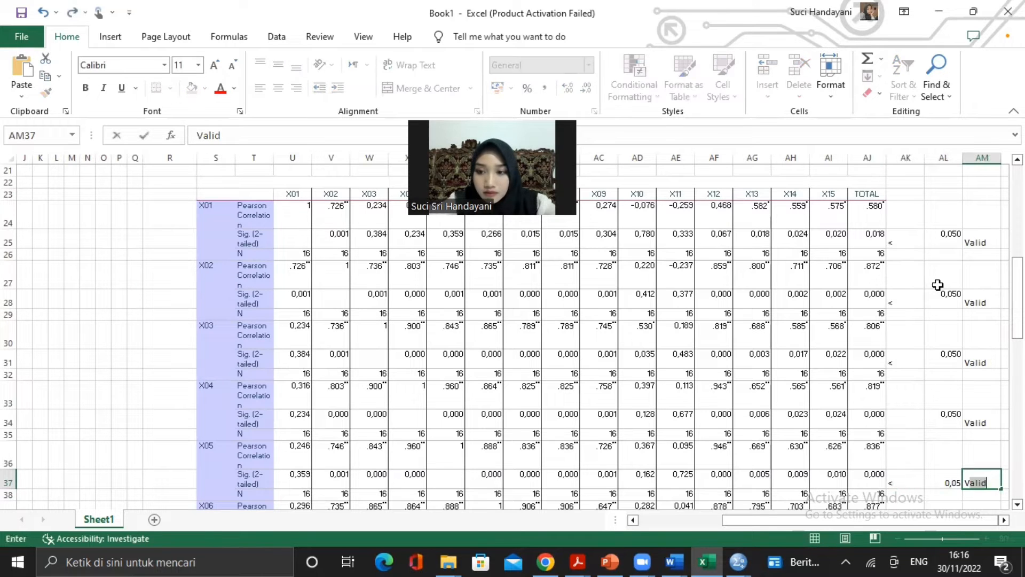
key(Return)
key(Down)
key(Down)
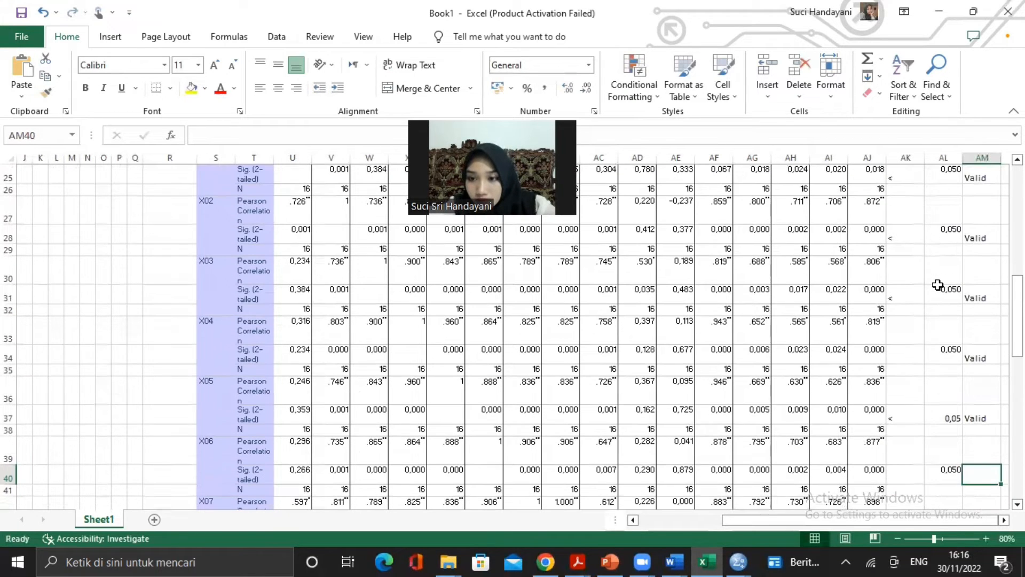
- Clear the X05 threshold in cell AL37 and enter 0,05 again
key(Up)
key(Up)
key(Up)
key(Left)
key(BackSpace)
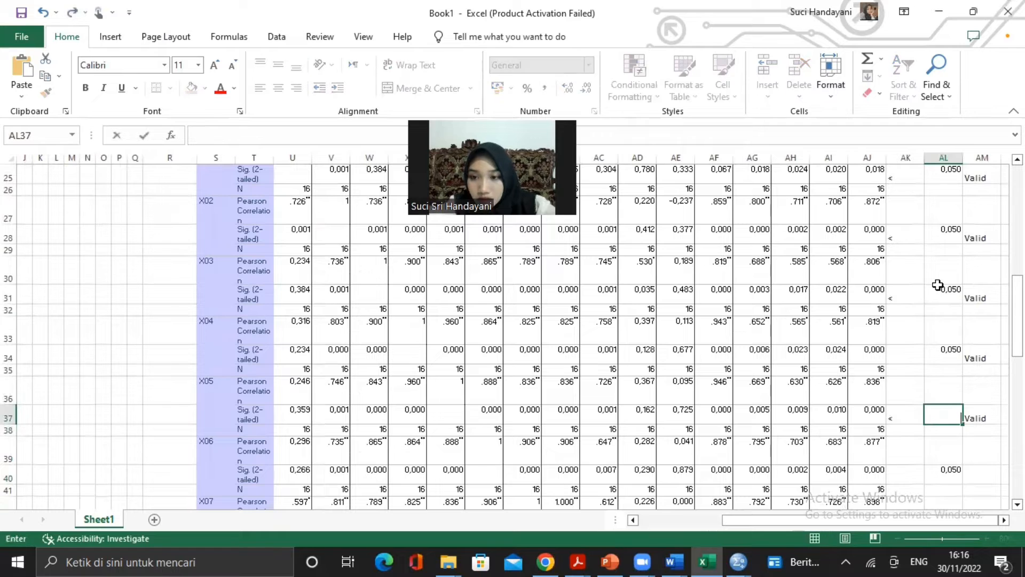
text(0)
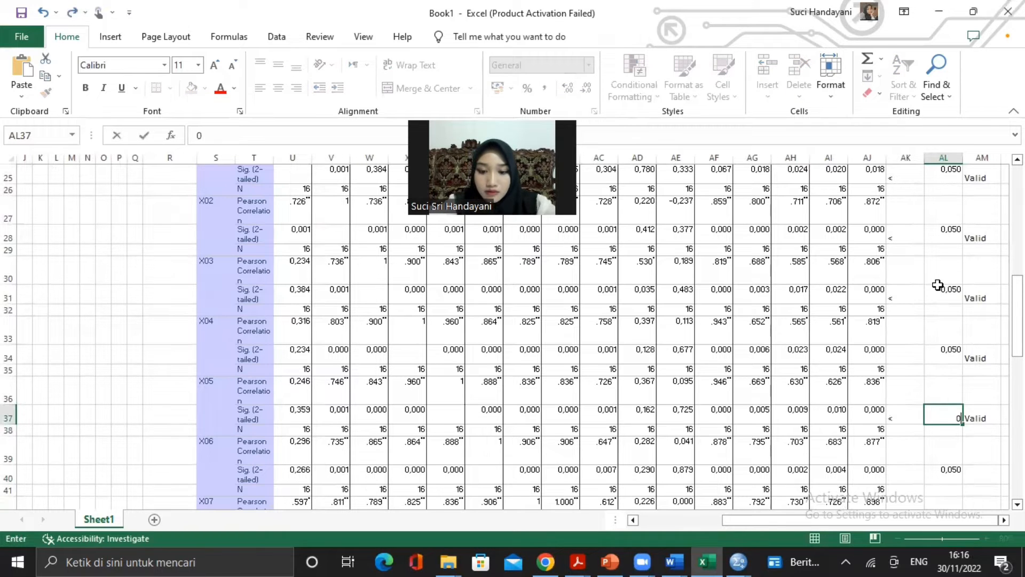
text(,05)
key(Return)
key(Down)
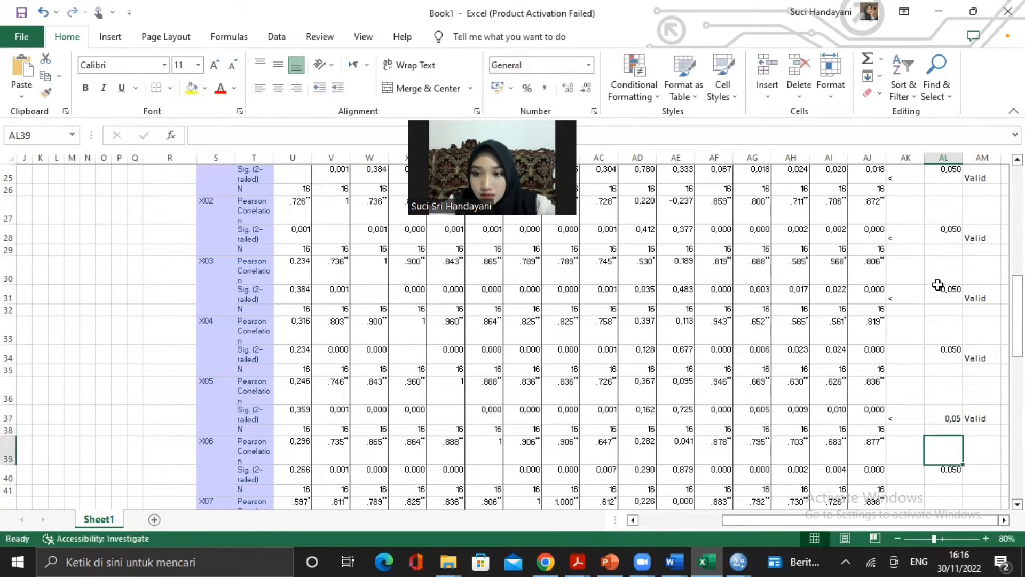
key(Right)
key(Down)
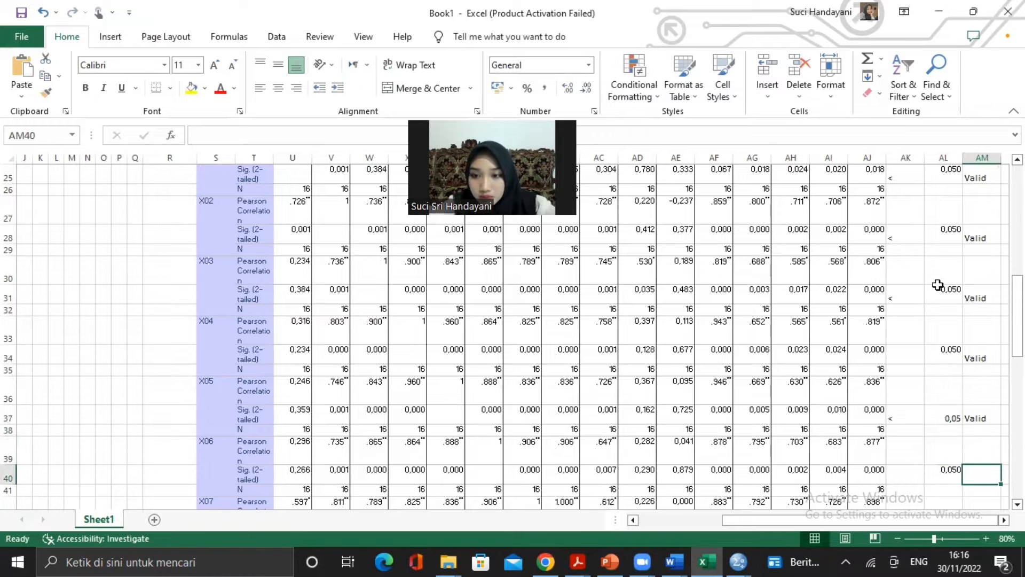
- Enter < in AK40 and Valid in AM40 on the Sig. (2-tailed) row of X06
key(Left)
key(Left)
text(<)
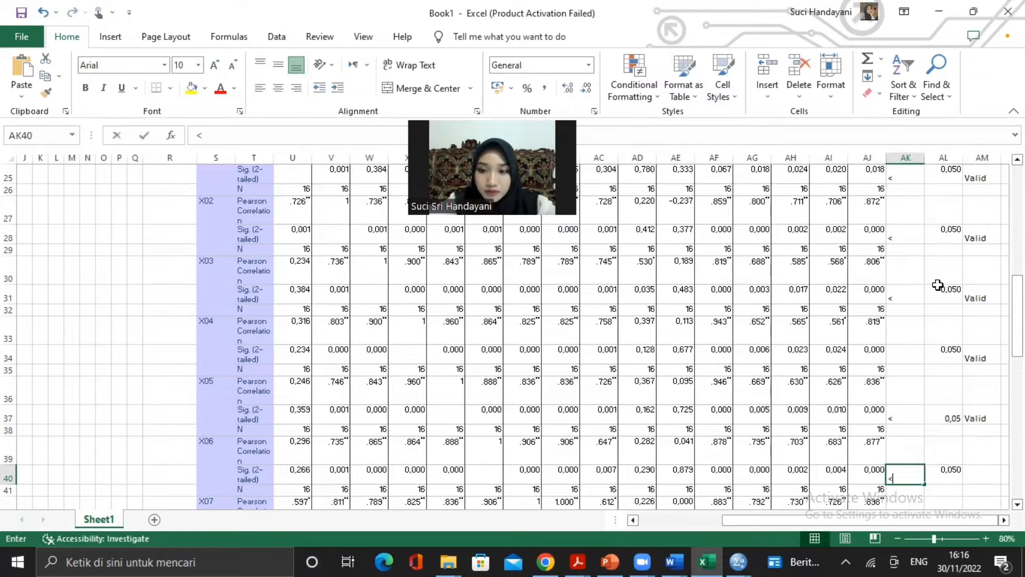
key(Right)
key(Right)
text(Valid)
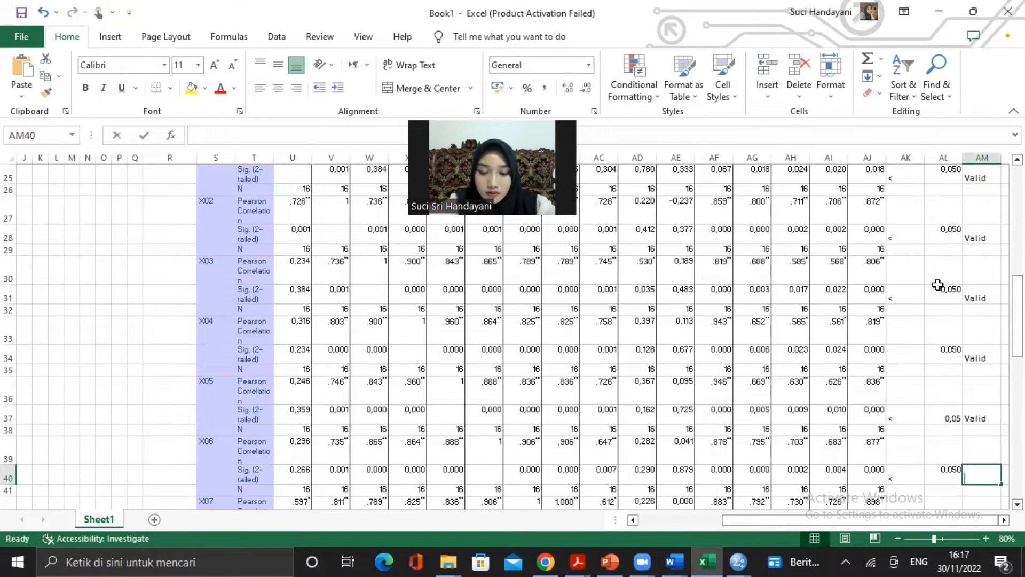
key(Return)
- Enter < in AK43 and Valid in AM43 on the Sig. (2-tailed) row of X07
key(Return)
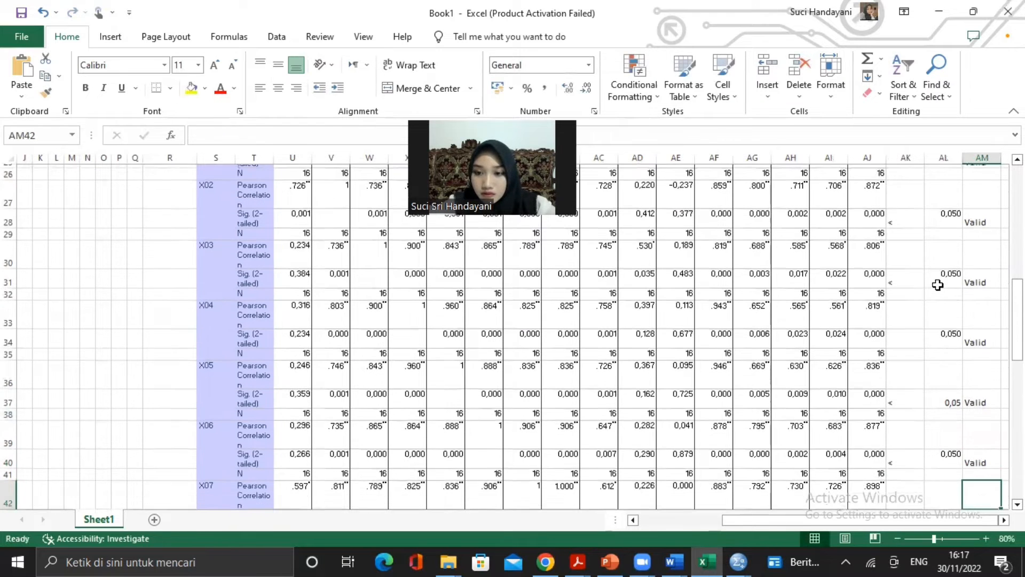
key(Left)
key(Left)
key(Down)
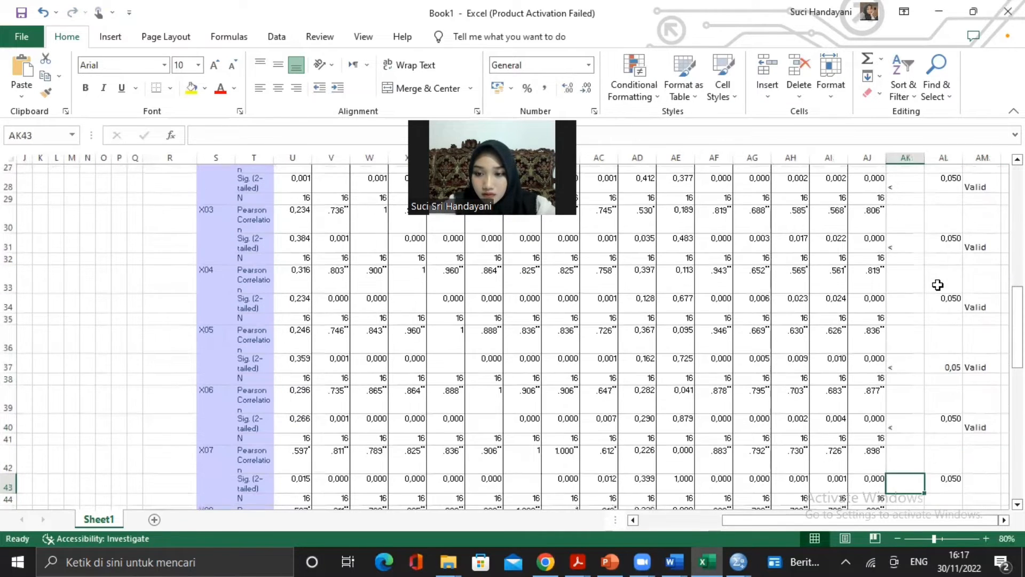
text(<)
key(Right)
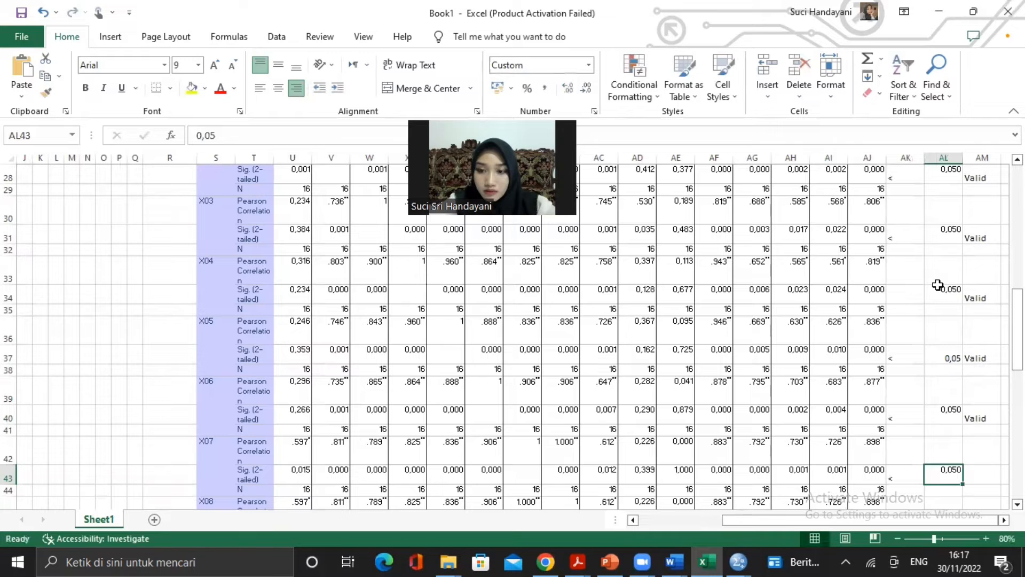
key(Right)
text(Valid)
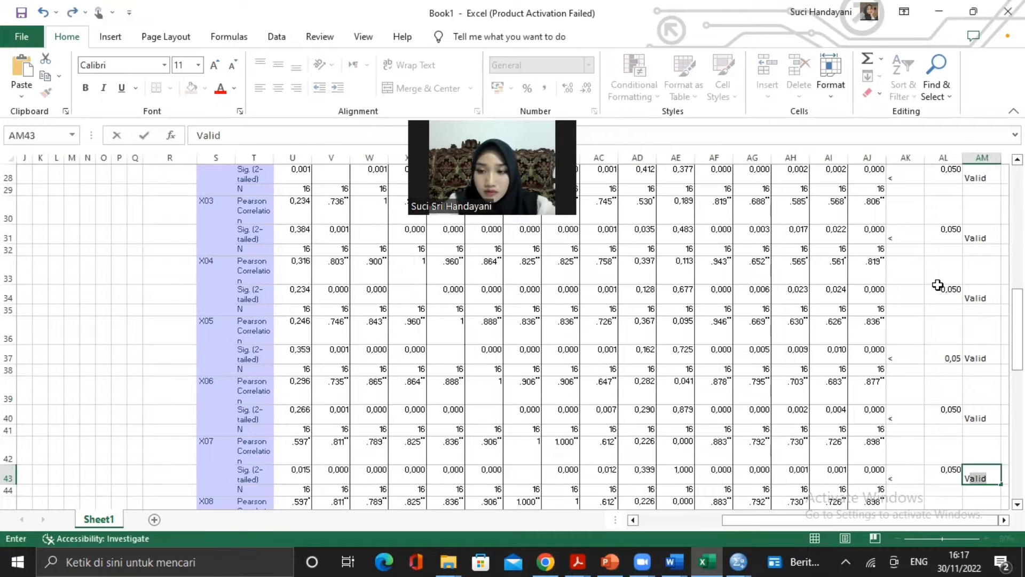
key(Return)
- Enter < in AK46 and Valid in AM46 on the Sig. (2-tailed) row of X08
key(Return)
key(Down)
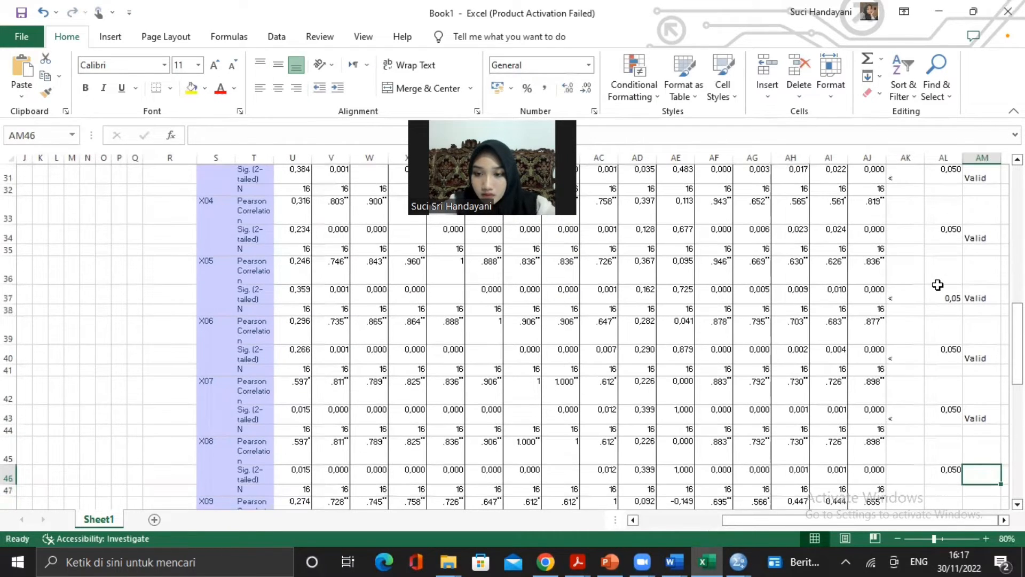
key(Left)
key(Left)
text(<)
key(Right)
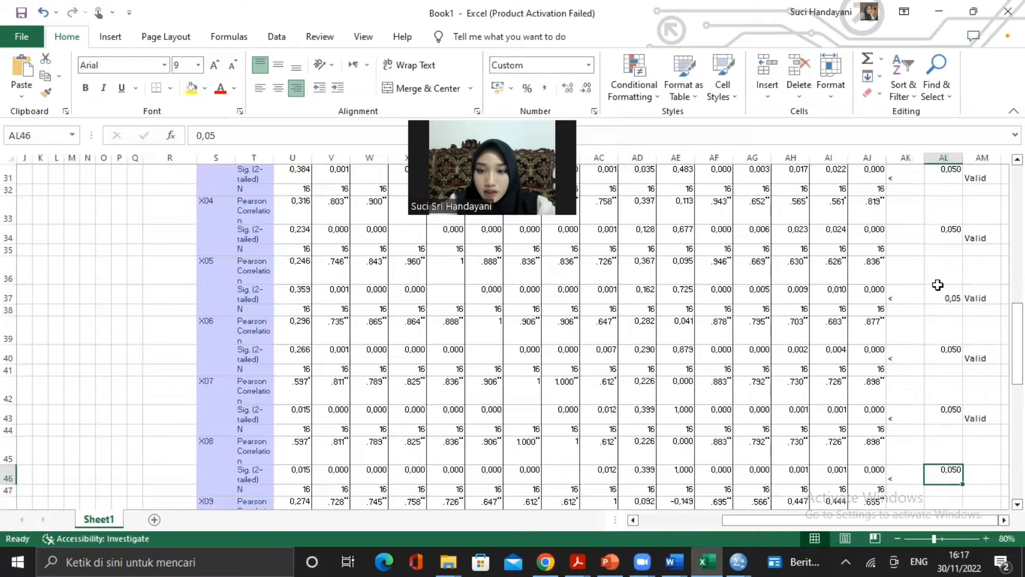
key(Right)
text(Va;)
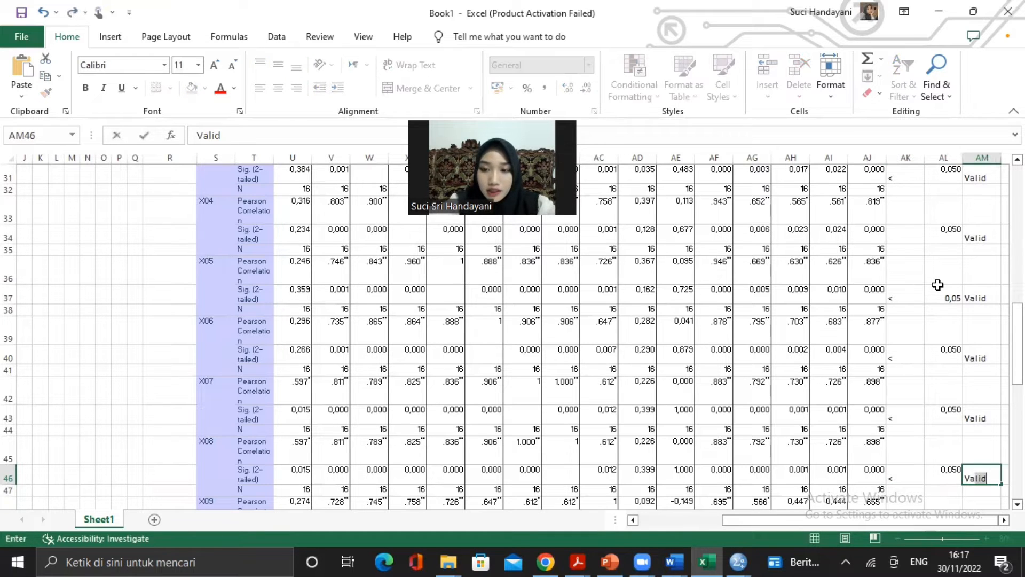
key(BackSpace)
text(lid)
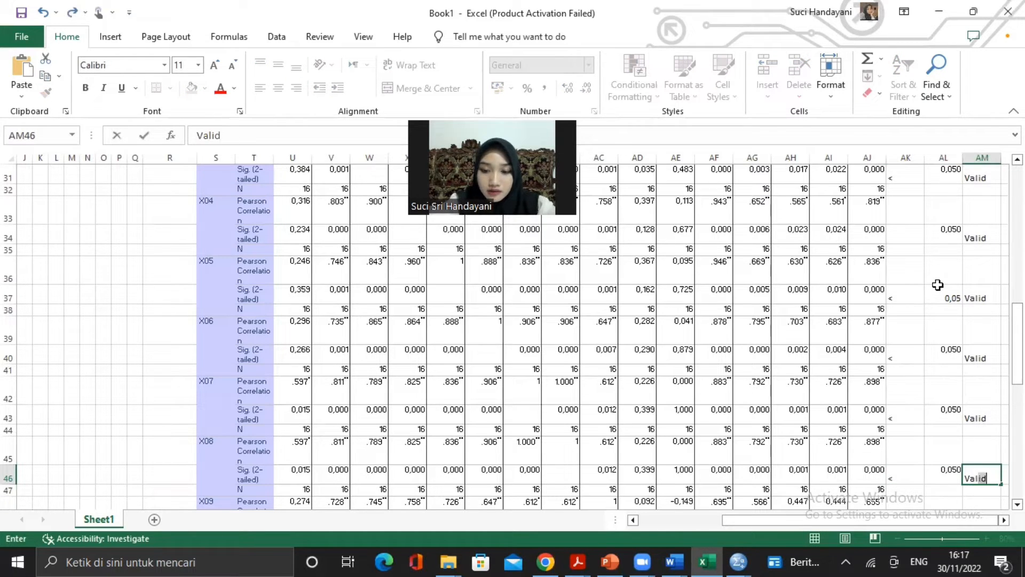
key(Return)
- Enter < in AK49 and Valid in AM49 on the Sig. (2-tailed) row of X09
key(Return)
key(Return)
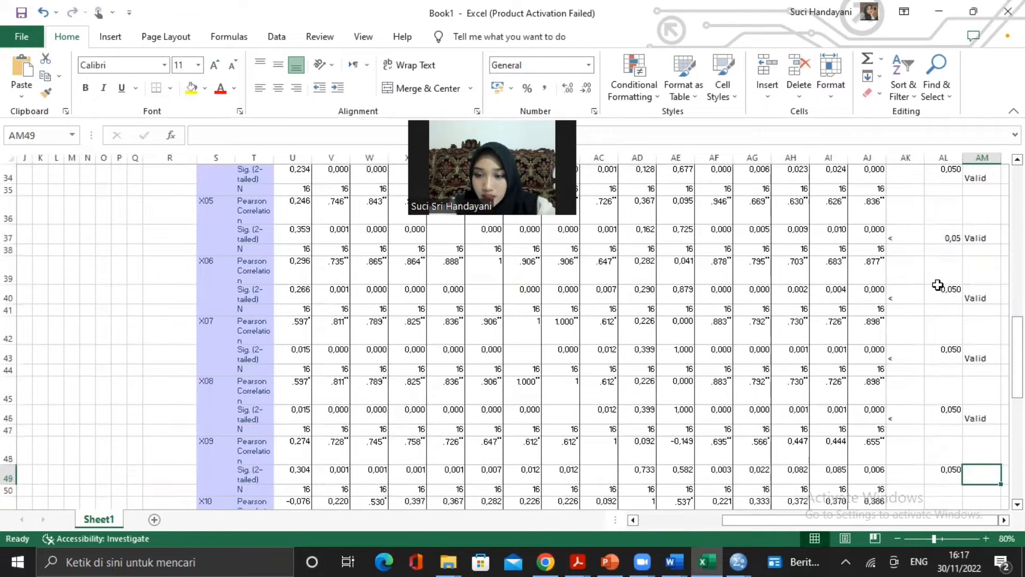
key(Left)
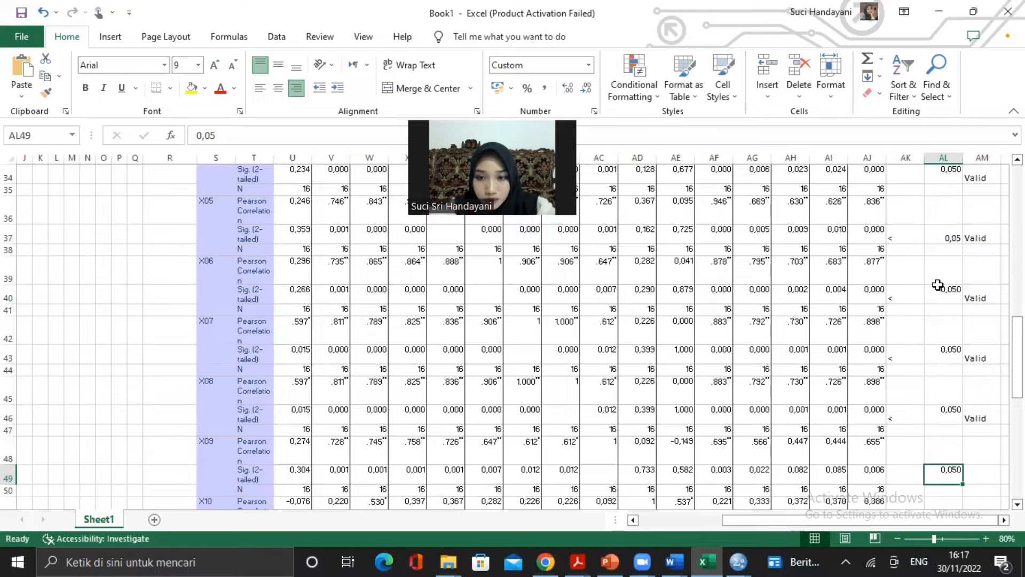
key(Left)
text(<)
key(Tab)
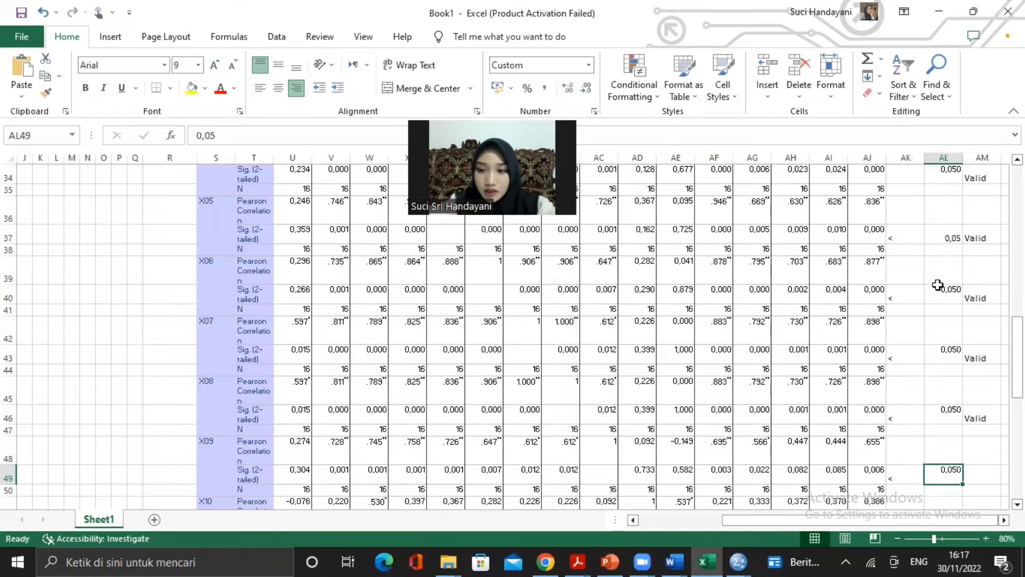
key(Tab)
text(V)
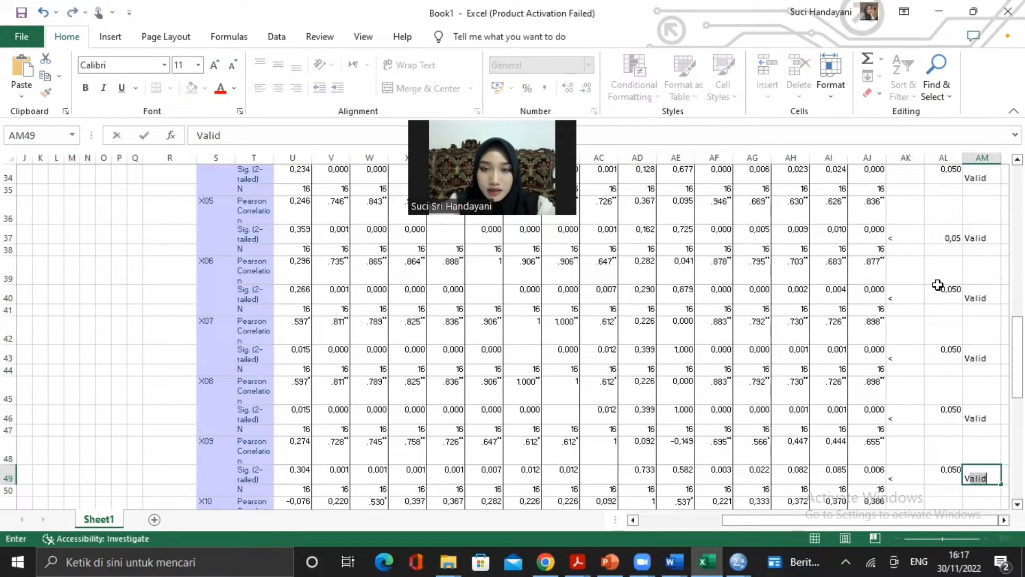
key(BackSpace)
text(alid)
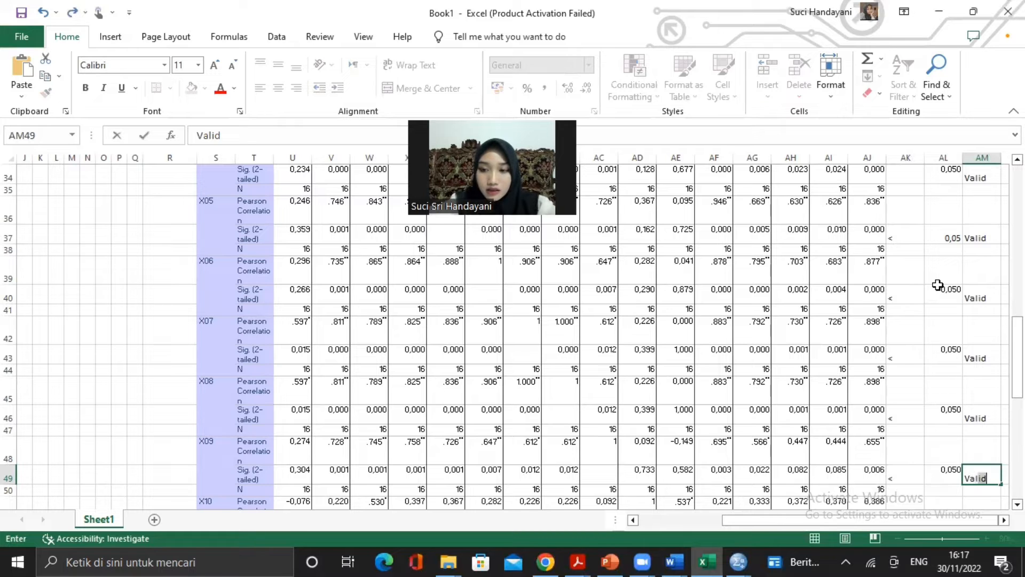
key(Return)
key(Return)
key(Return)
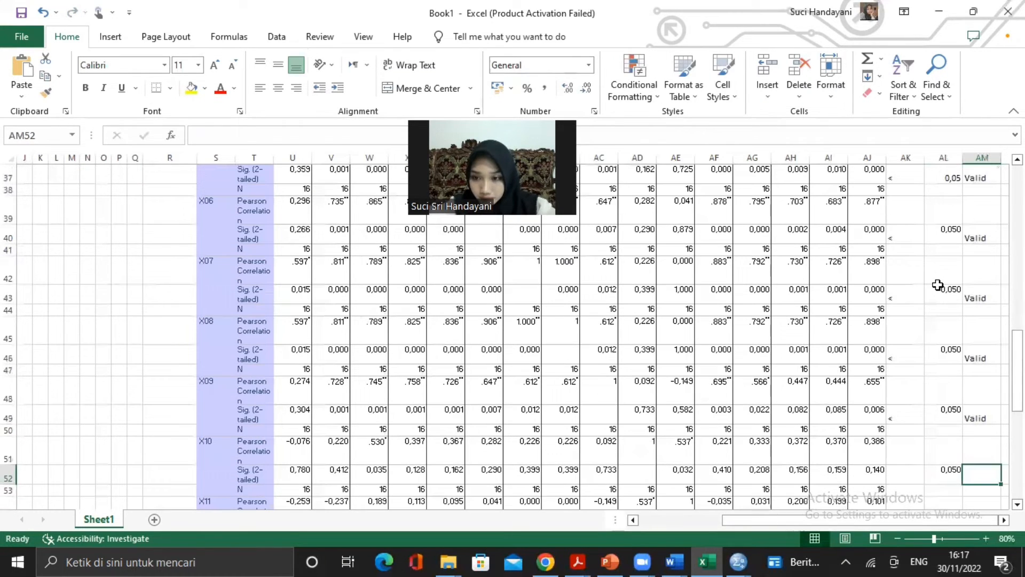
key(Left)
key(Left)
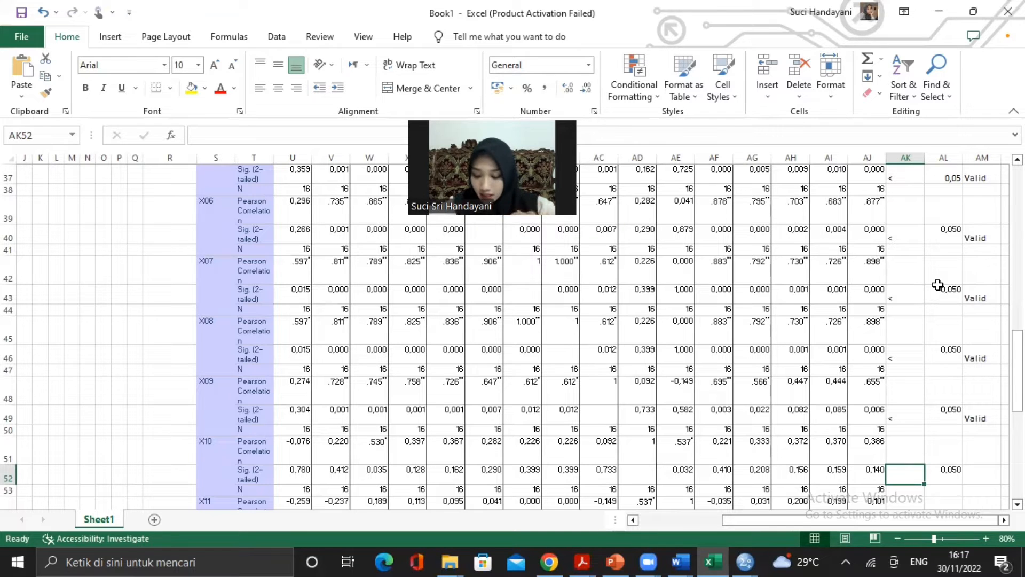
key(Up)
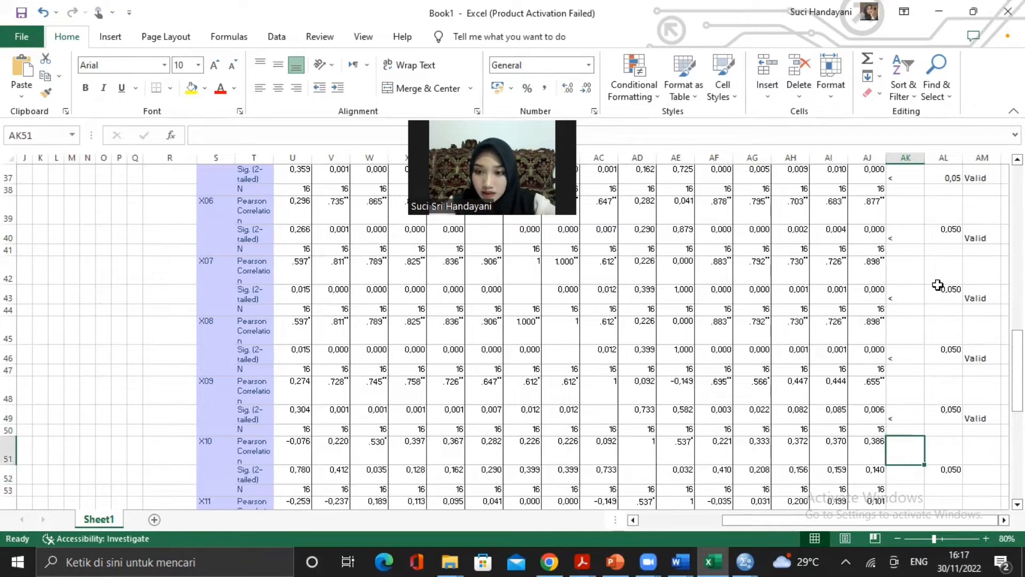
text(>)
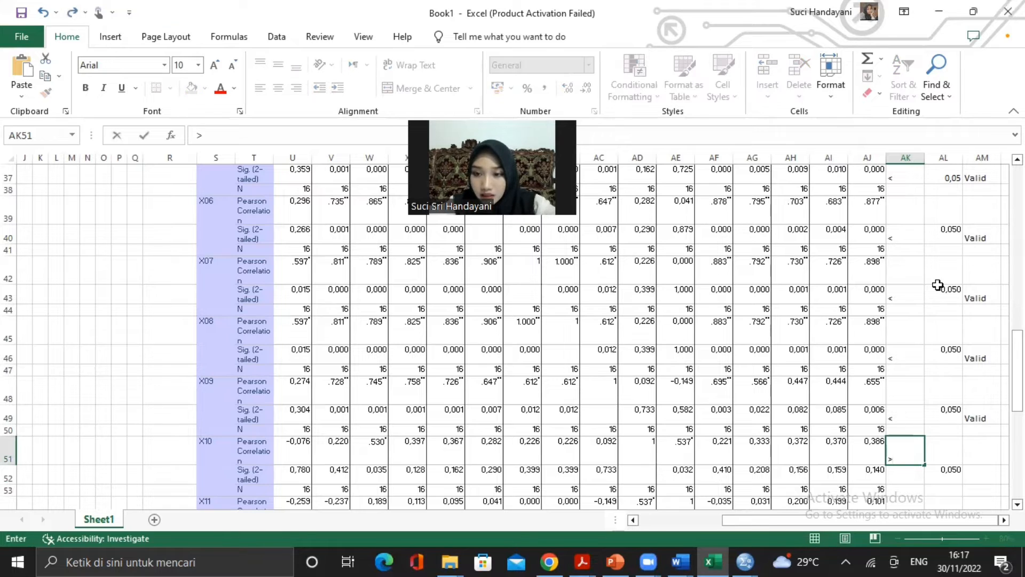
key(Return)
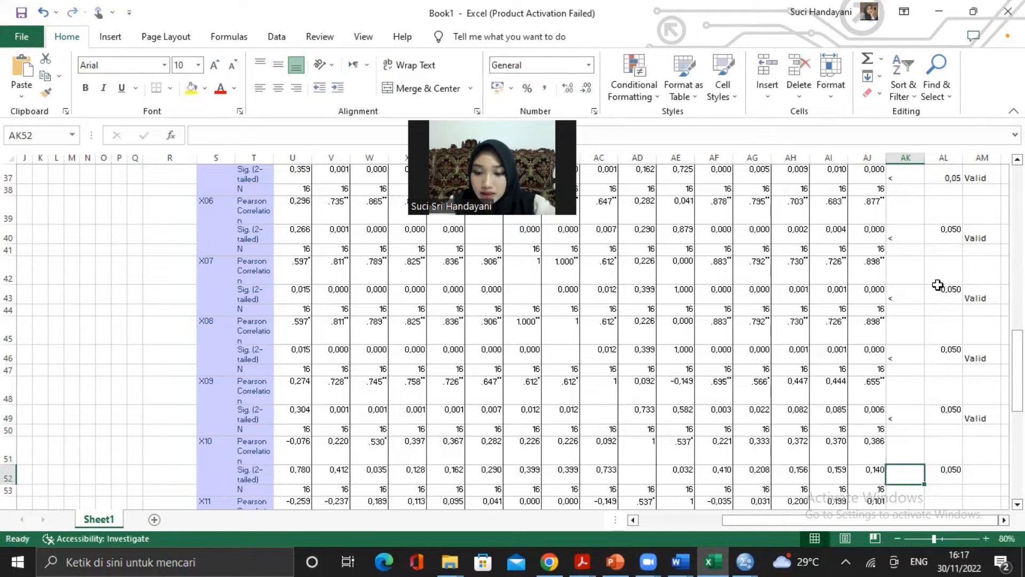
- Enter > in AK52 and Tdk Valid in AM52 on the Sig. (2-tailed) row of X10
text(>)
key(Tab)
key(Tab)
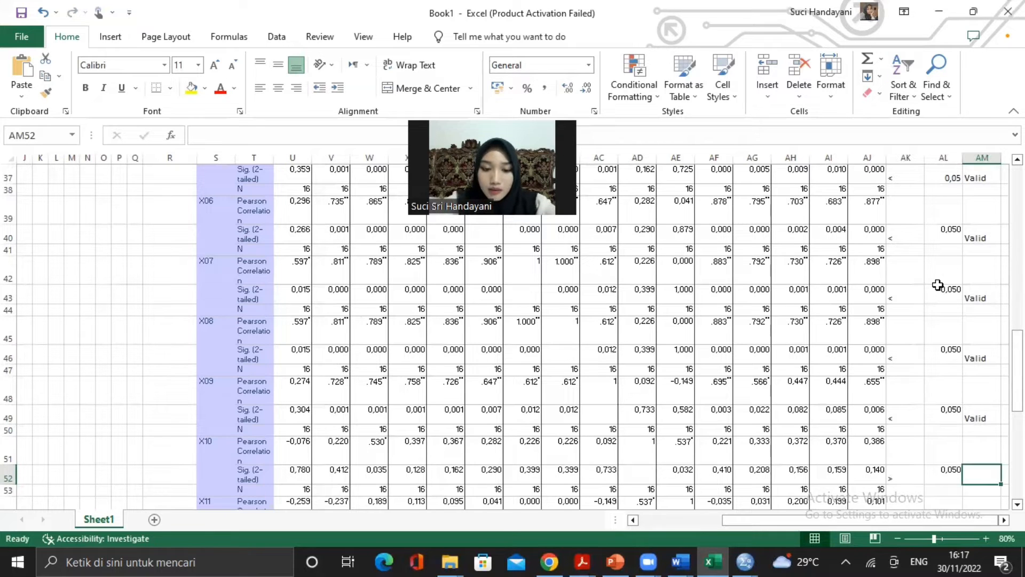
text(Tdk)
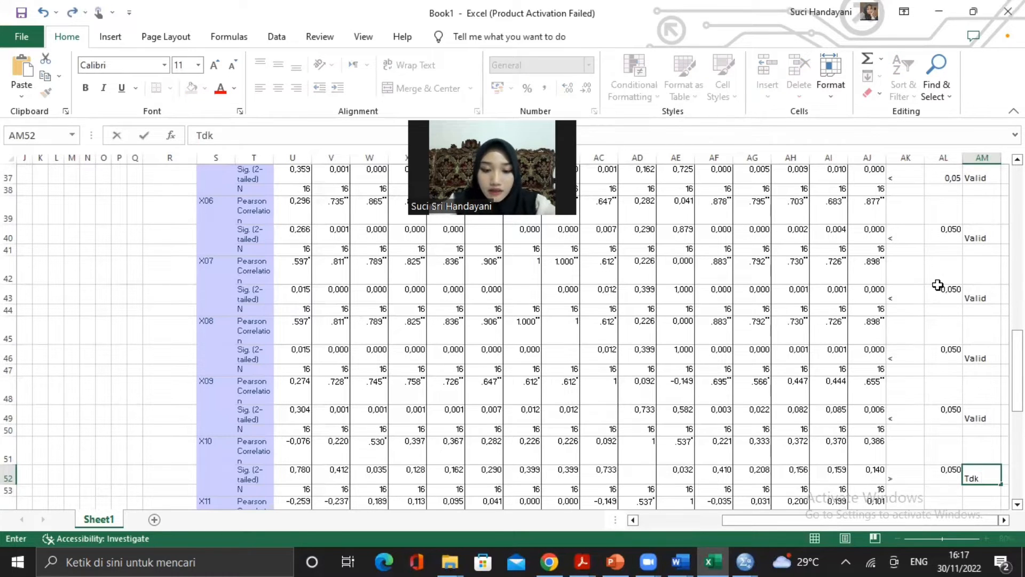
text( Valid)
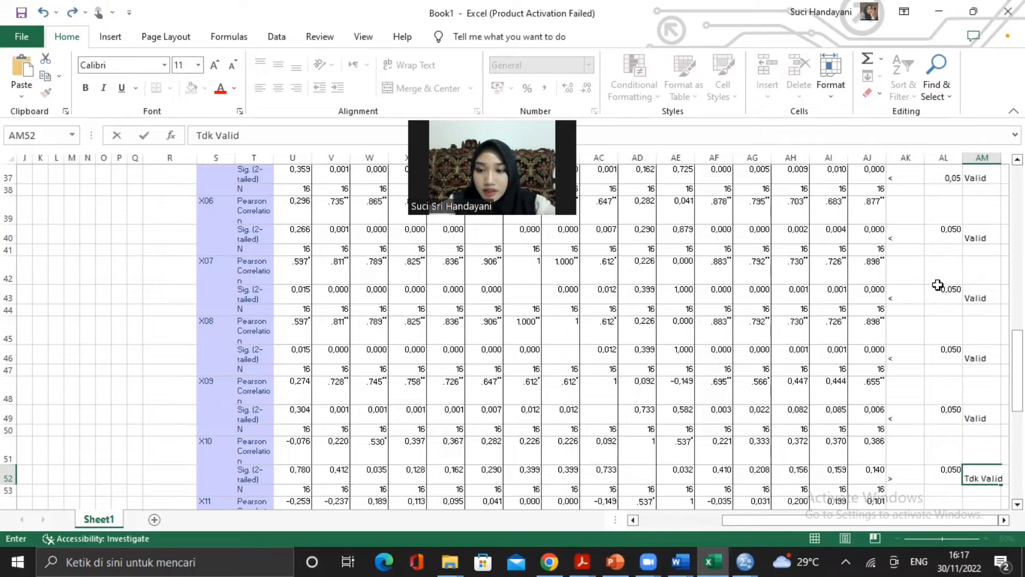
key(Return)
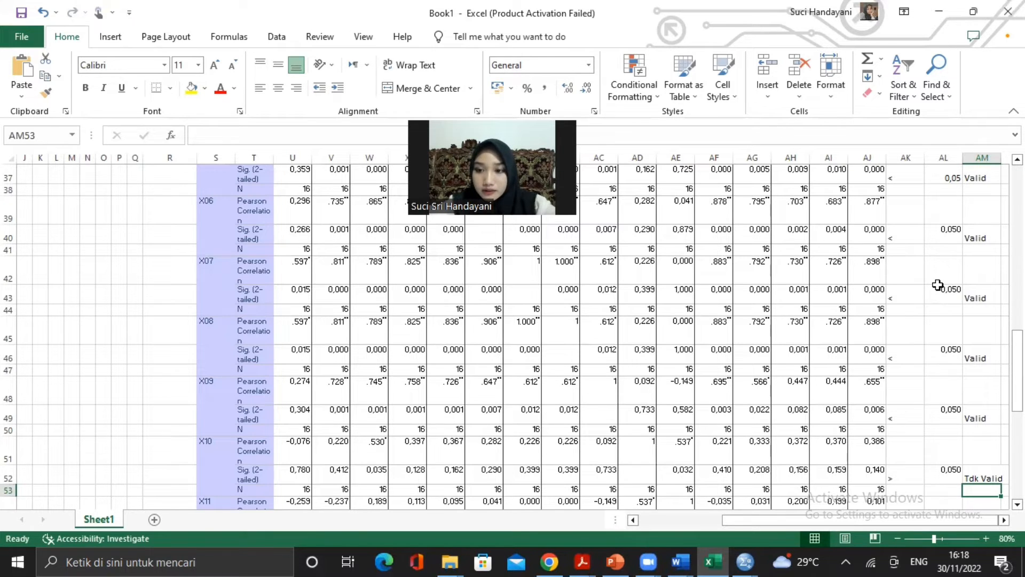
- Enter > in AK55 and Tdk Valid in AM55 on the Sig. (2-tailed) row of X11
key(Down)
key(Down)
key(Left)
key(Left)
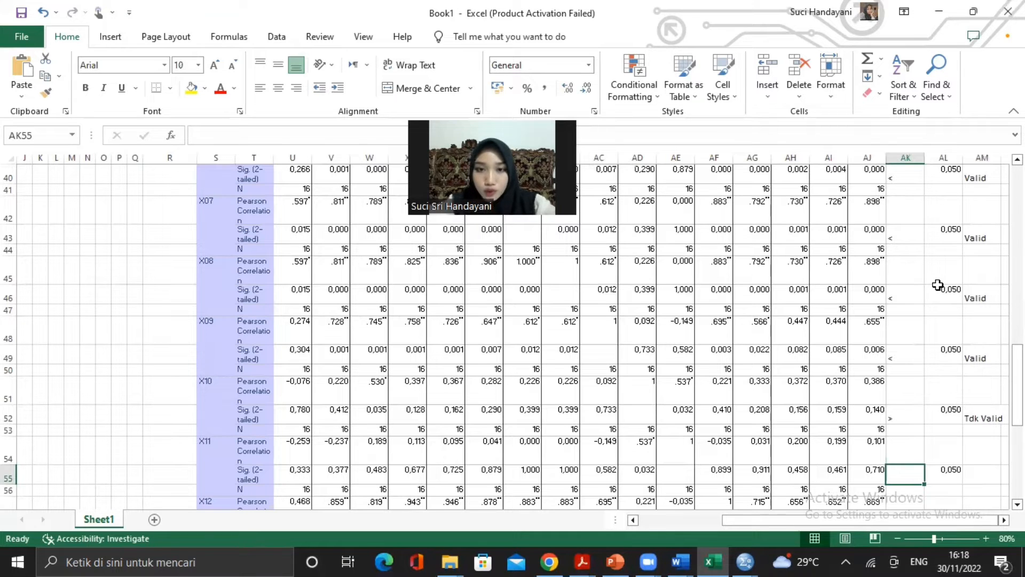
text(>)
key(Right)
key(Right)
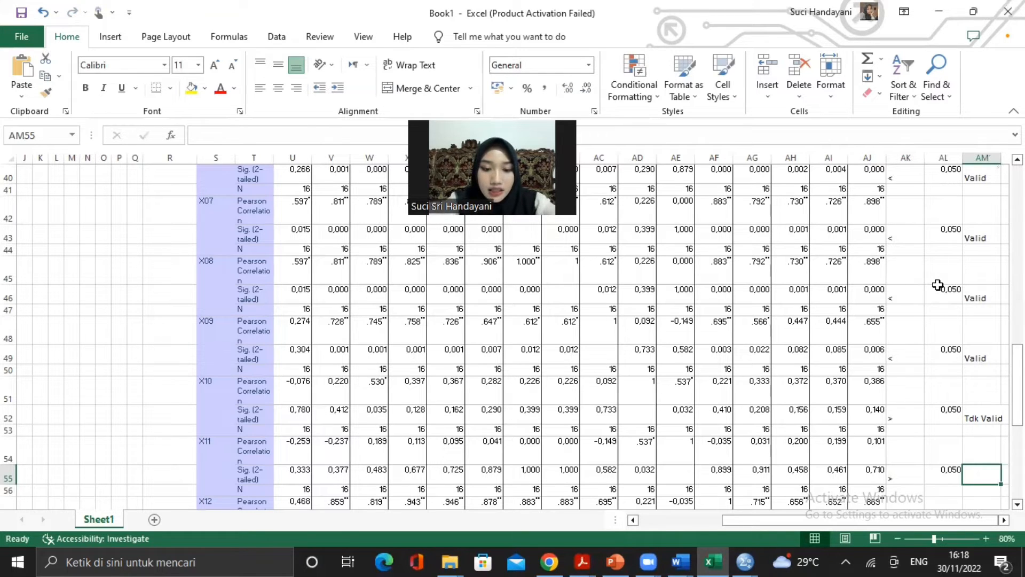
text(Tdk Valid)
key(Return)
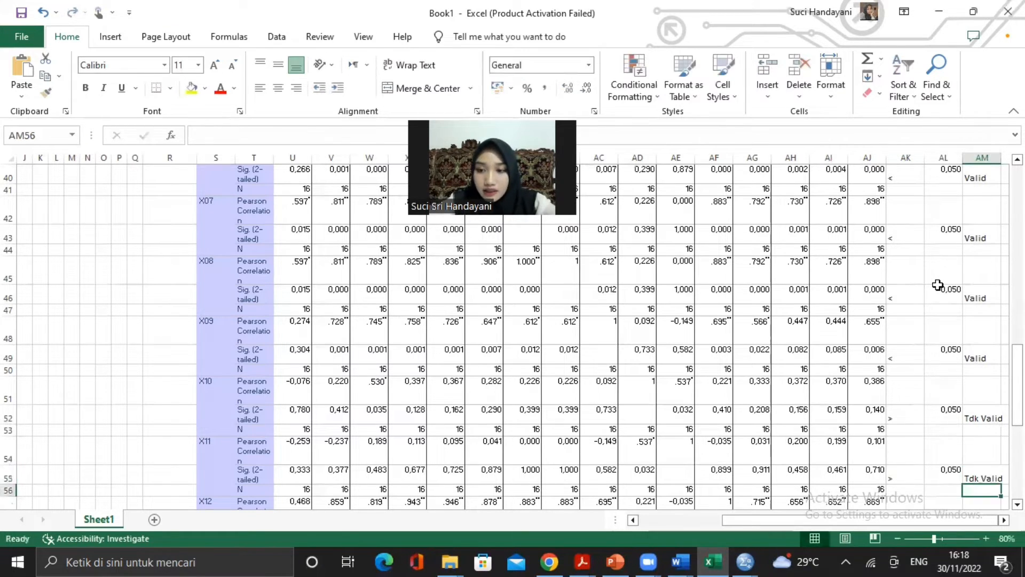
- Enter < in AK58 and Valid in AM58 on the Sig. (2-tailed) row of X12
key(Down)
key(Down)
key(Left)
key(Left)
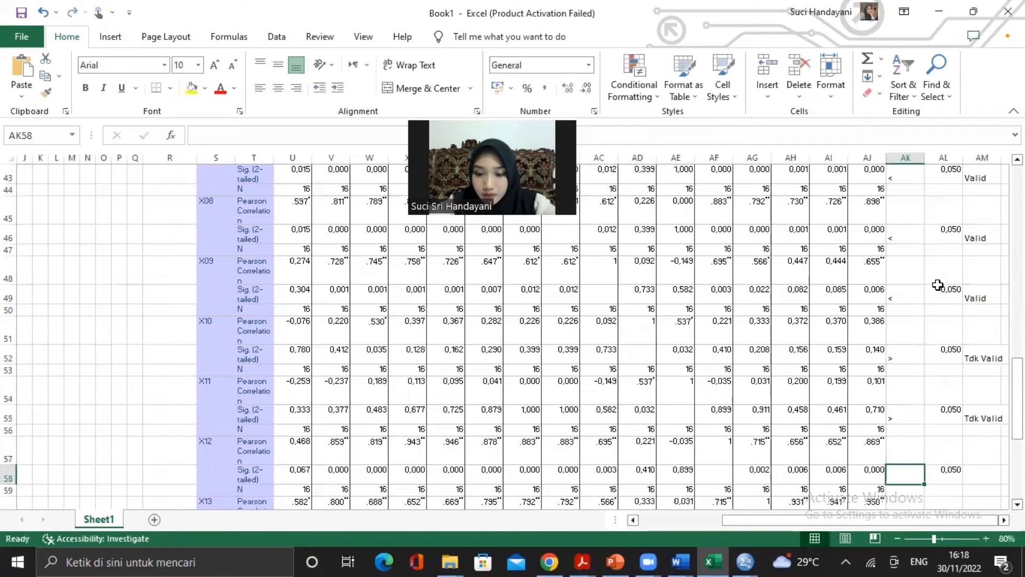
text(<)
key(Right)
key(Right)
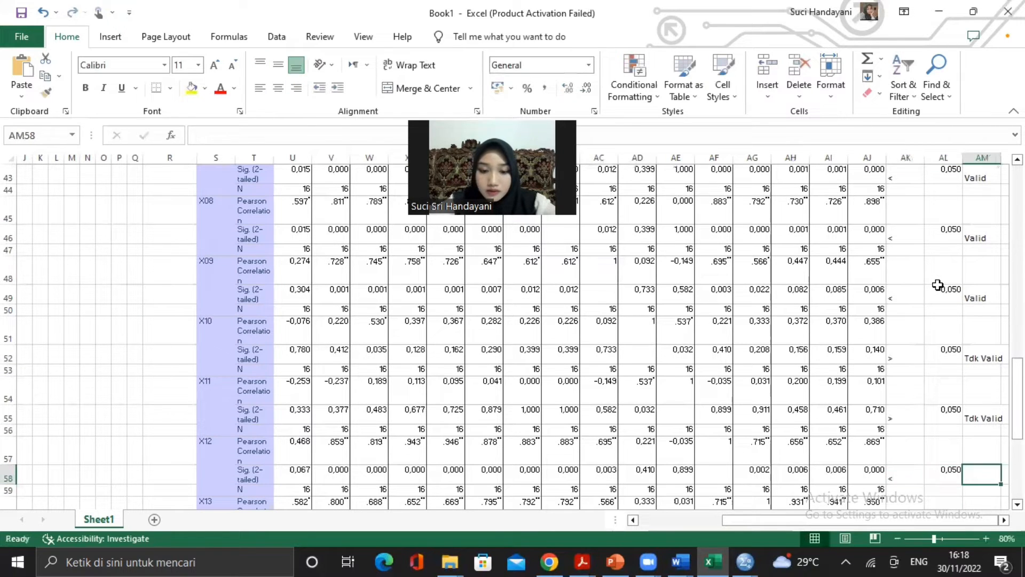
text(Va)
key(Return)
- Enter < in AK61 and Valid in AM61 on the Sig. (2-tailed) row of X13
key(Down)
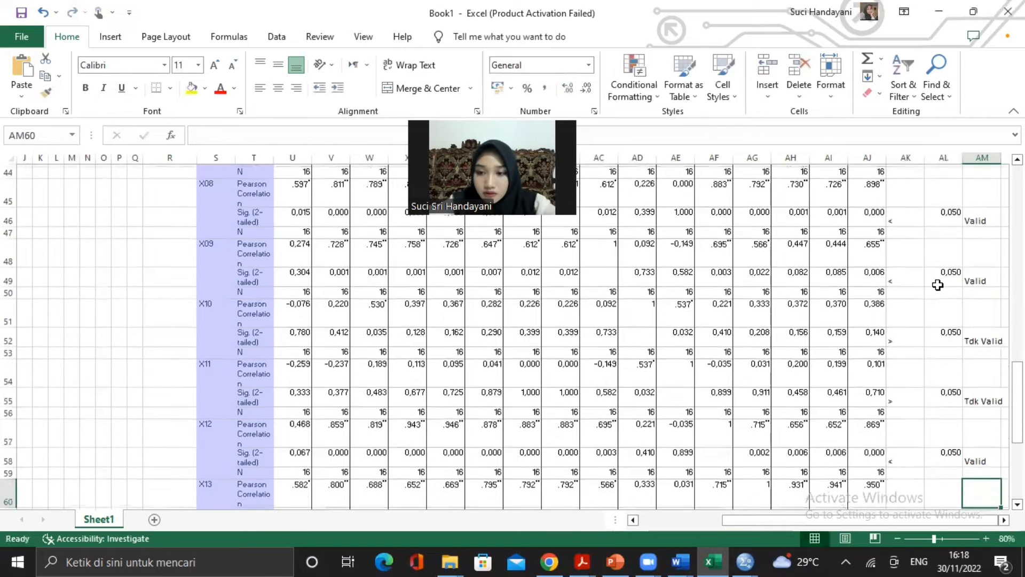
key(Down)
key(Left)
key(Left)
text(<)
key(Right)
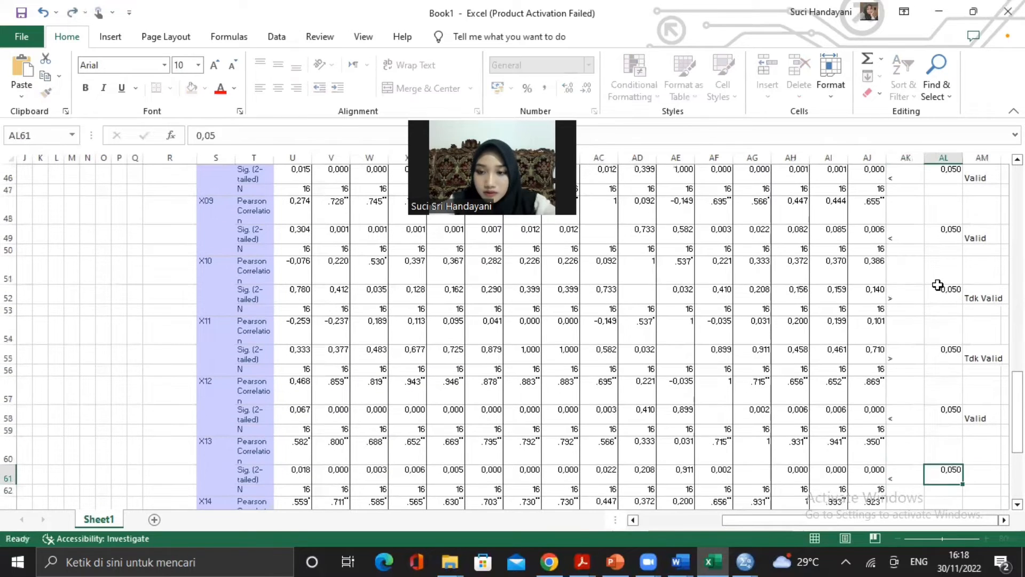
key(Right)
text(V)
key(Return)
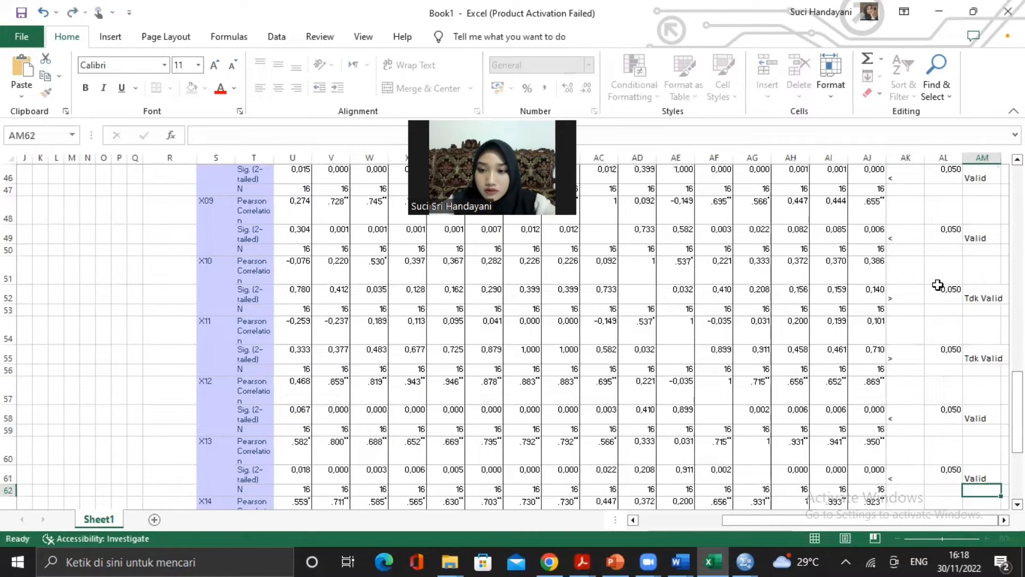
- Enter < in AK64 and Valid in AM64 on the Sig. (2-tailed) row of X14
key(Down)
key(Down)
key(Left)
key(Left)
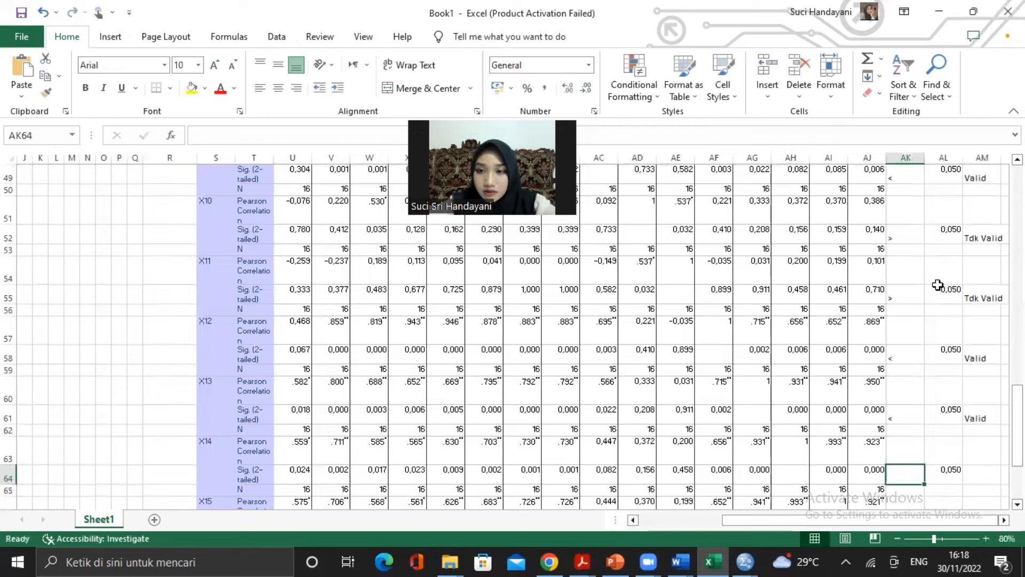
text(<)
key(Right)
key(Right)
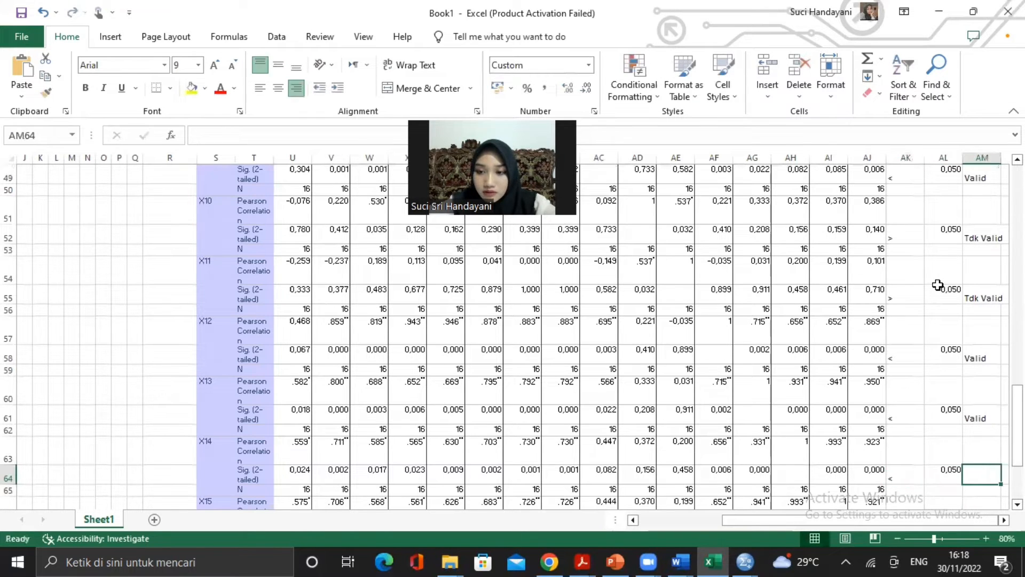
key(F2)
text(Valid)
key(Return)
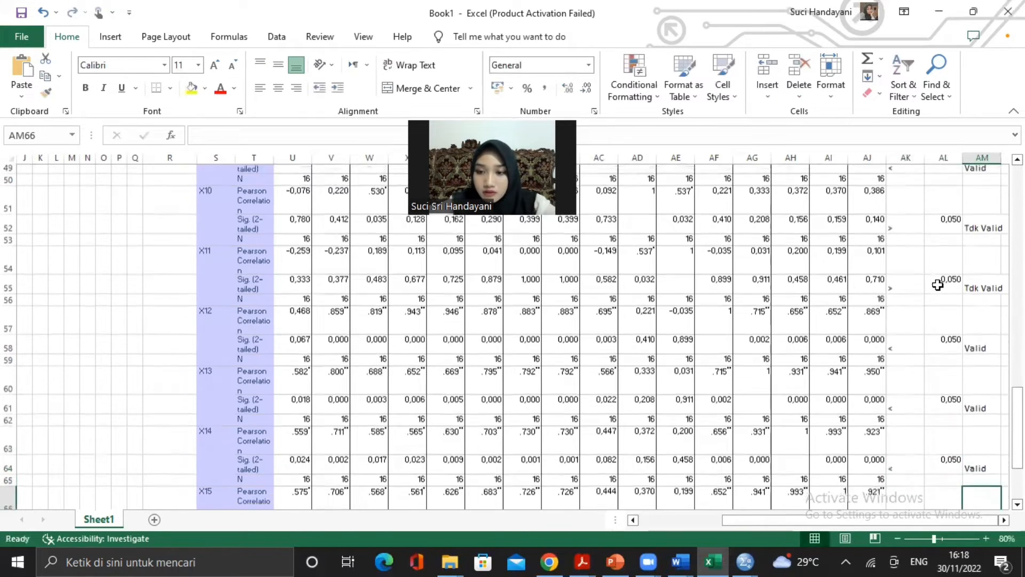
- Enter < in AK67 and Valid in AM67 on the Sig. (2-tailed) row of X15
key(Down)
key(Down)
key(Left)
key(Left)
text(<)
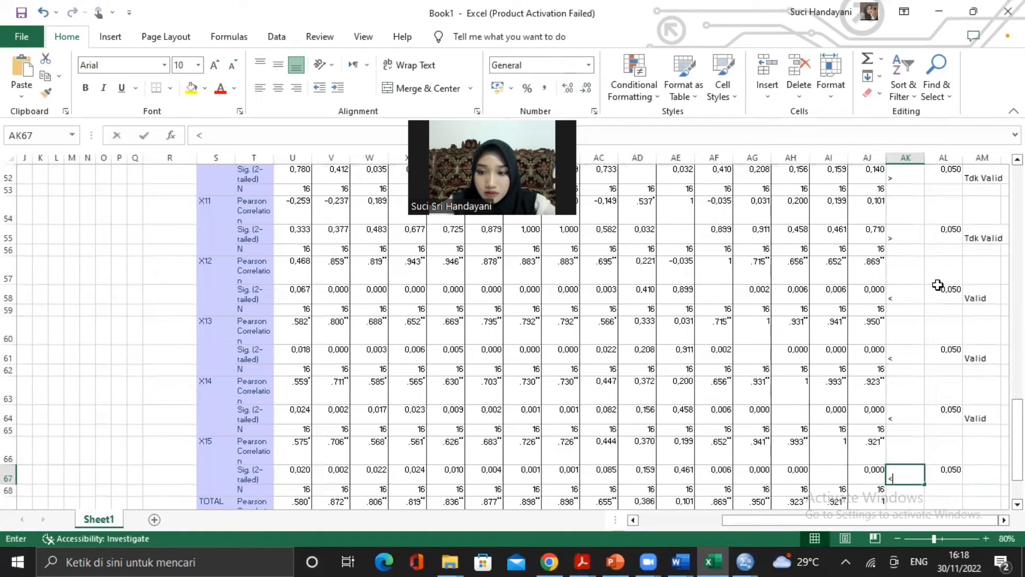
key(Right)
key(Right)
key(F2)
text(V)
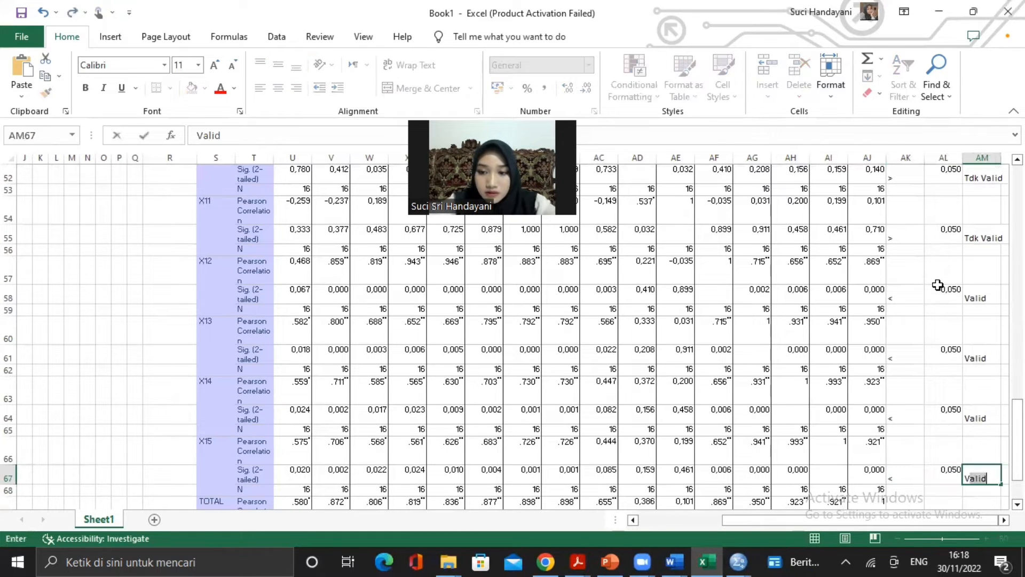
key(Return)
key(Down)
key(Down)
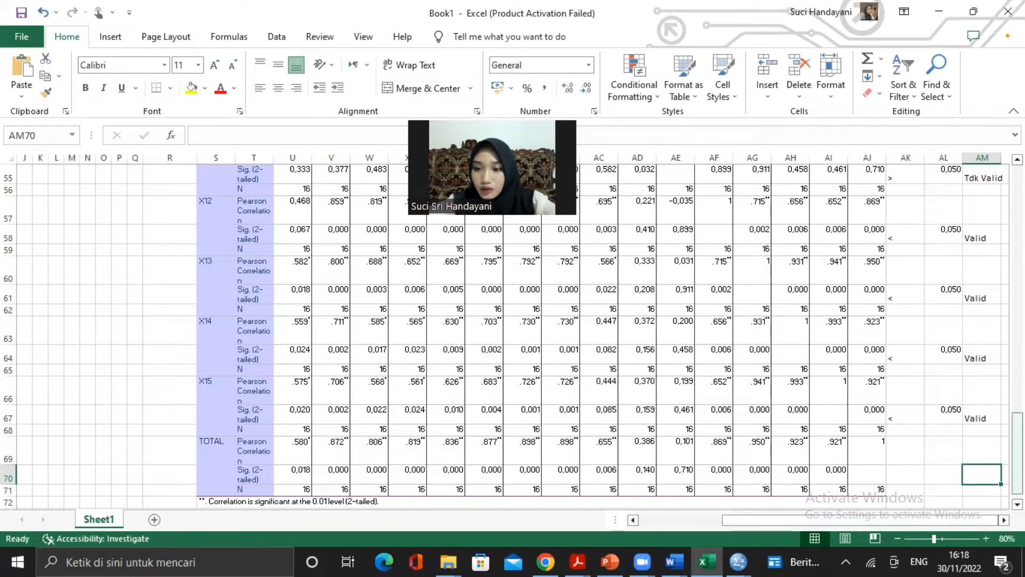
- Fill the Tdk Valid cells AM52 and AM55 for X10 and X11 with yellow
drag(1018, 454, 1017, 406)
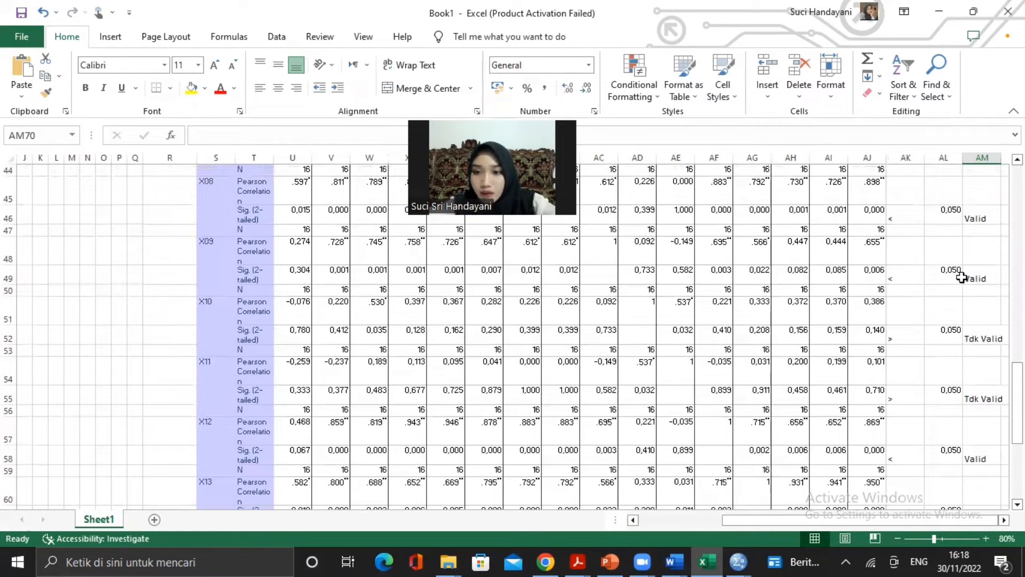
click(974, 330)
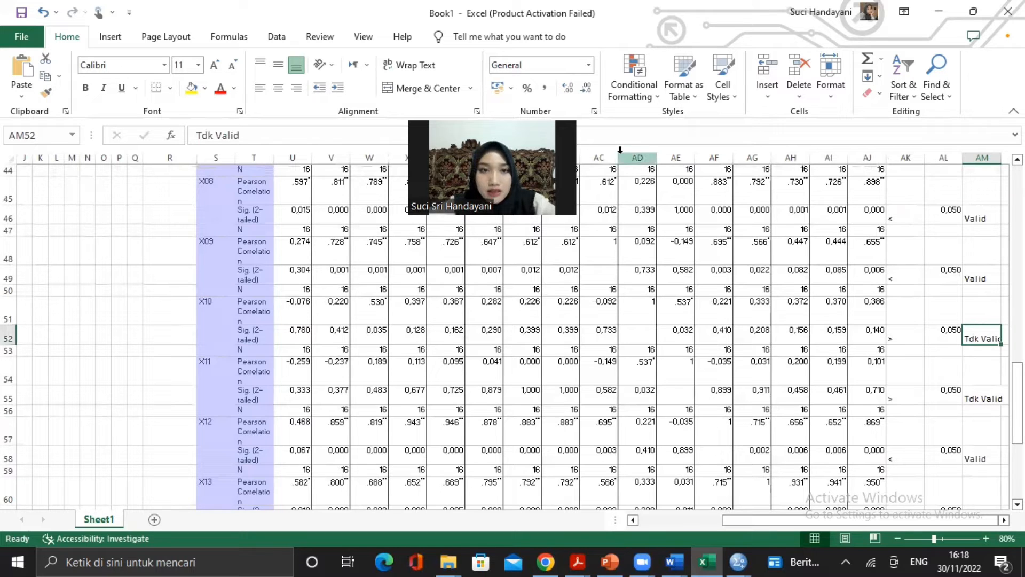
click(192, 88)
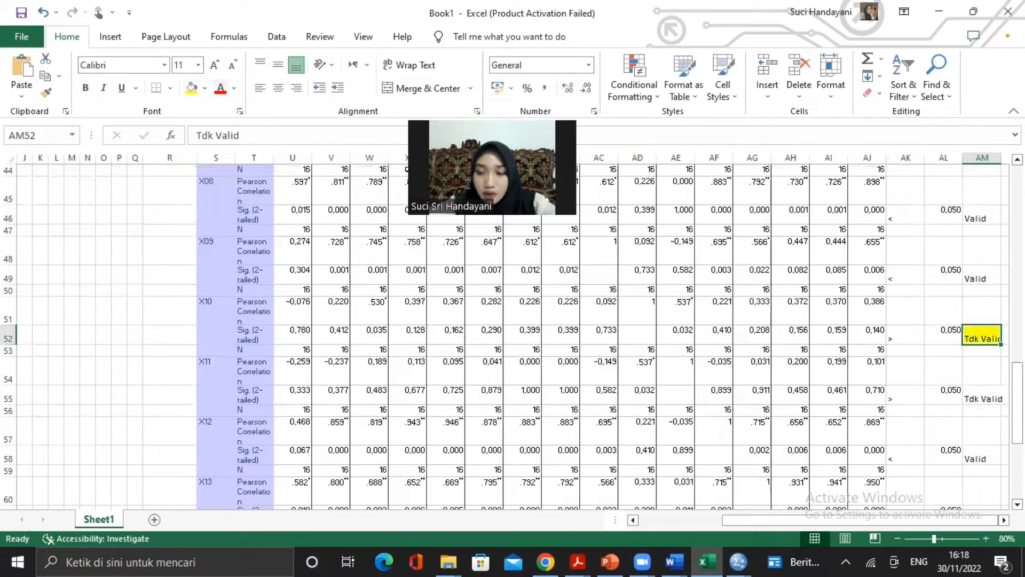
click(977, 400)
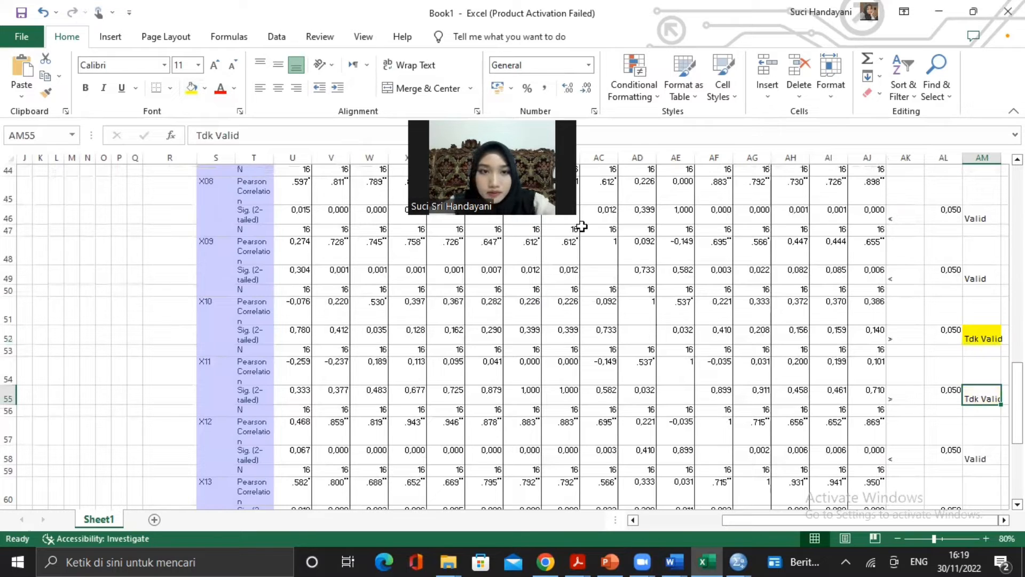
click(188, 86)
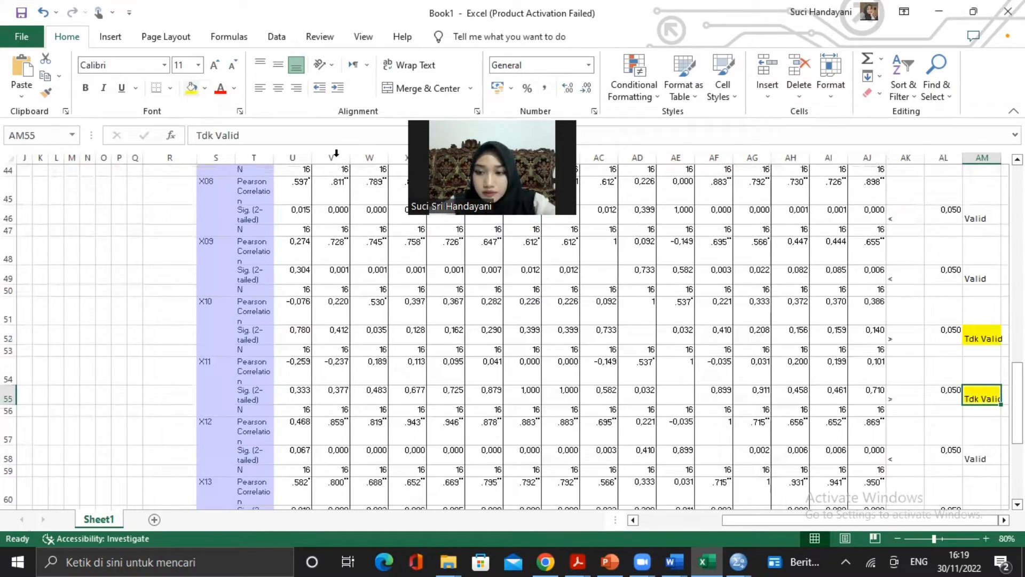
key(Right)
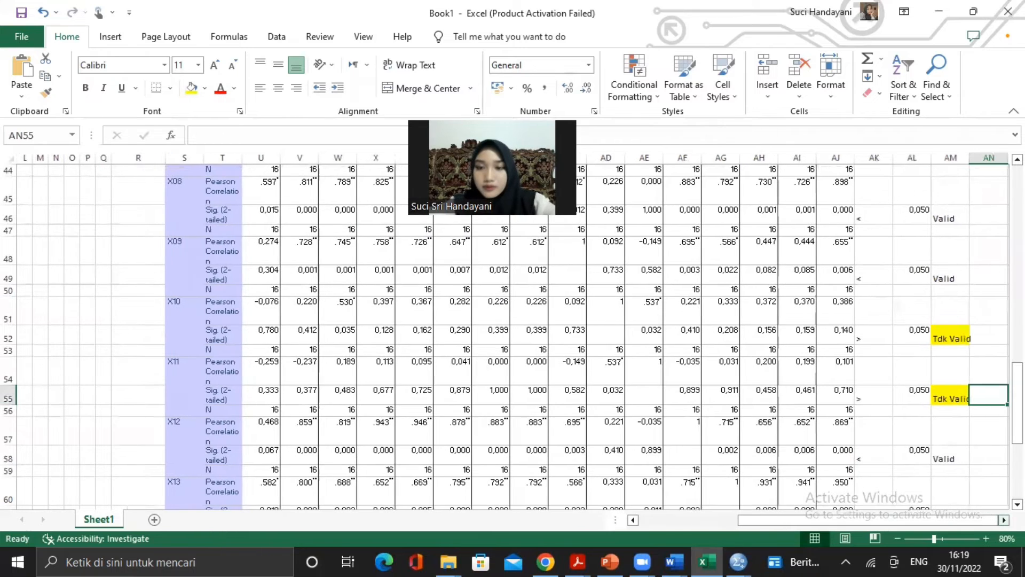
click(999, 425)
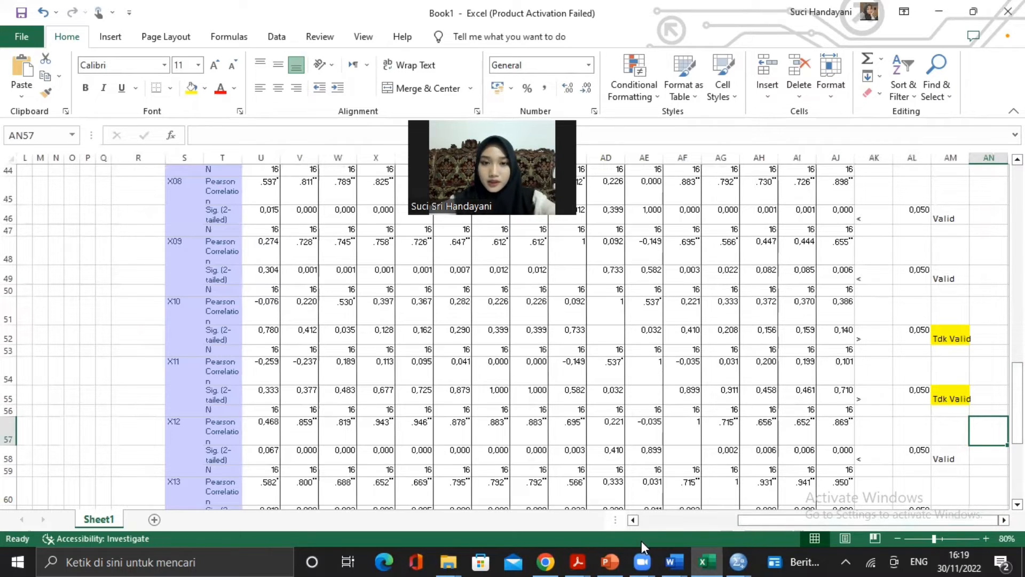
- Switch to Document1 in Word and enlarge the thesis validity table on page 9 to 160%
mouse_move(691, 553)
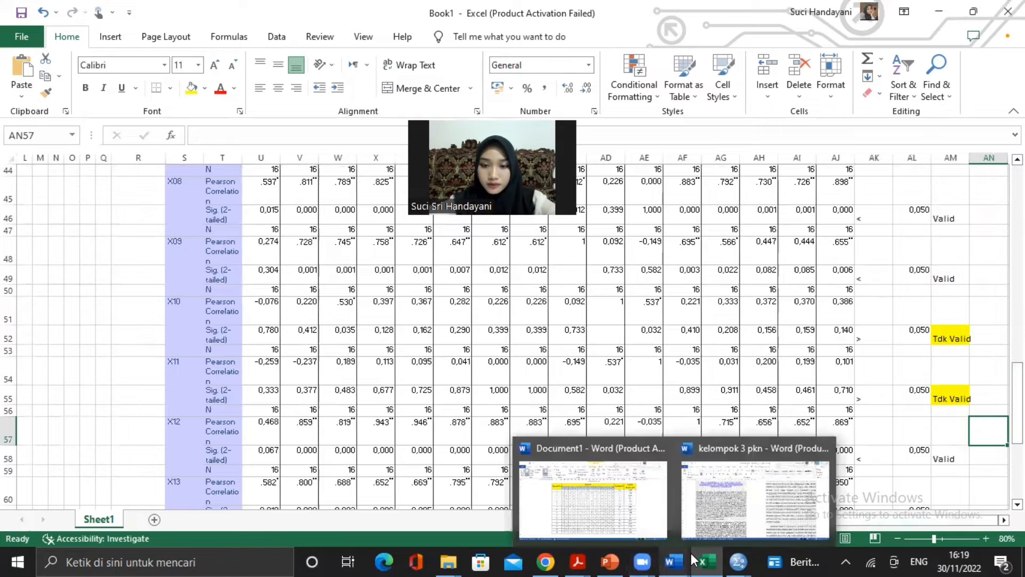
click(647, 530)
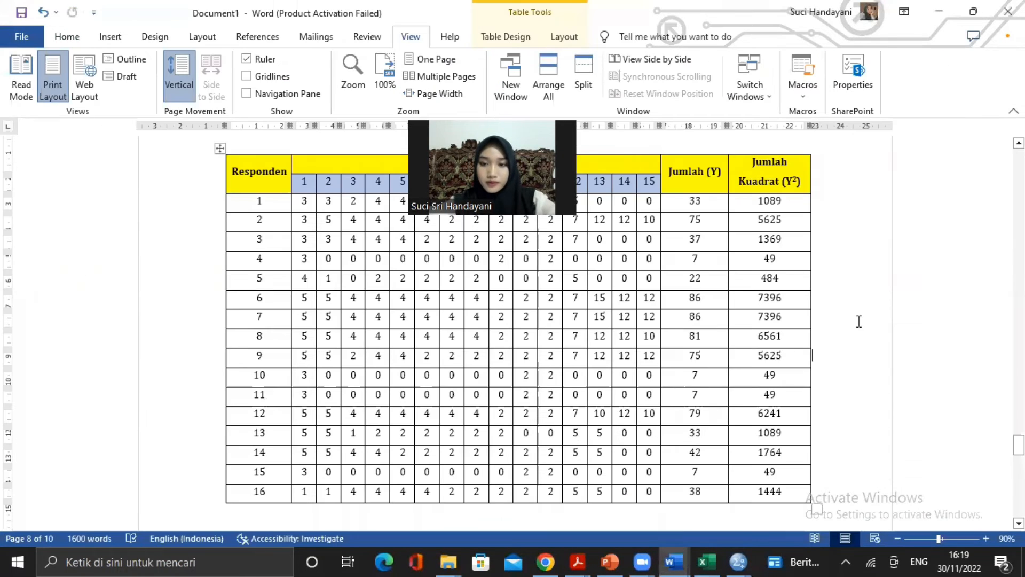
key(Down)
key(Down)
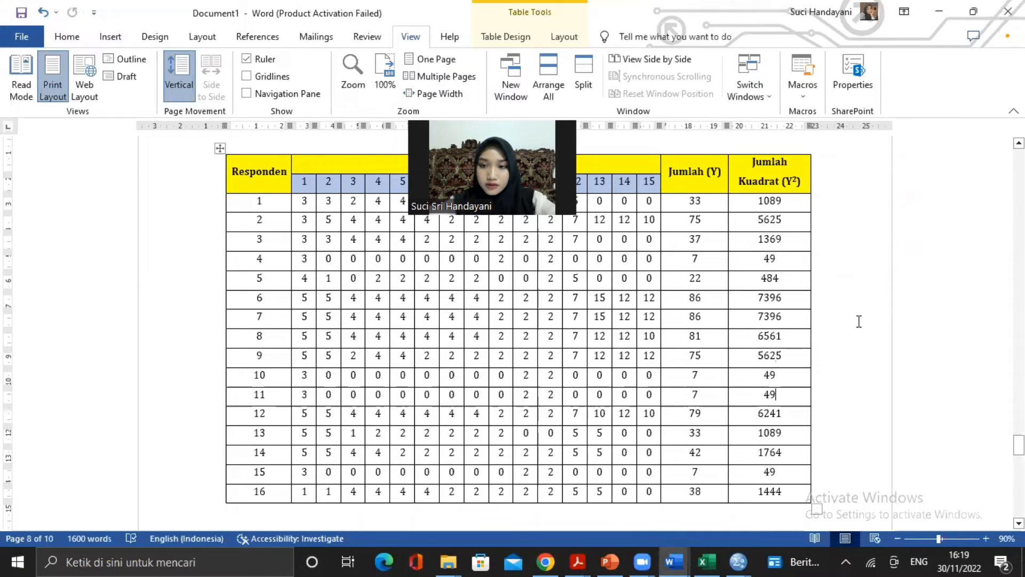
click(1019, 444)
drag(1019, 444, 1019, 479)
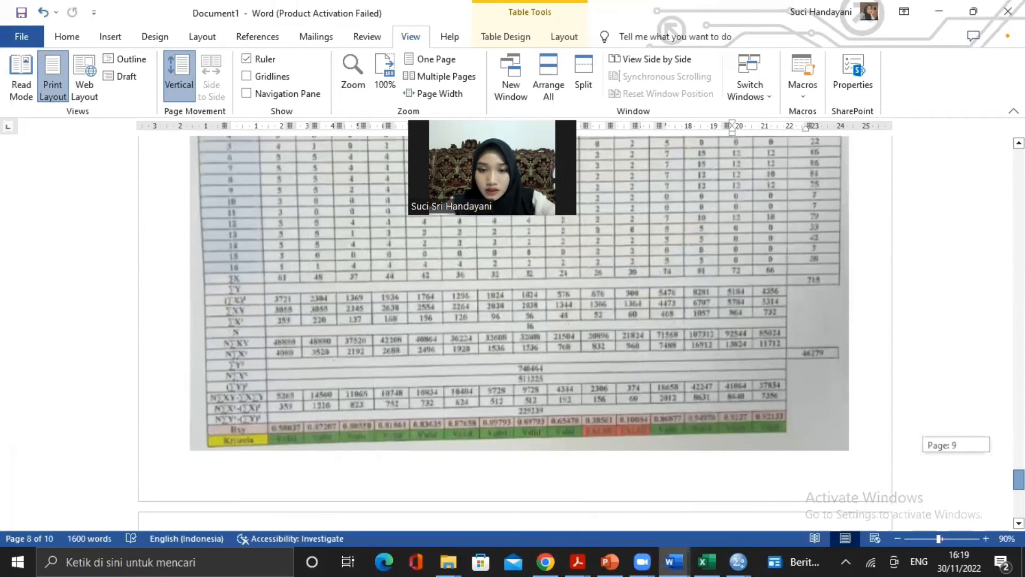
click(985, 538)
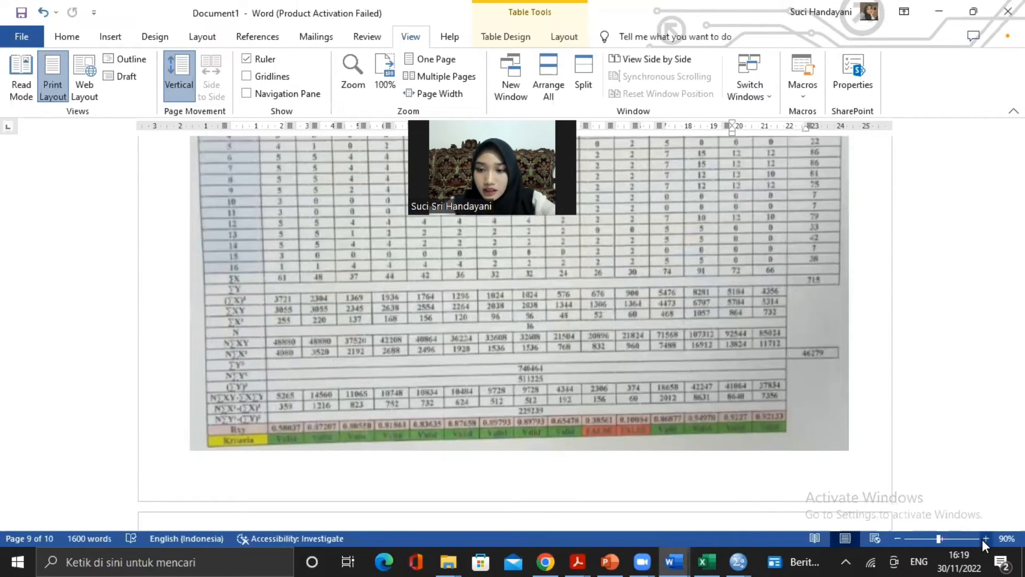
click(986, 538)
click(986, 538)
click(985, 539)
click(985, 538)
click(985, 539)
click(985, 538)
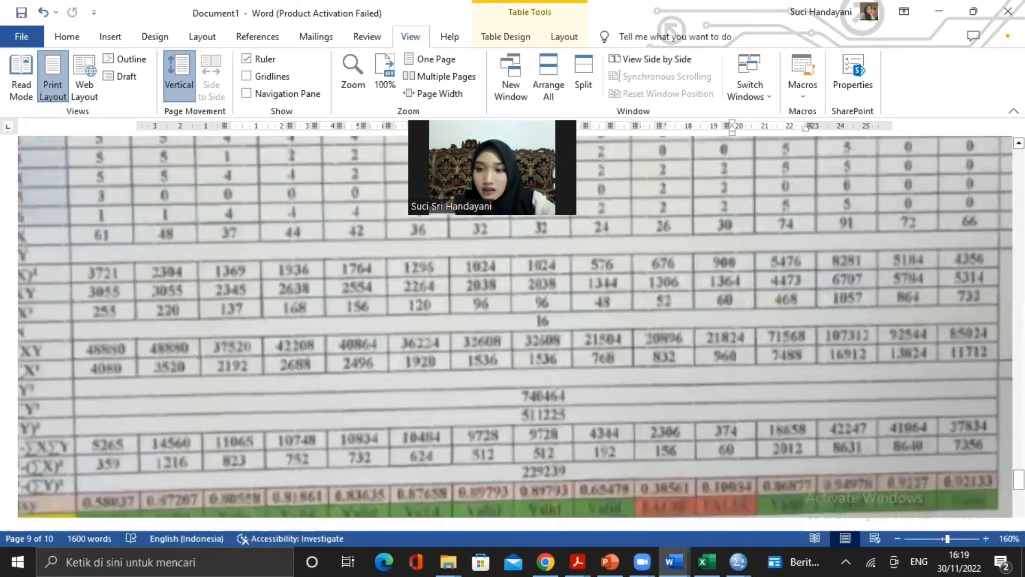
- Examine the Tabel Validitas Tes under Hasil Analisis Skripsi, from the respondents' item scores down to the Rxy and Kriteria rows
drag(1019, 465, 1019, 434)
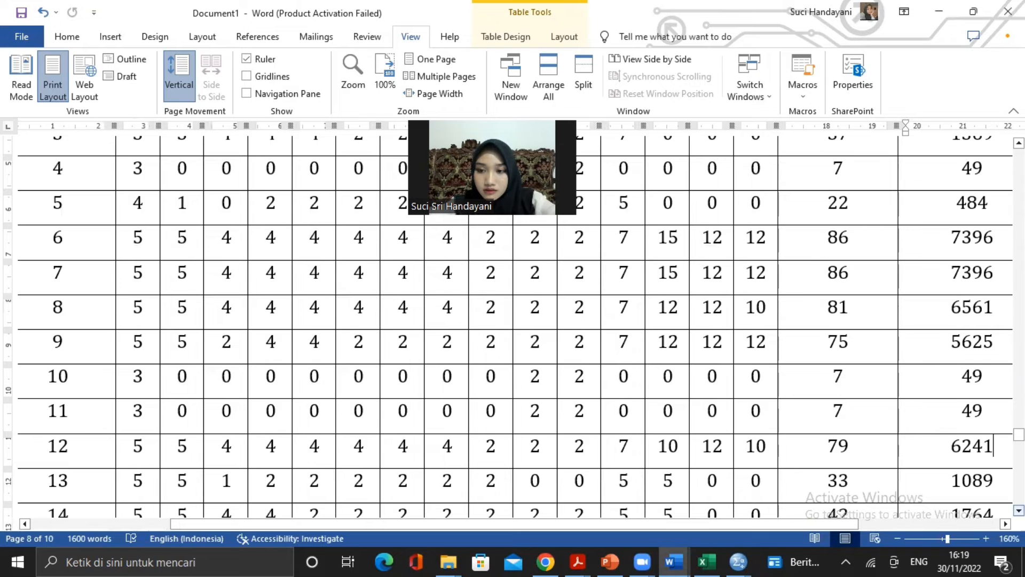
scroll(513, 332, down, 2)
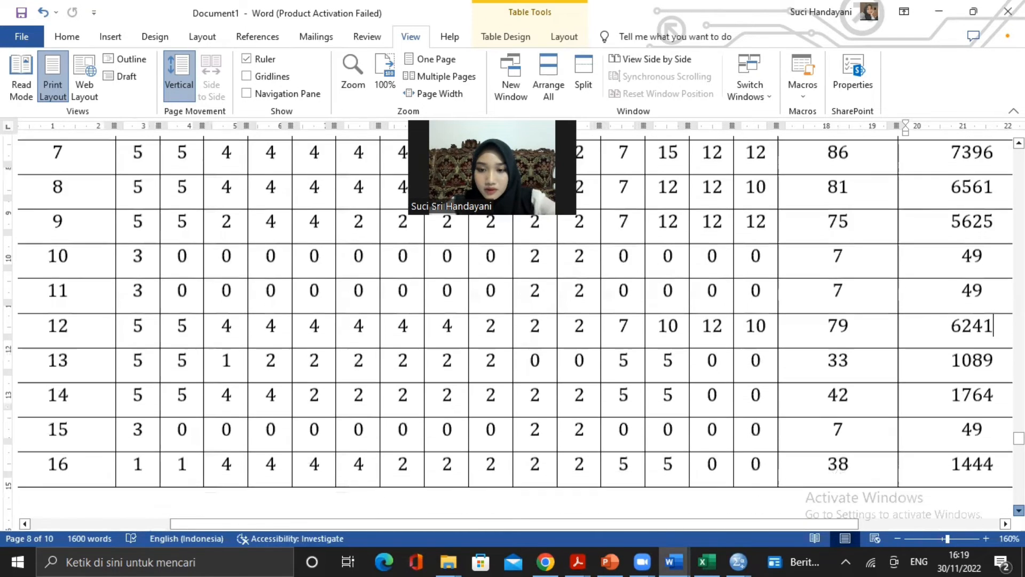
scroll(513, 321, down, 5)
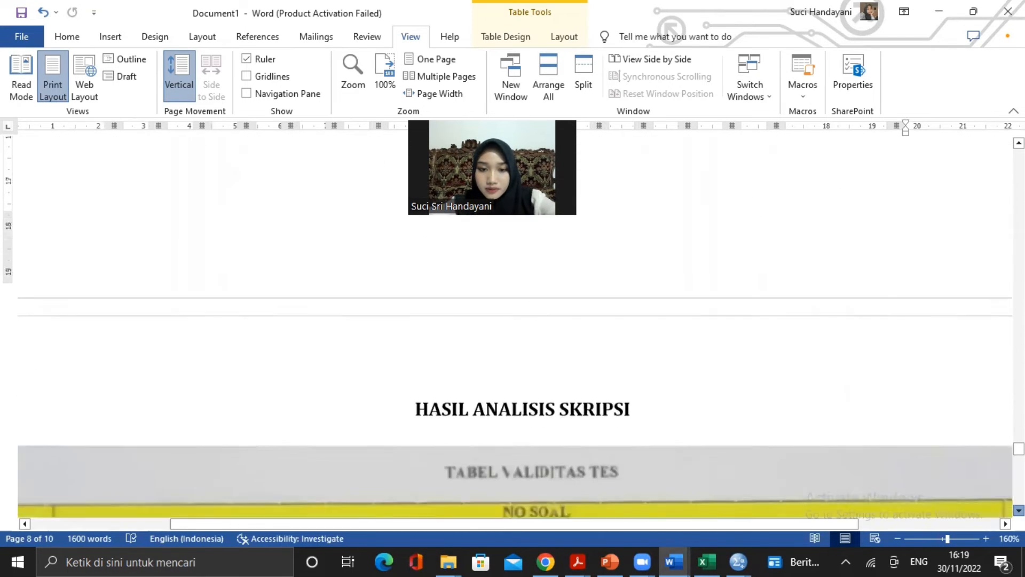
scroll(513, 320, down, 4)
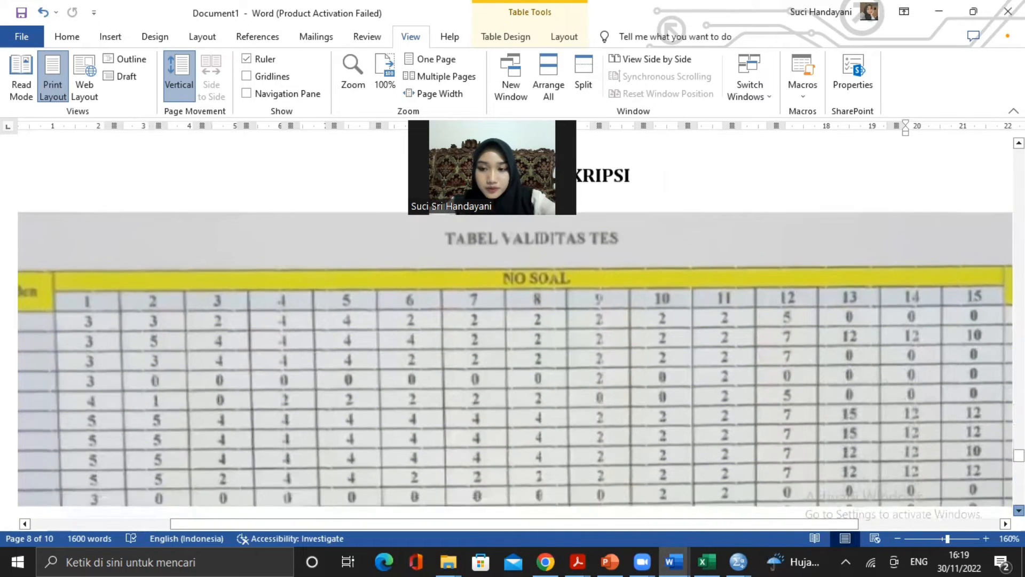
scroll(513, 321, down, 1)
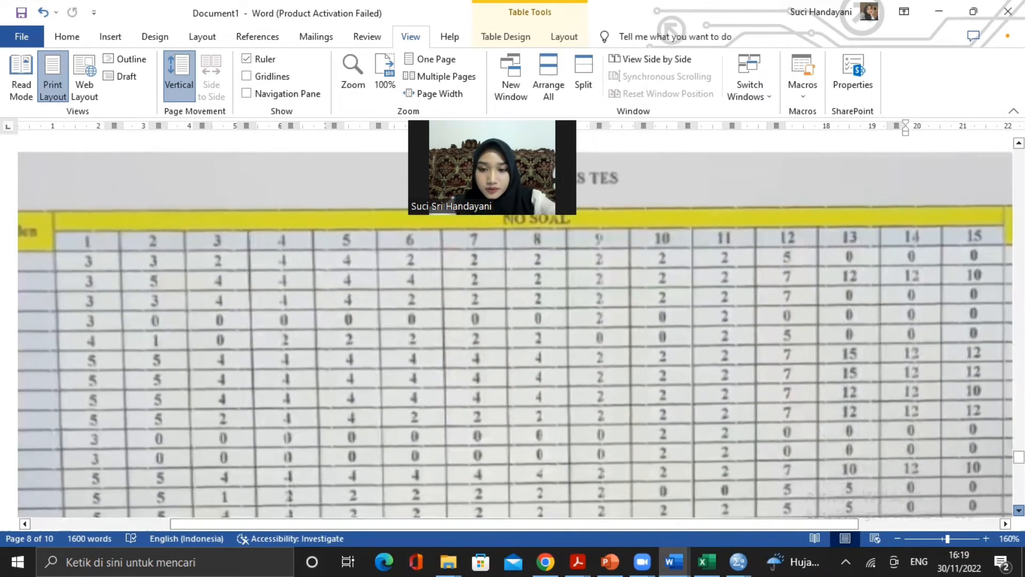
scroll(512, 320, down, 2)
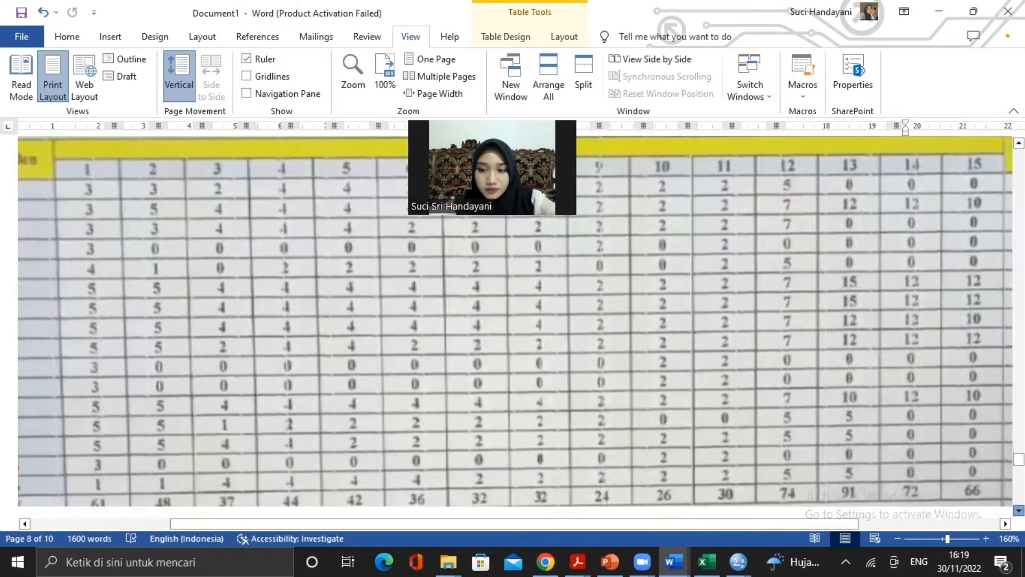
scroll(513, 320, down, 2)
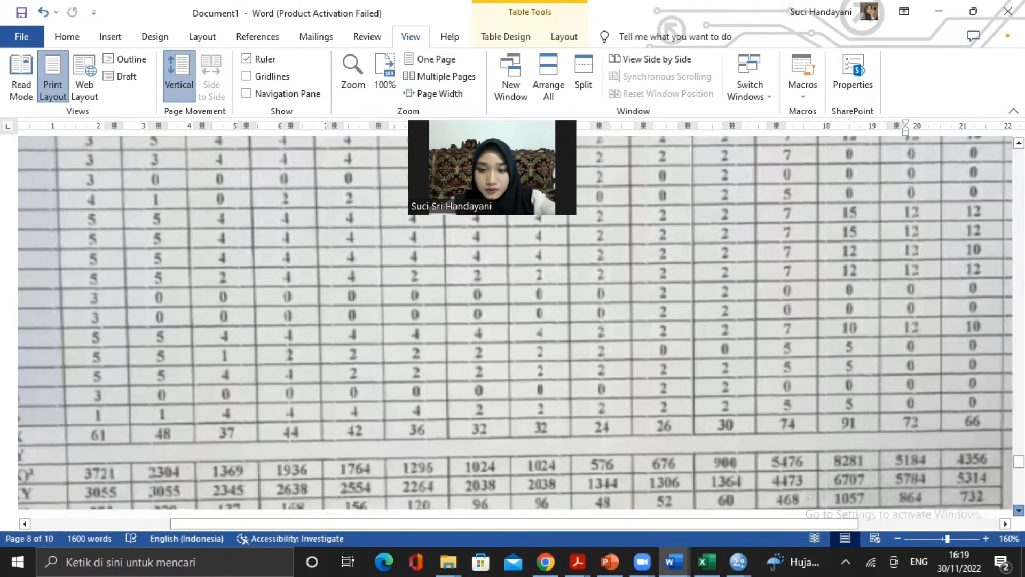
scroll(513, 320, down, 2)
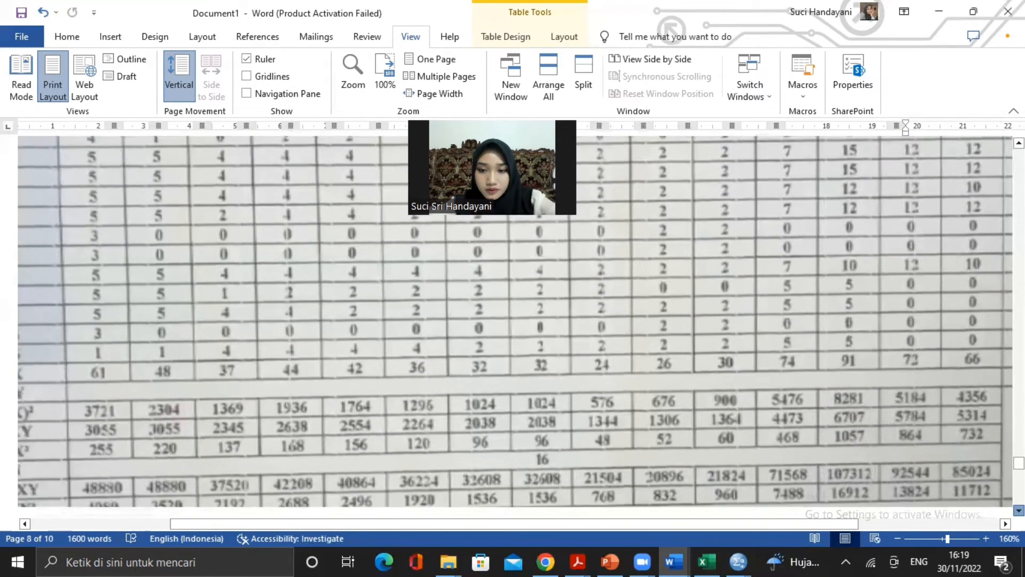
scroll(513, 321, down, 1)
scroll(512, 320, down, 2)
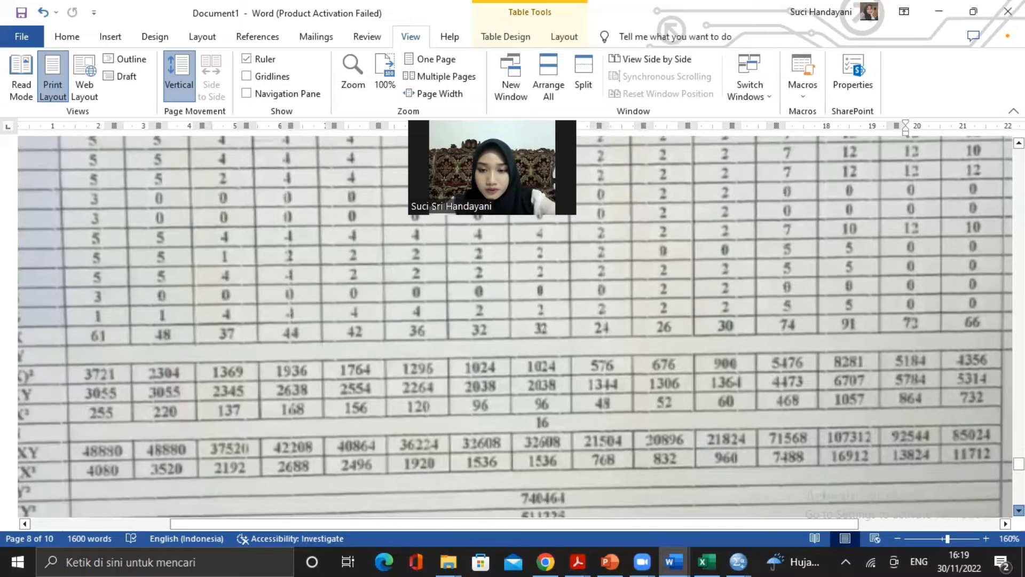
scroll(513, 321, down, 2)
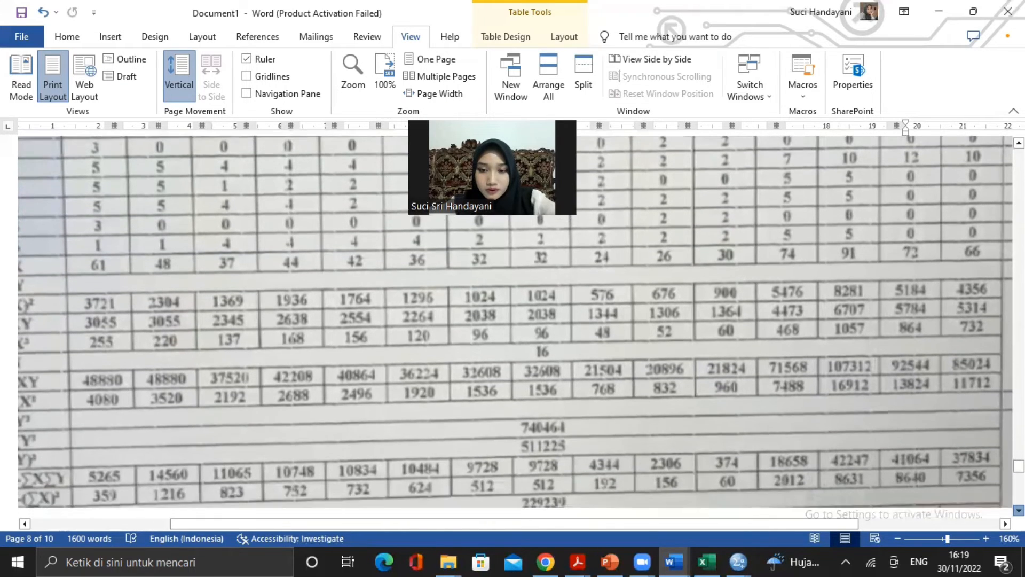
scroll(513, 321, down, 1)
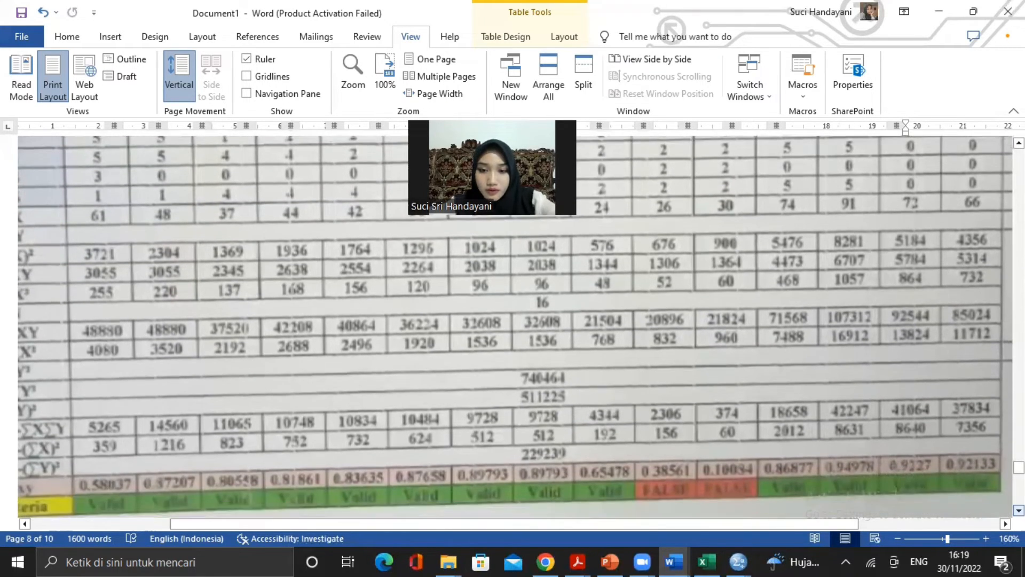
click(898, 539)
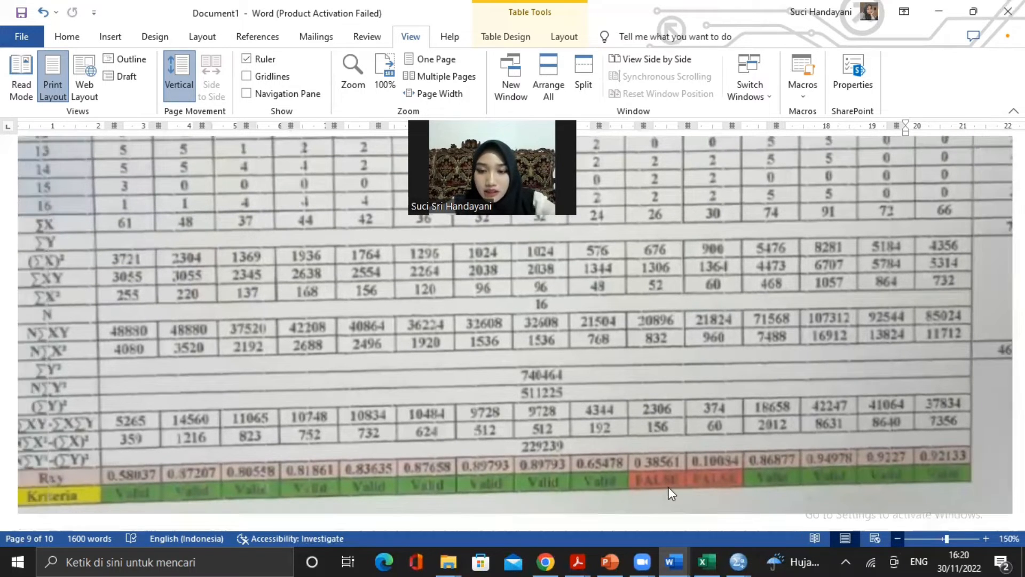
- Review the whole width of the thesis validity table at 130% zoom, from its header to the Kriteria row
scroll(454, 486, up, 10)
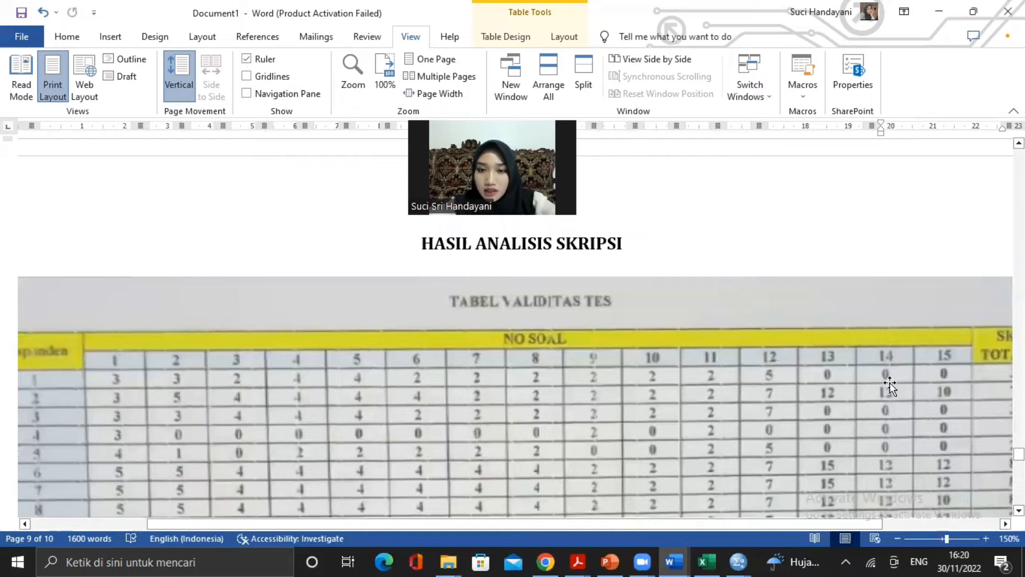
click(901, 539)
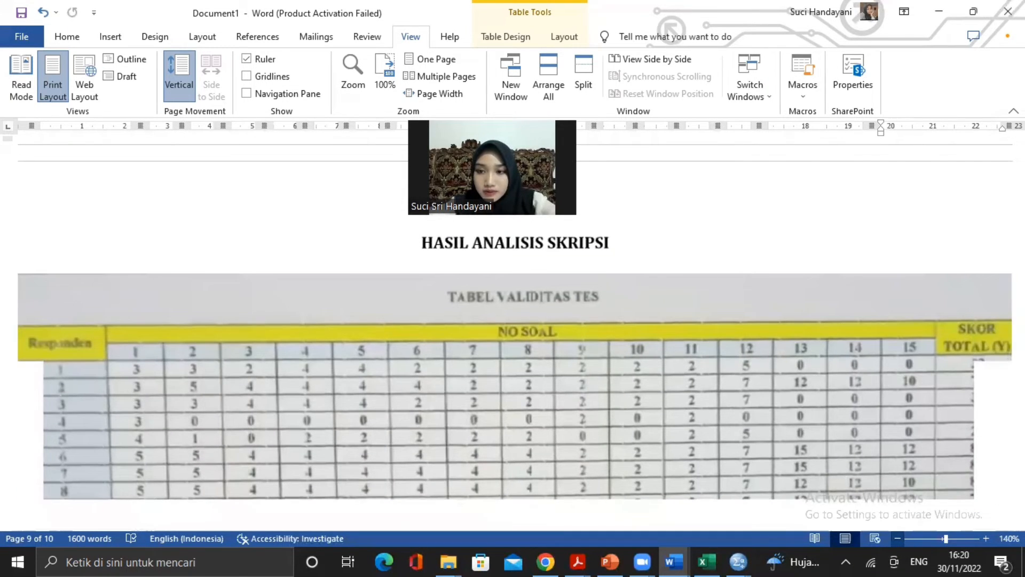
click(900, 539)
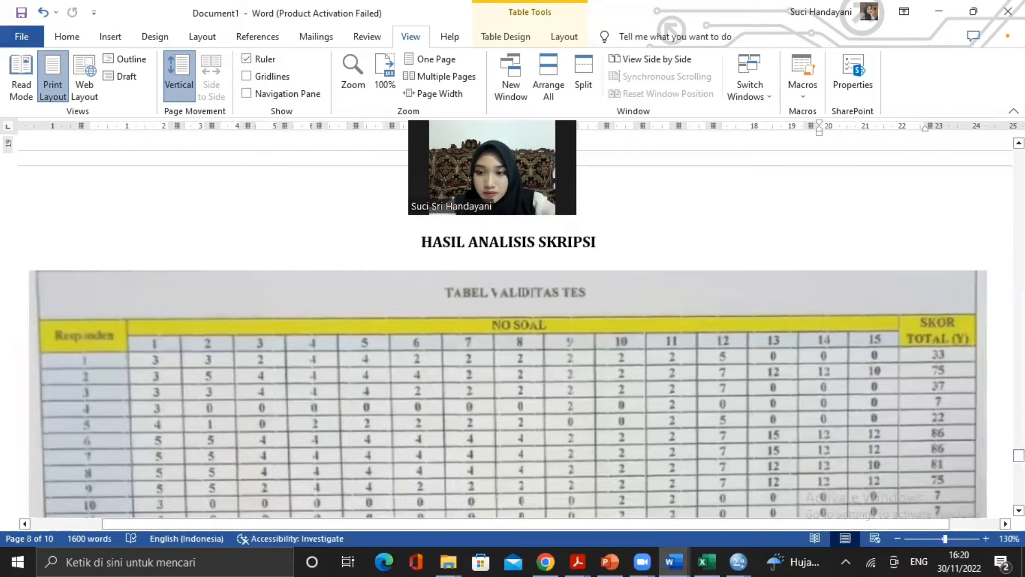
drag(1019, 456, 1019, 468)
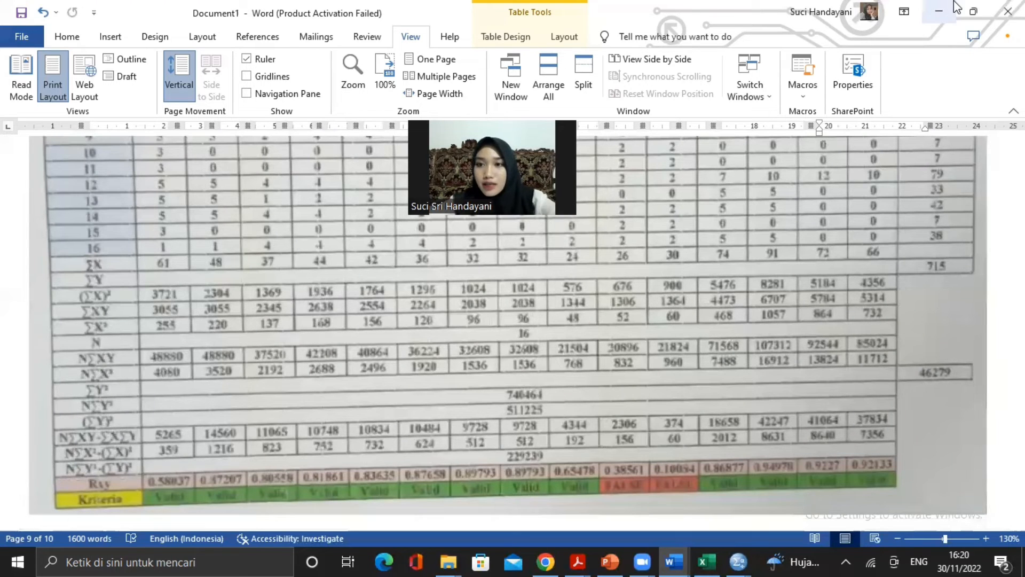
- Return to Book1 in Excel and review the validity labels from X09 through the TOTAL row
click(943, 13)
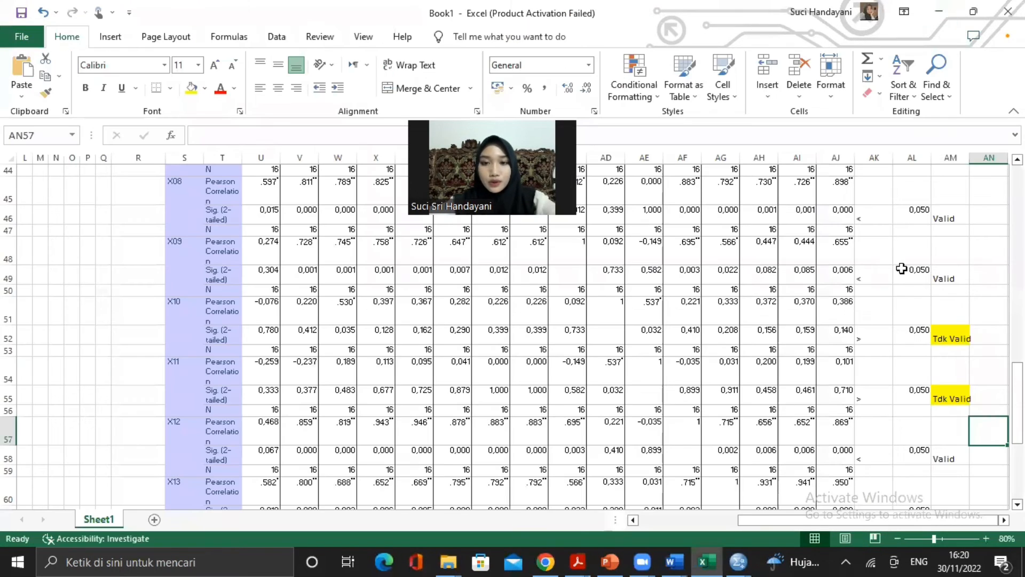
scroll(588, 331, down, 1)
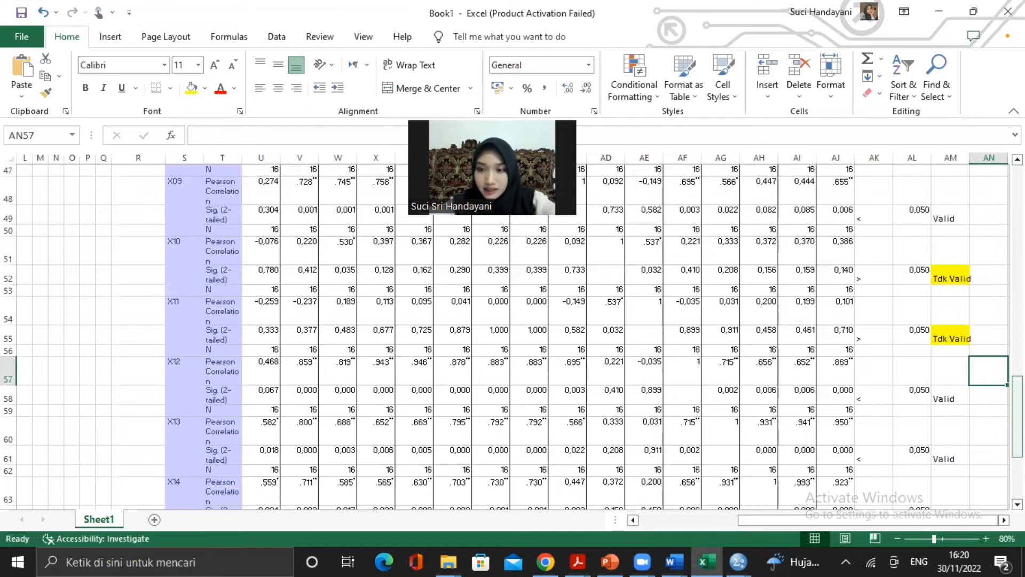
drag(1017, 408, 1018, 449)
- Switch to the Untitled1 dataset in SPSS and open the Reliability Analysis setup
mouse_move(739, 561)
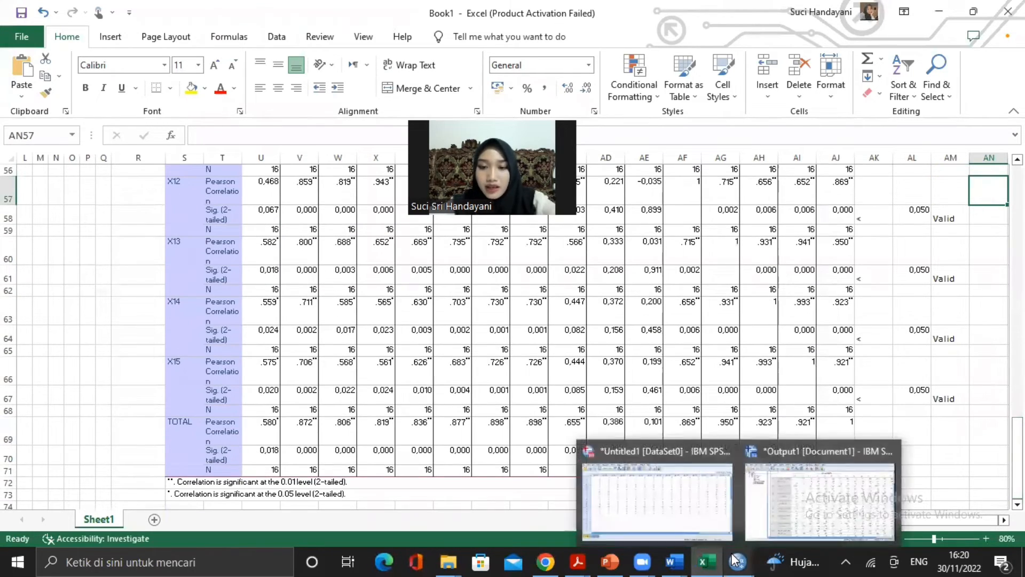
click(690, 498)
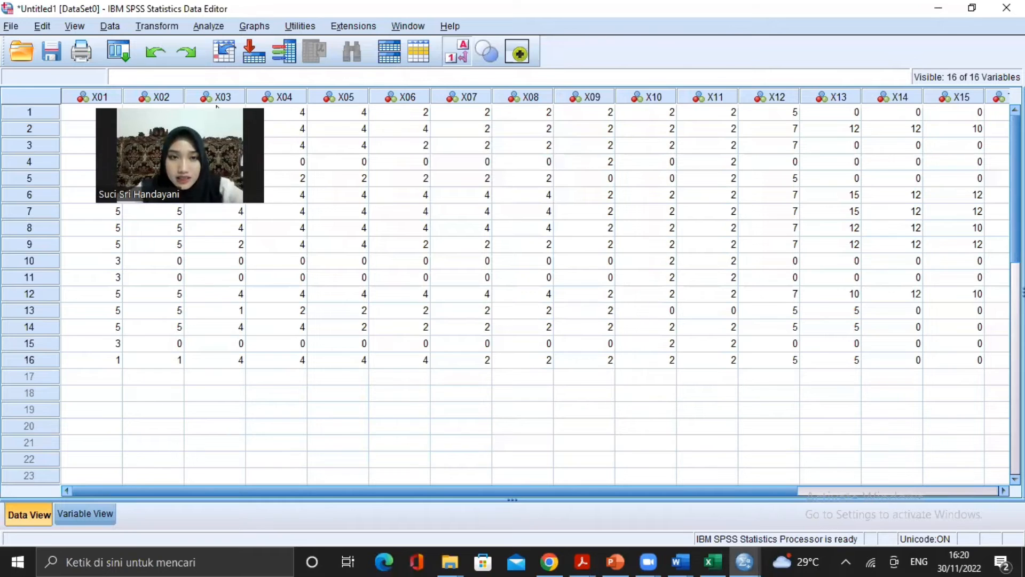
click(217, 30)
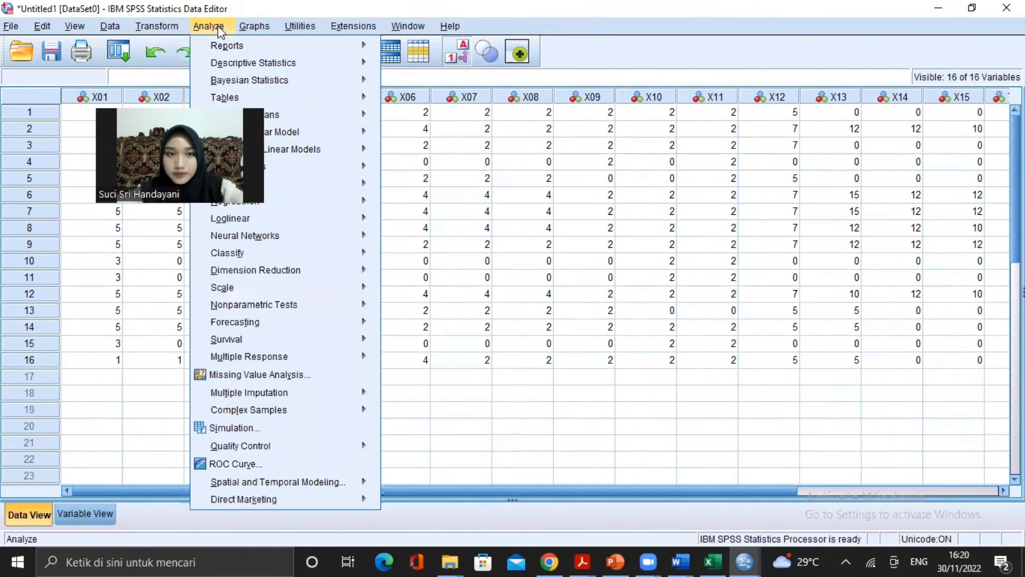
mouse_move(202, 109)
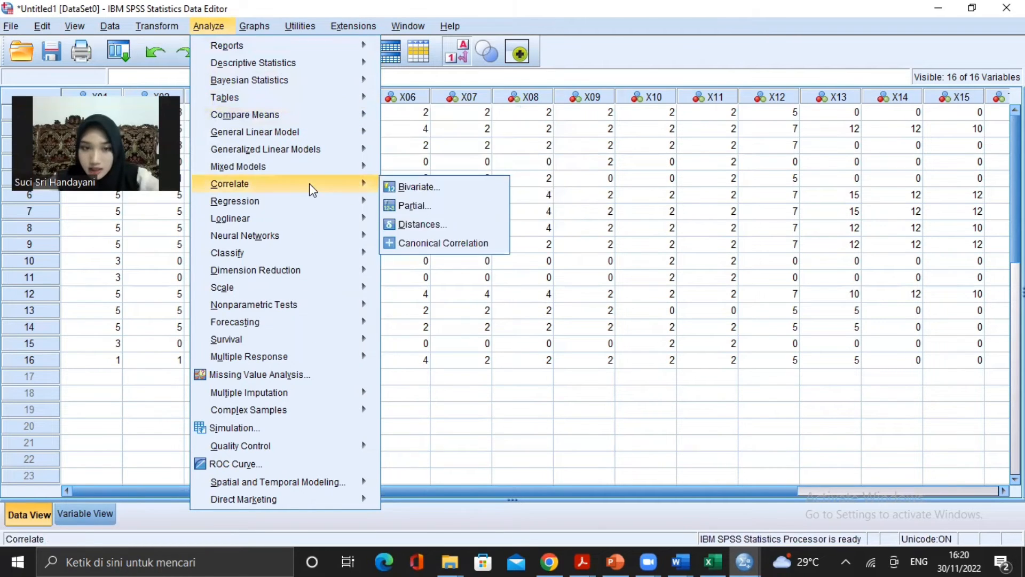
mouse_move(308, 254)
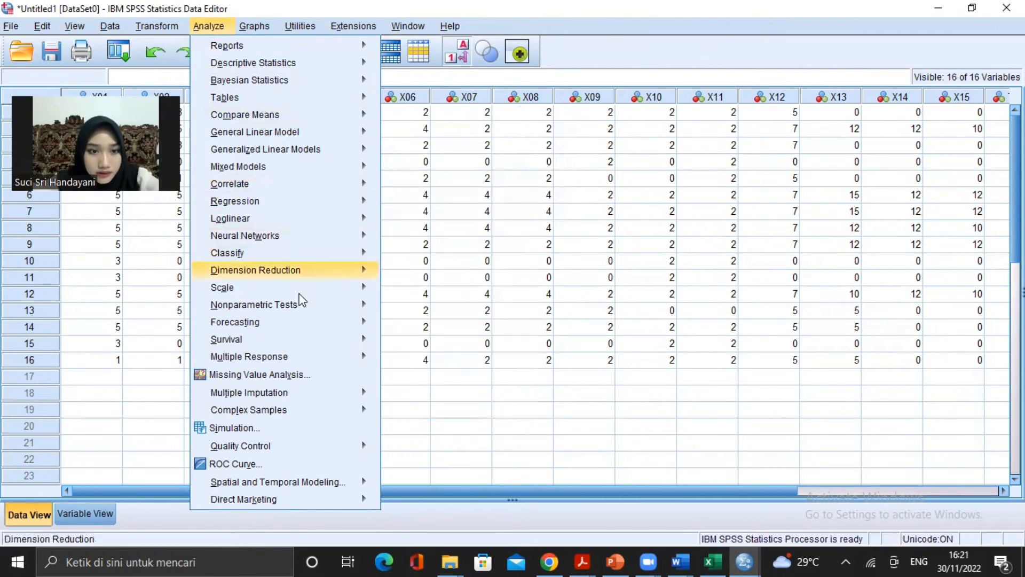
mouse_move(296, 289)
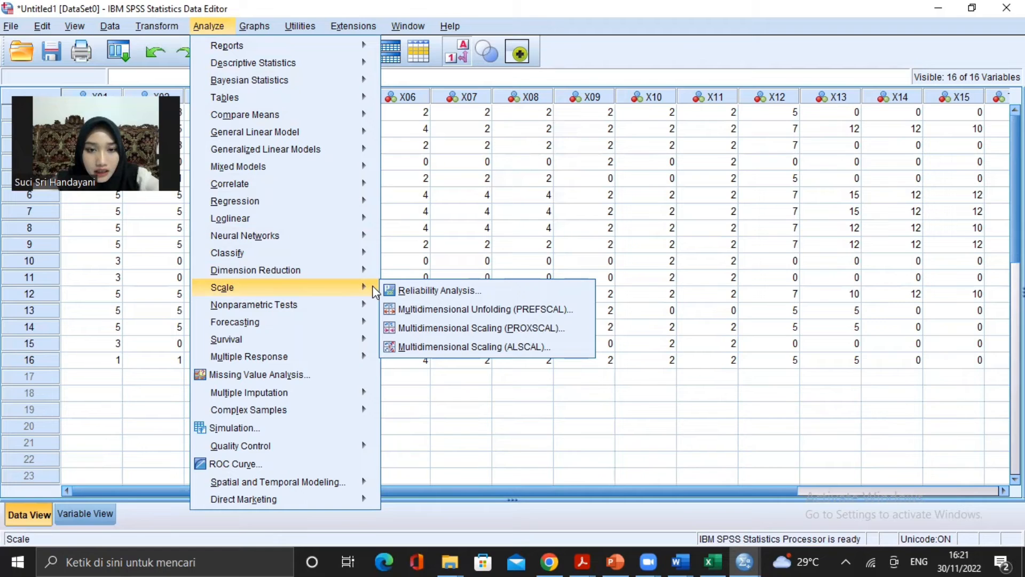
click(412, 292)
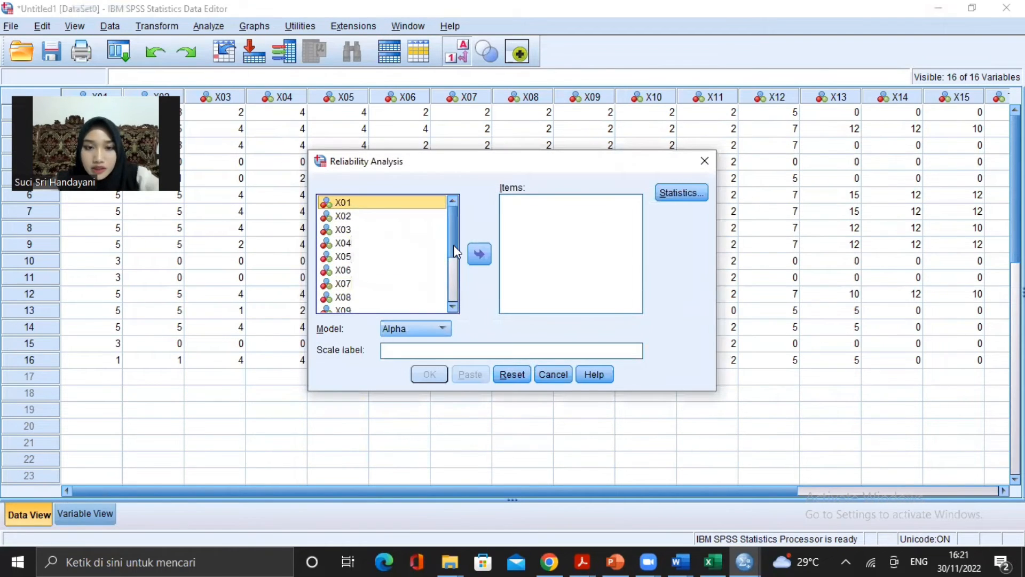
- Add X01 through X15 as the reliability items, leaving TOTAL out of the analysis
mouse_move(454, 244)
mouse_down()
mouse_move(453, 304)
mouse_move(452, 244)
mouse_up()
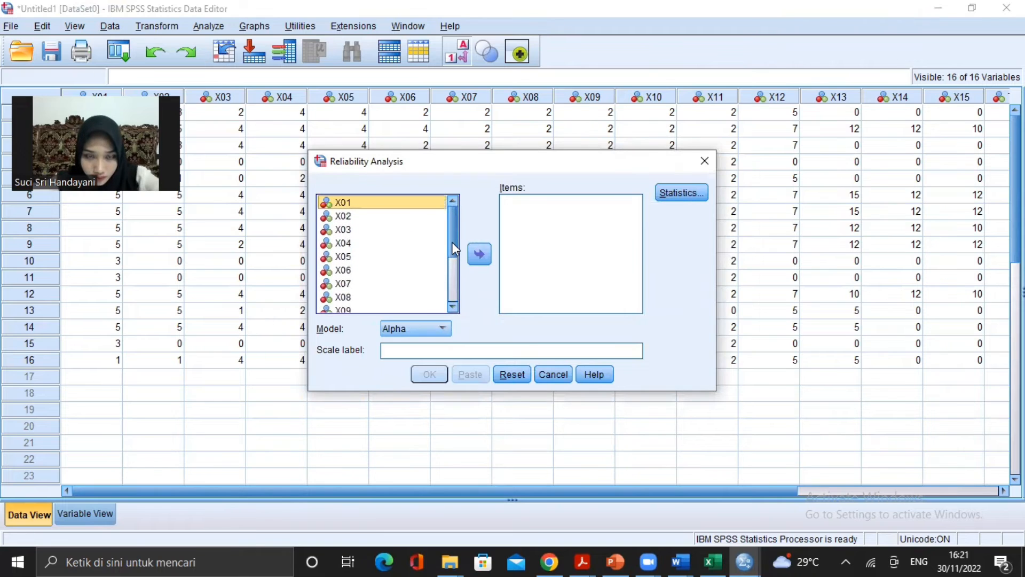
click(357, 206)
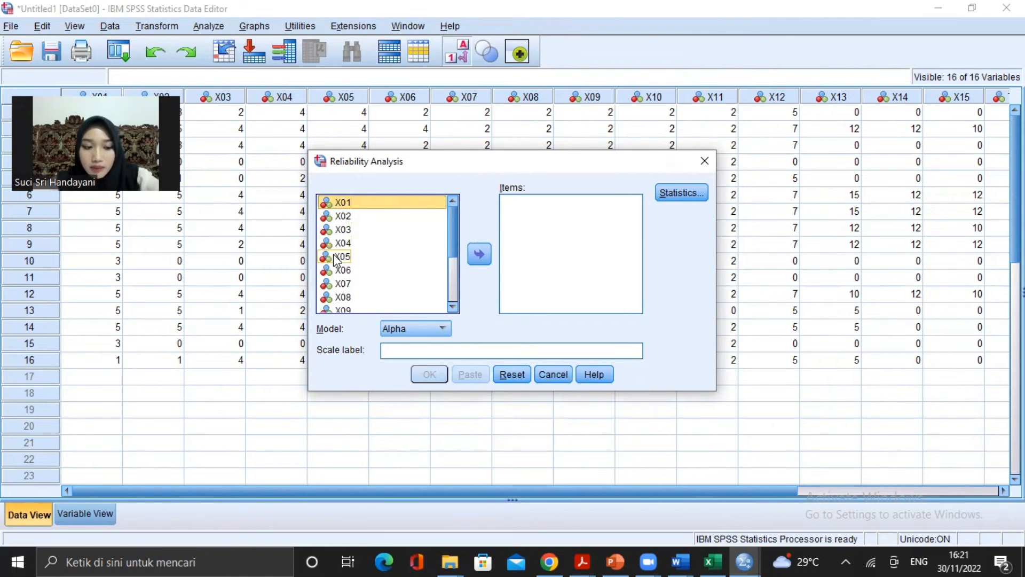
key(ctrl+a)
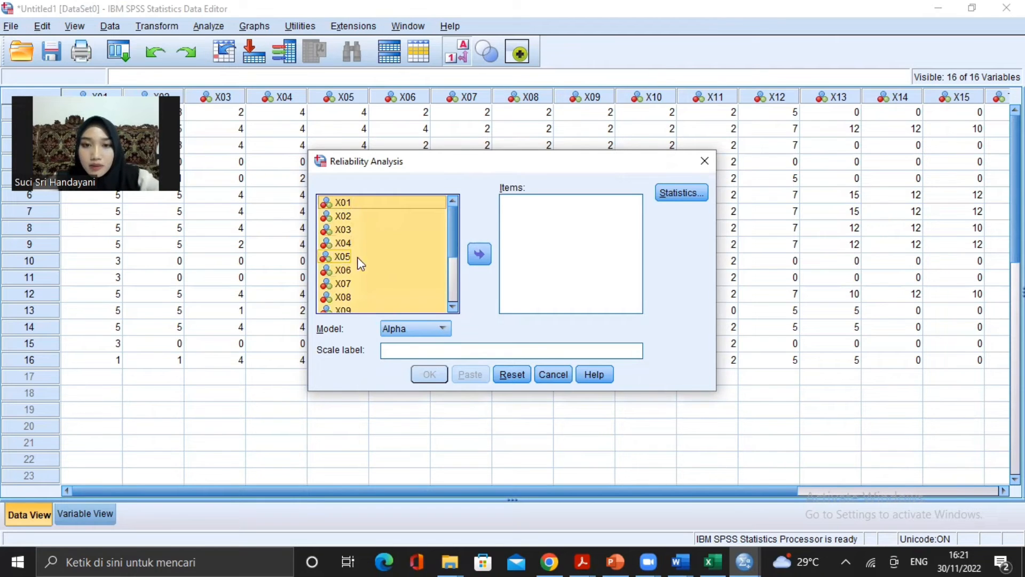
click(480, 255)
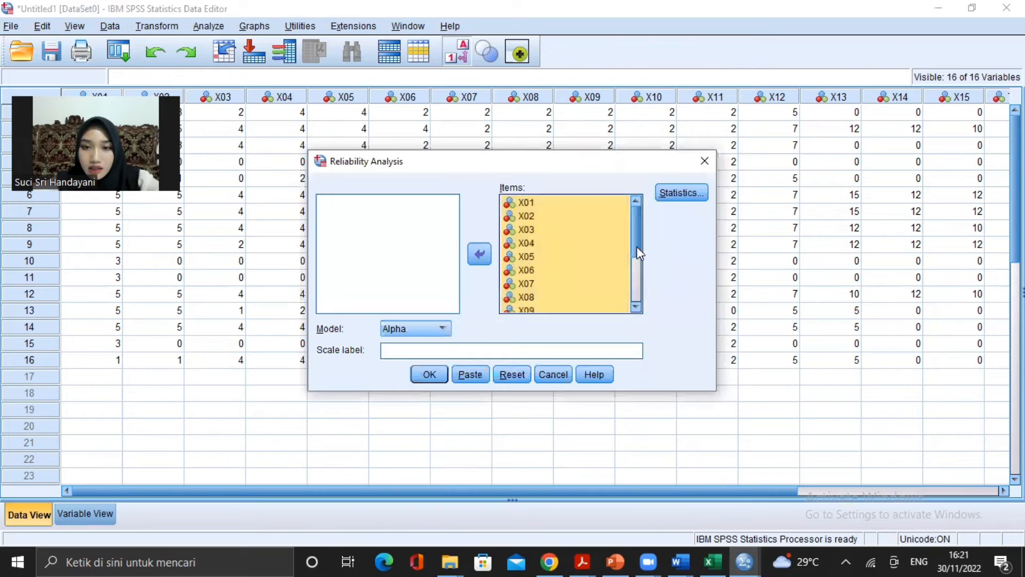
scroll(636, 246, down, 3)
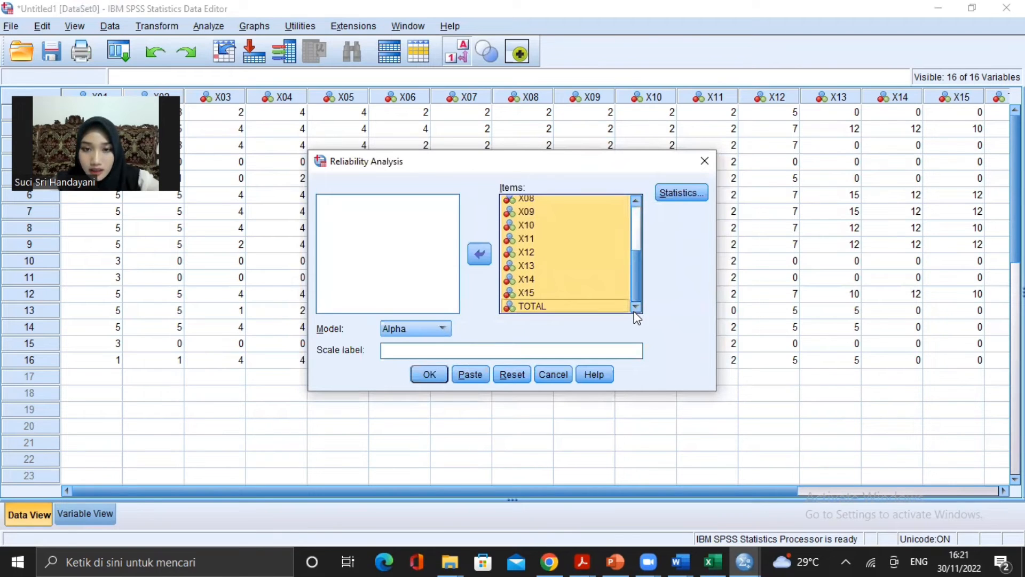
click(592, 306)
click(480, 255)
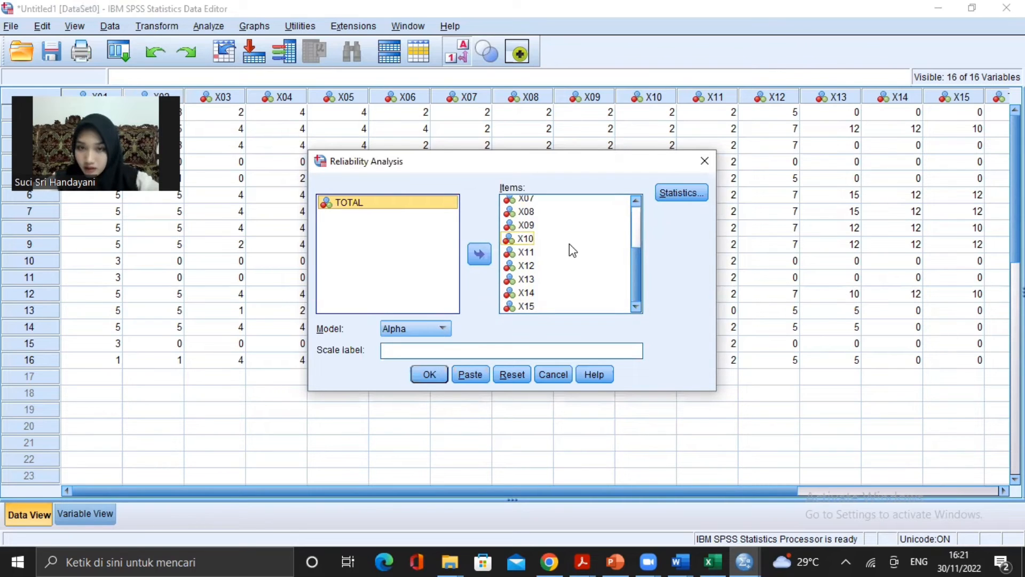
- Include the Scale if item deleted descriptives and run the reliability analysis with the Alpha model
click(688, 203)
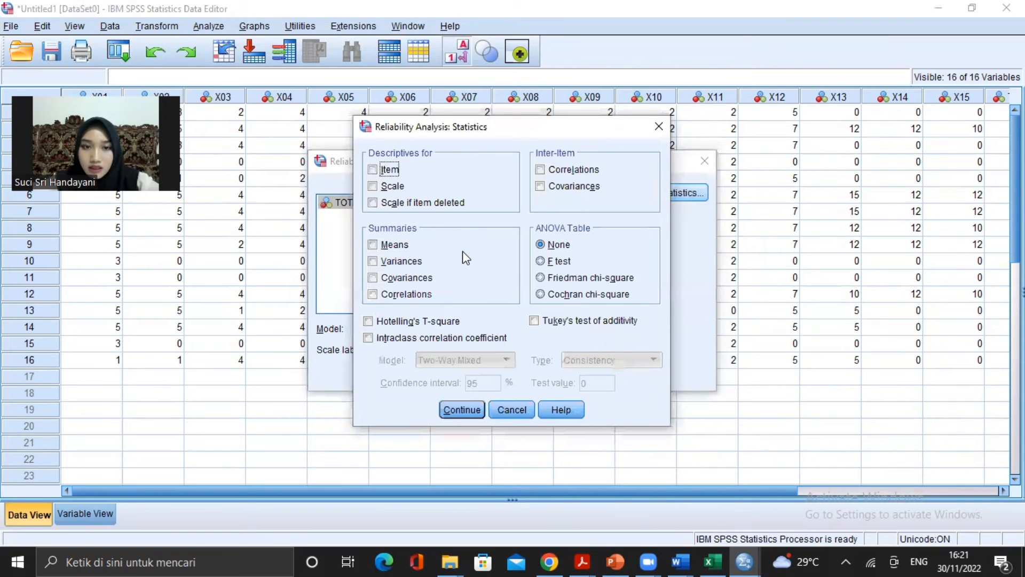
click(373, 203)
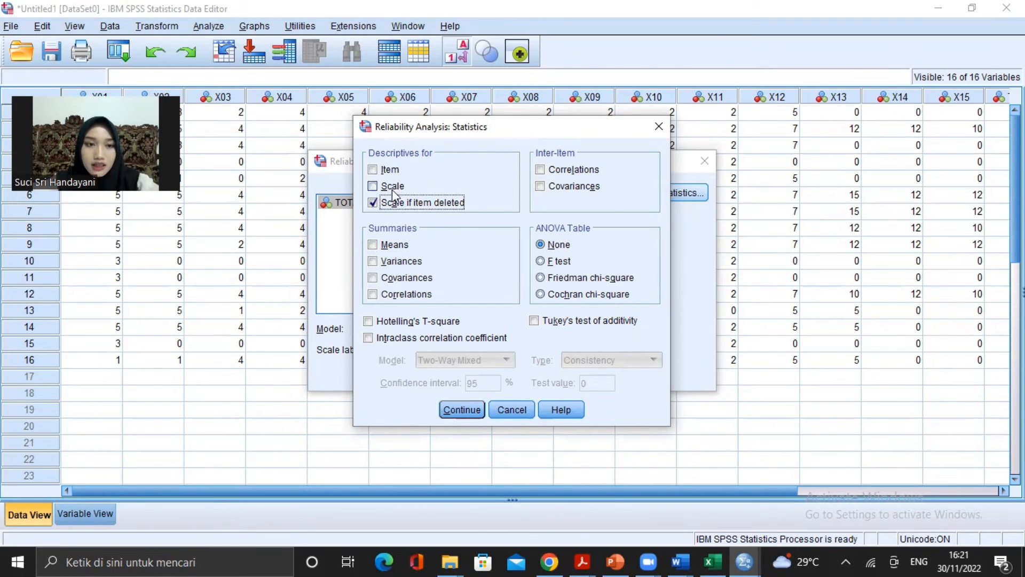
click(461, 409)
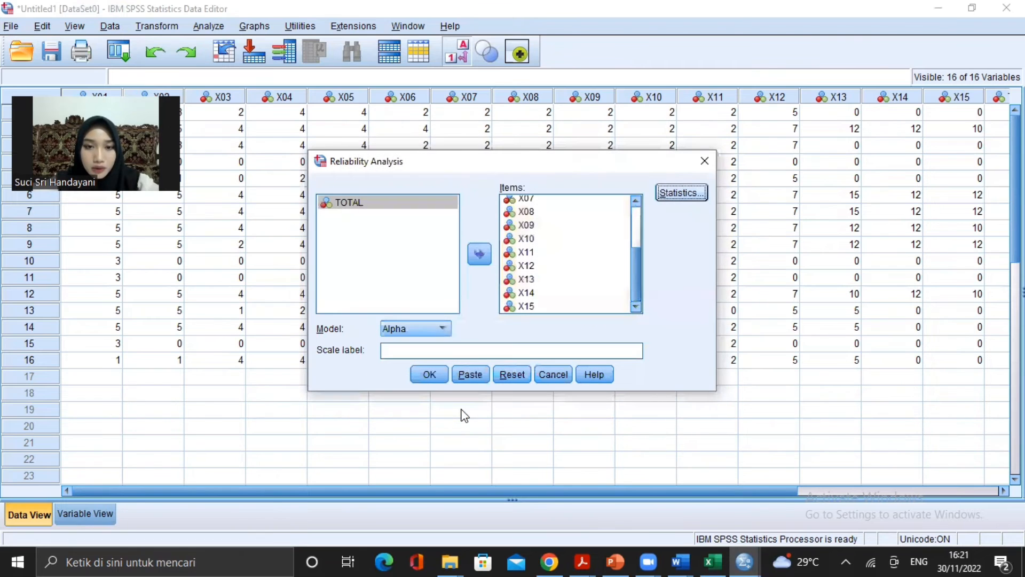
click(431, 374)
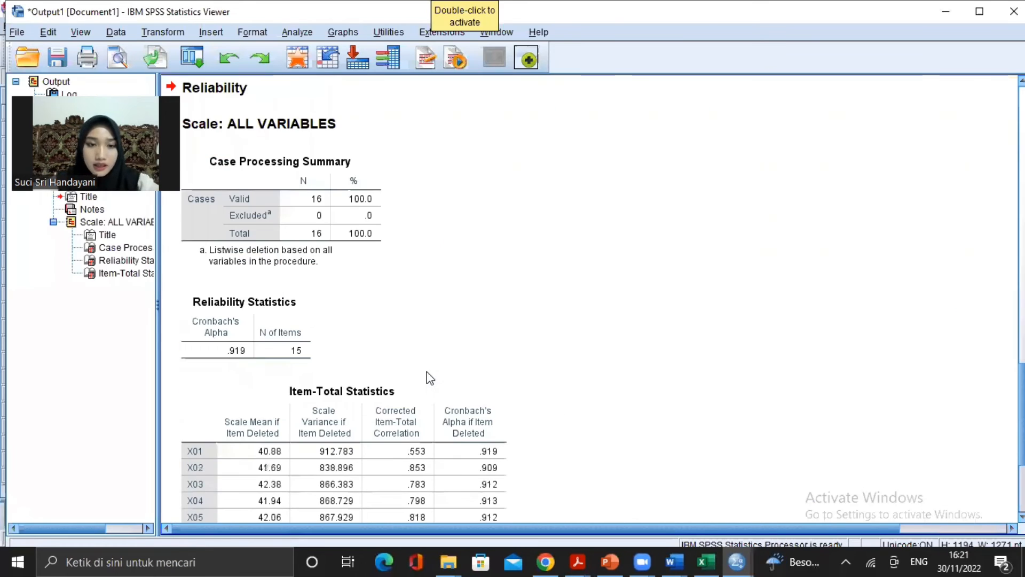
- Copy the Reliability Statistics table with Cronbach's Alpha from the SPSS output
click(267, 336)
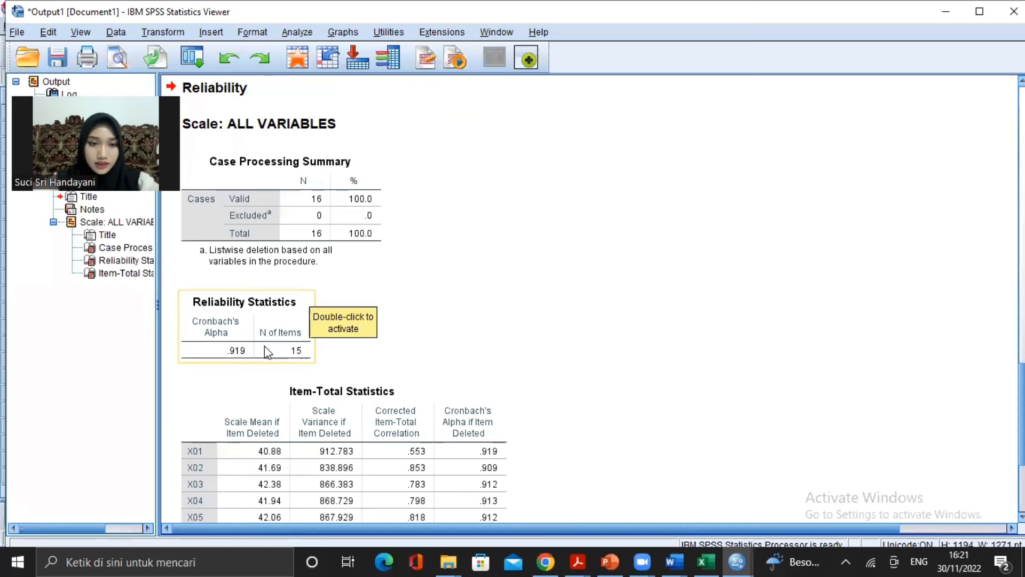
right_click(302, 302)
click(316, 331)
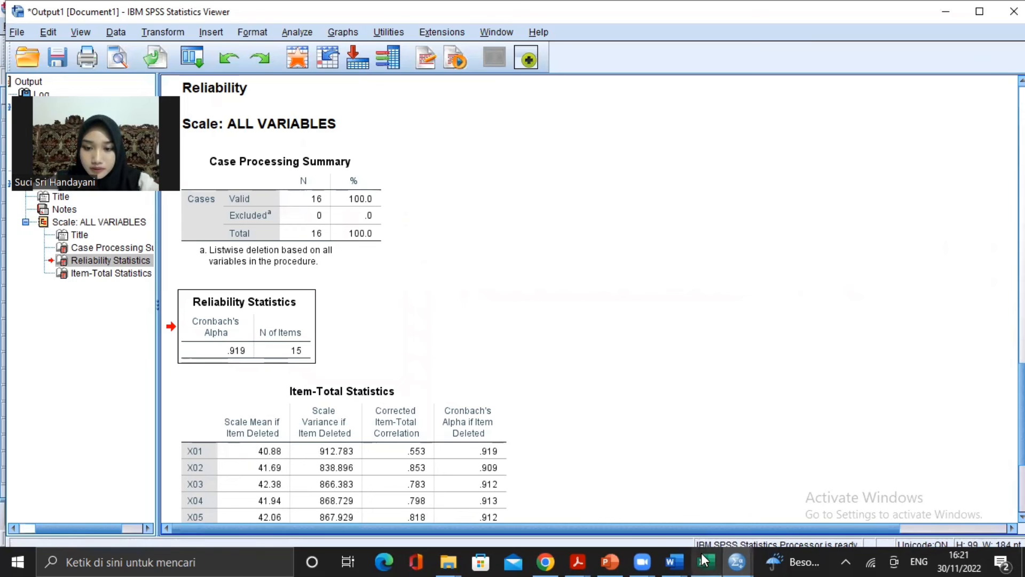
- Switch to Book1 in Excel and paste the Reliability Statistics table at cell S77, below the correlation table
mouse_move(706, 561)
click(705, 521)
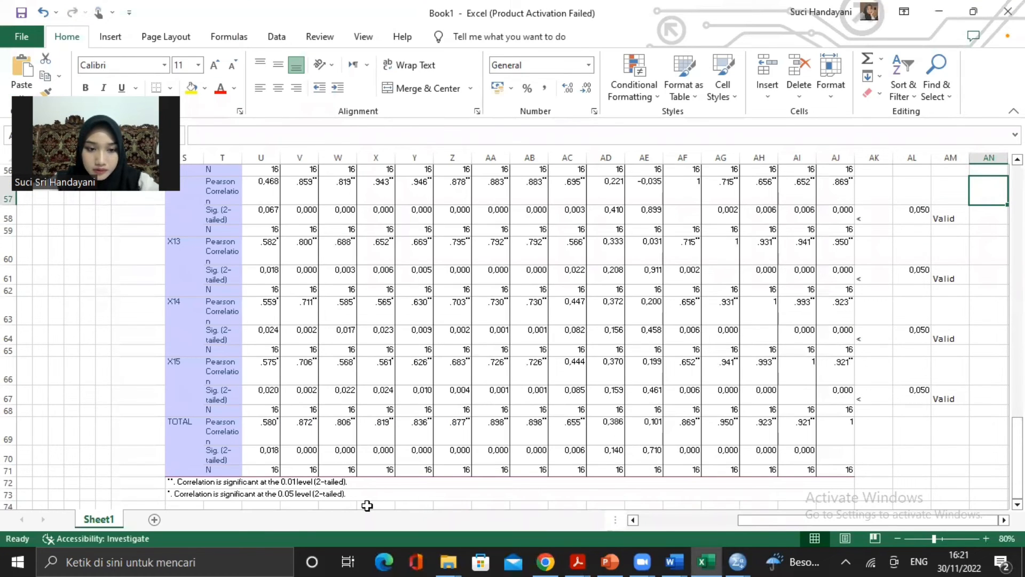
click(136, 502)
key(Down)
key(Down)
key(Down)
key(Down)
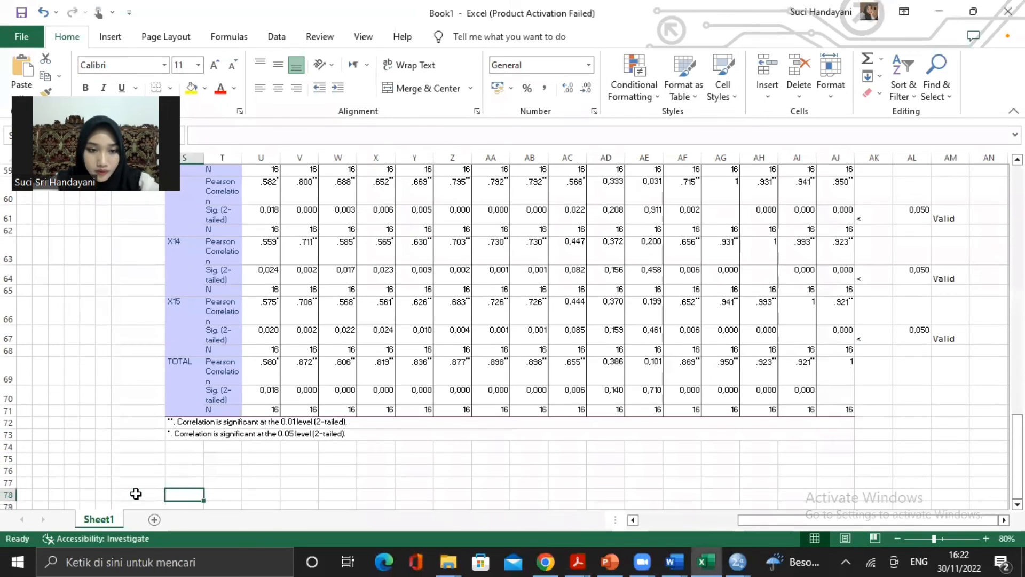
key(Right)
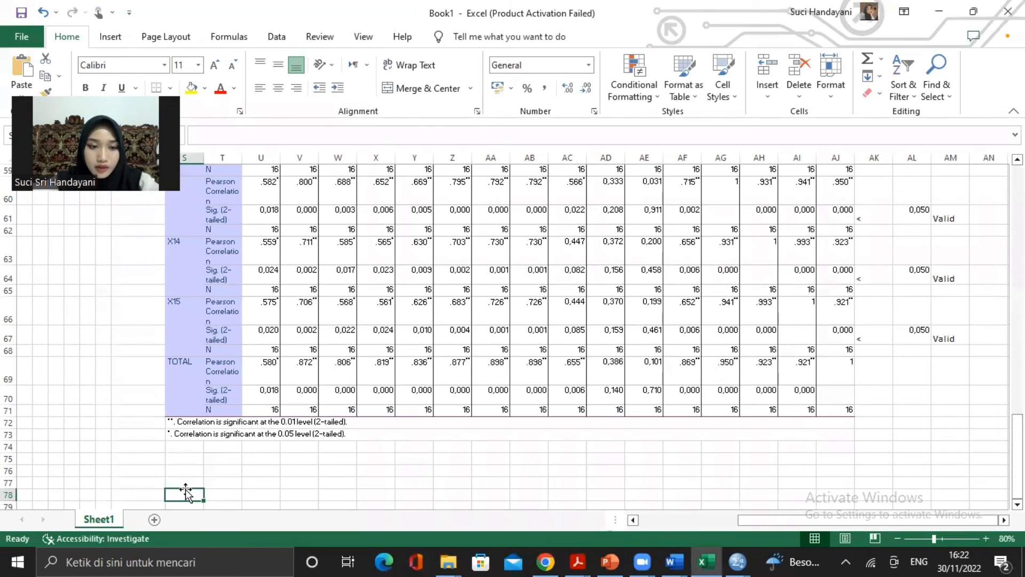
click(167, 473)
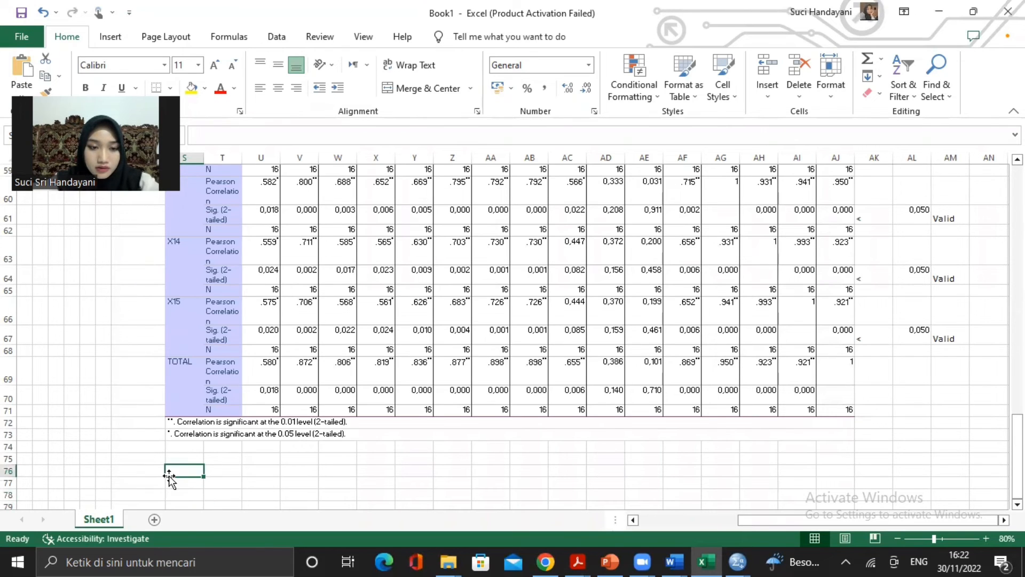
click(174, 485)
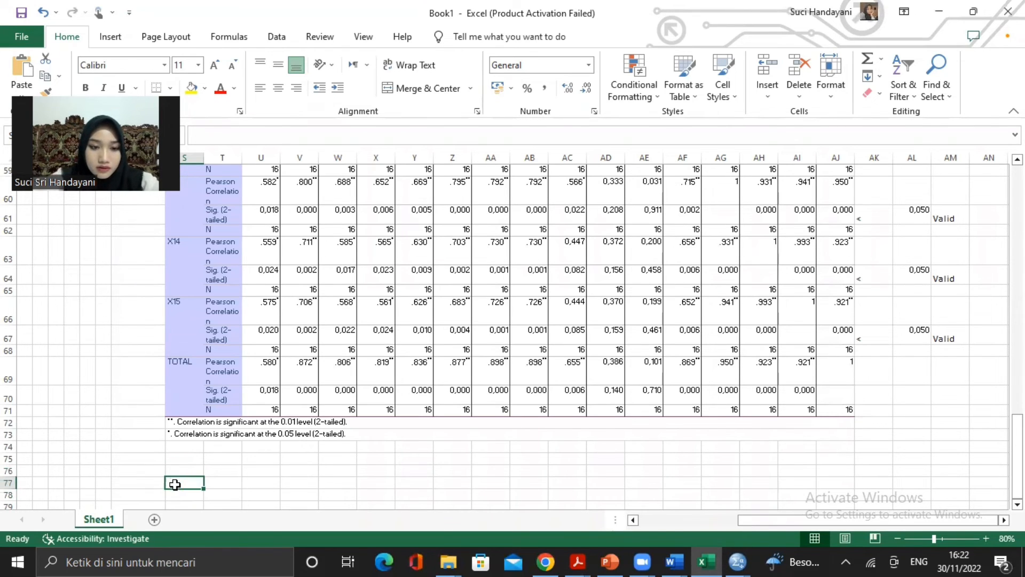
key(ctrl+v)
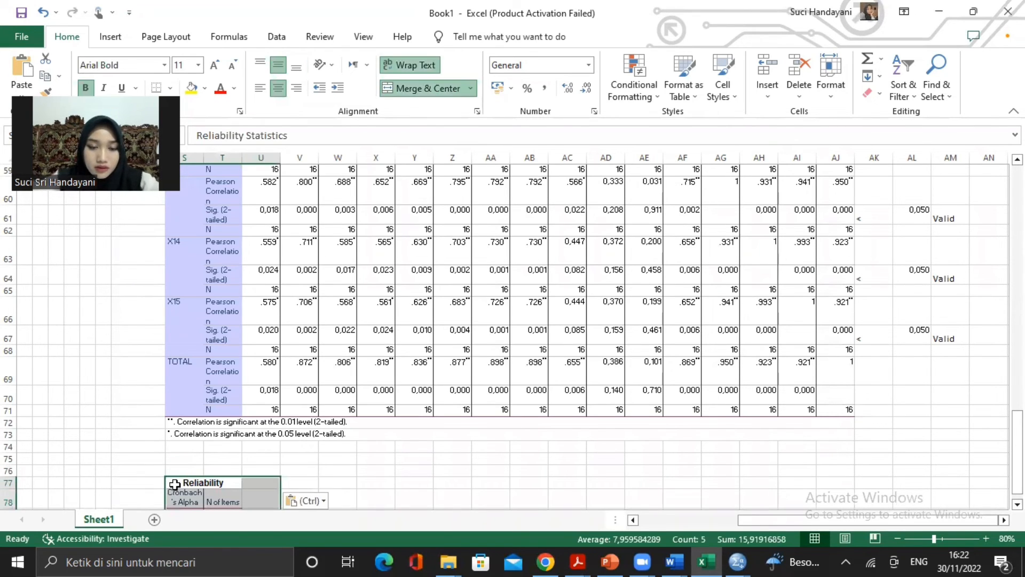
- Enter the reliability threshold 0,6 in cell S81, two rows below the Cronbach's Alpha value
click(986, 538)
click(986, 538)
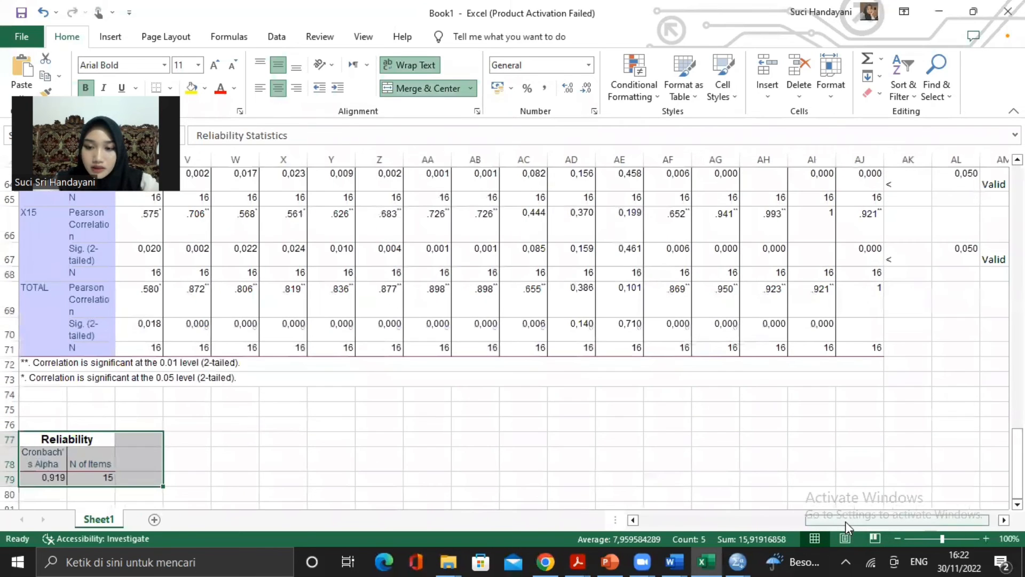
drag(845, 521, 671, 518)
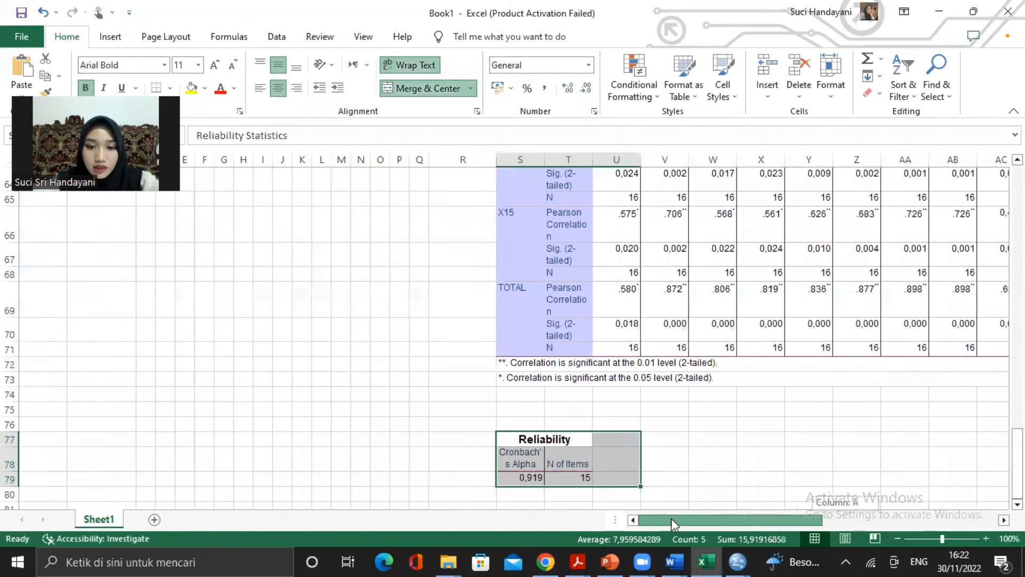
click(530, 477)
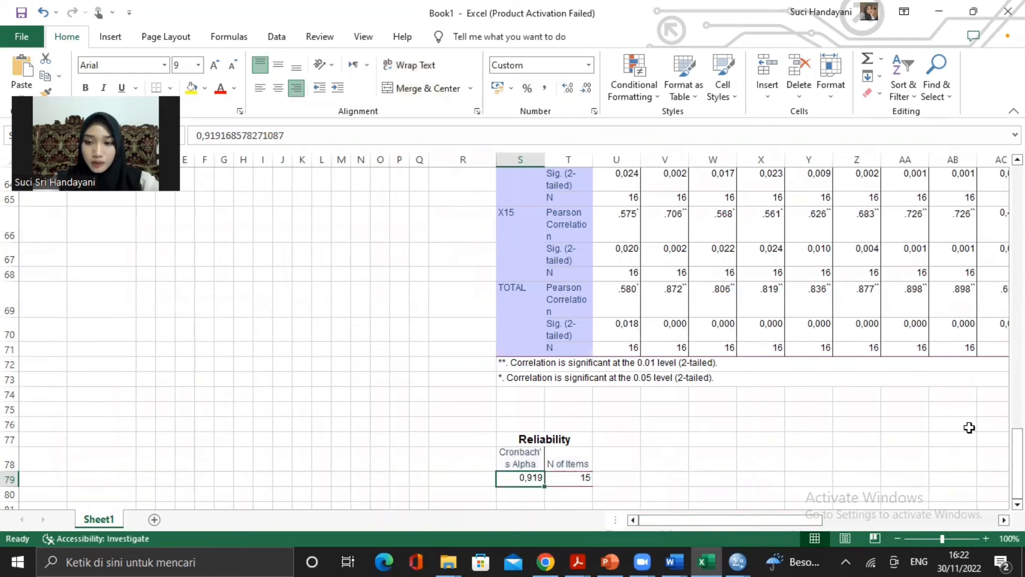
drag(1017, 459, 1018, 459)
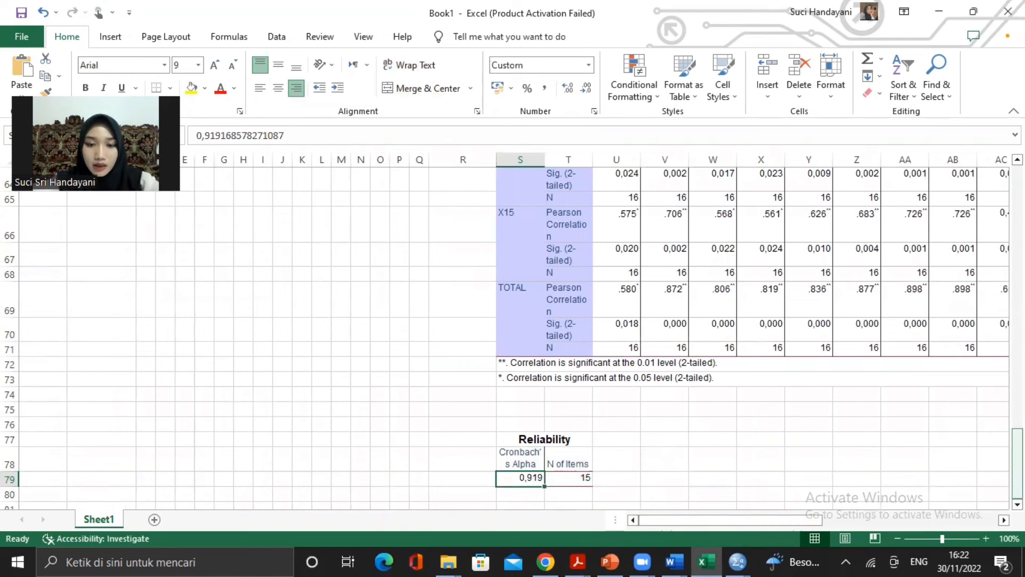
click(531, 505)
key(Right)
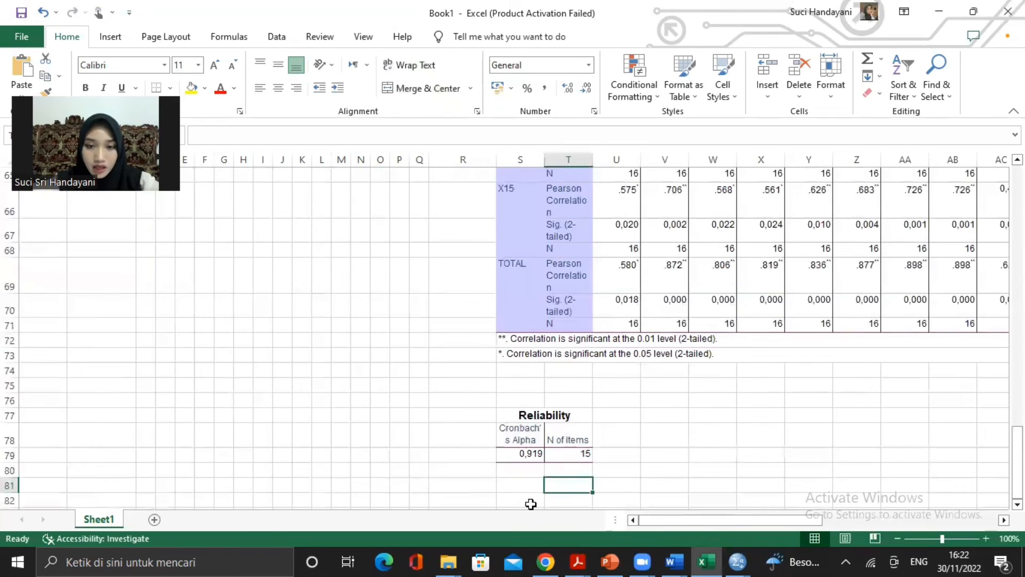
key(Left)
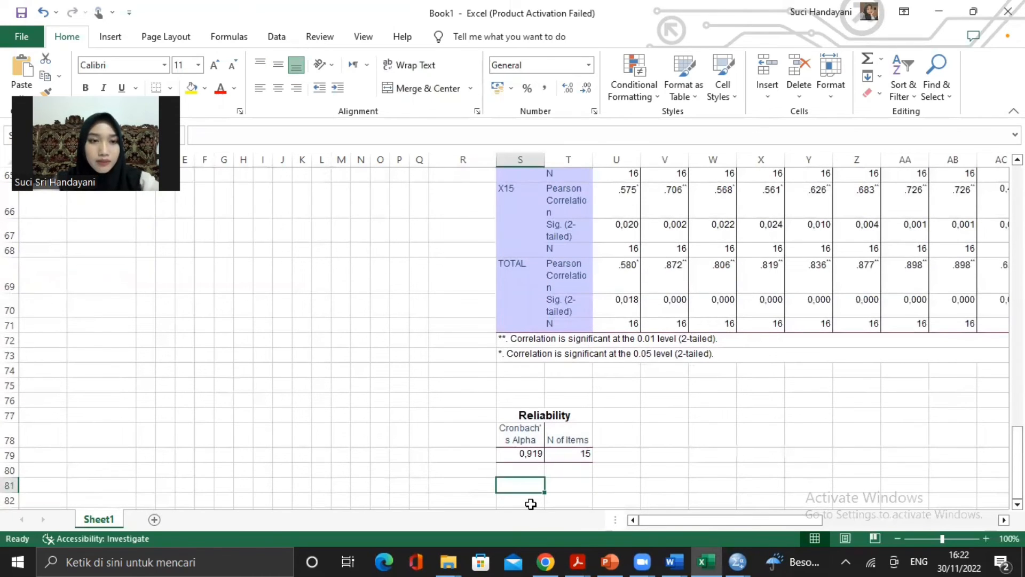
key(Up)
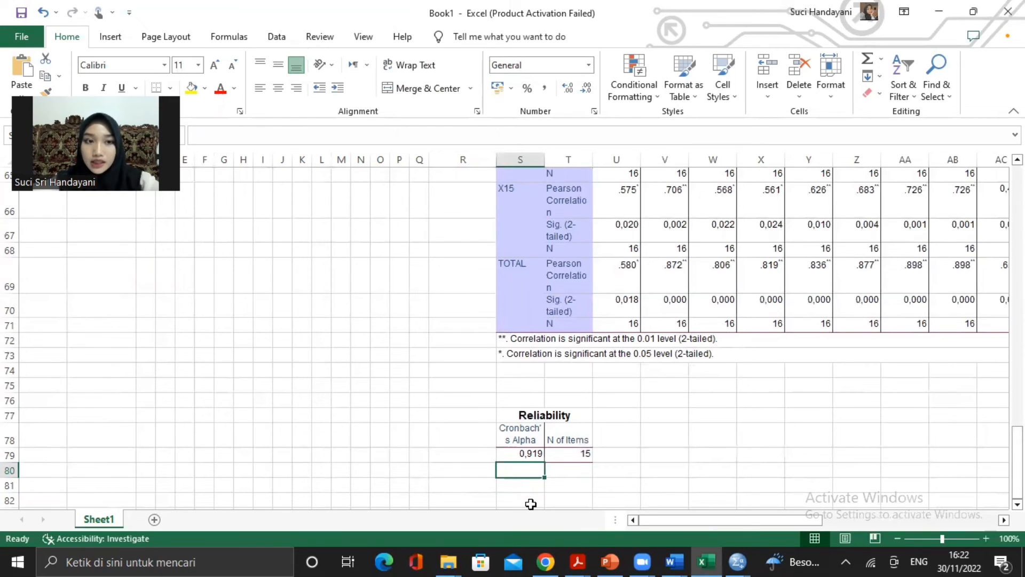
key(Down)
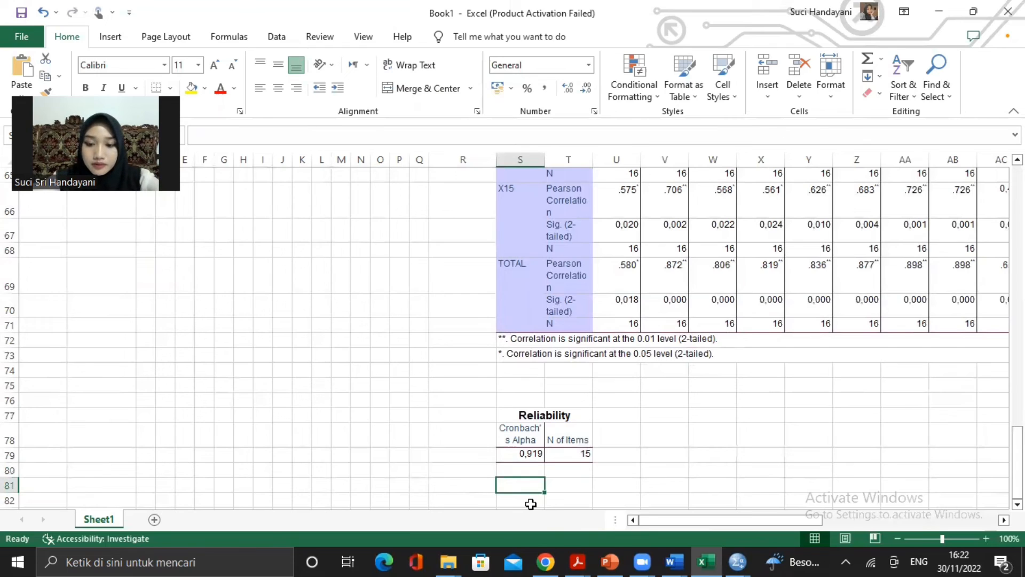
text(0,6)
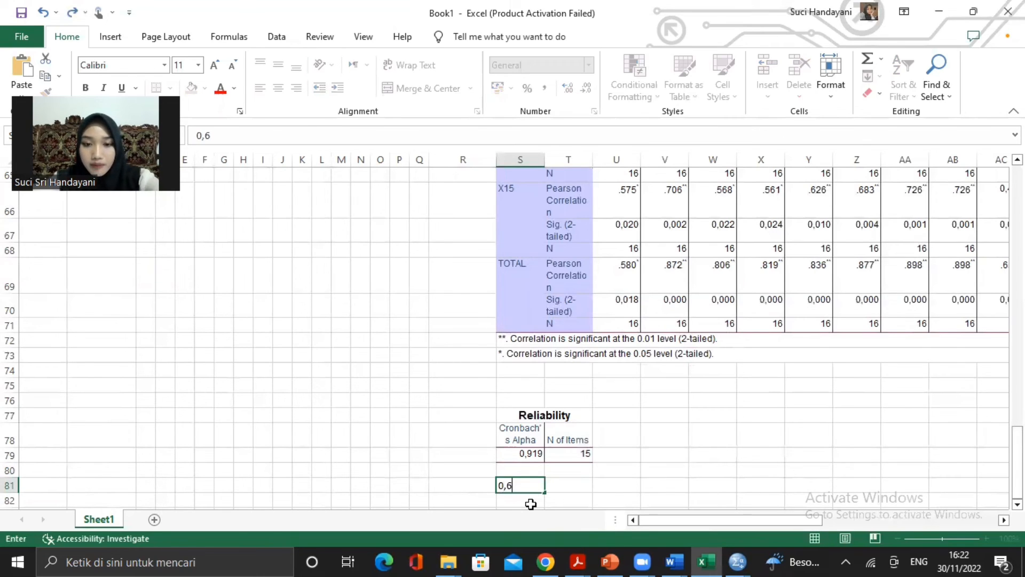
click(526, 456)
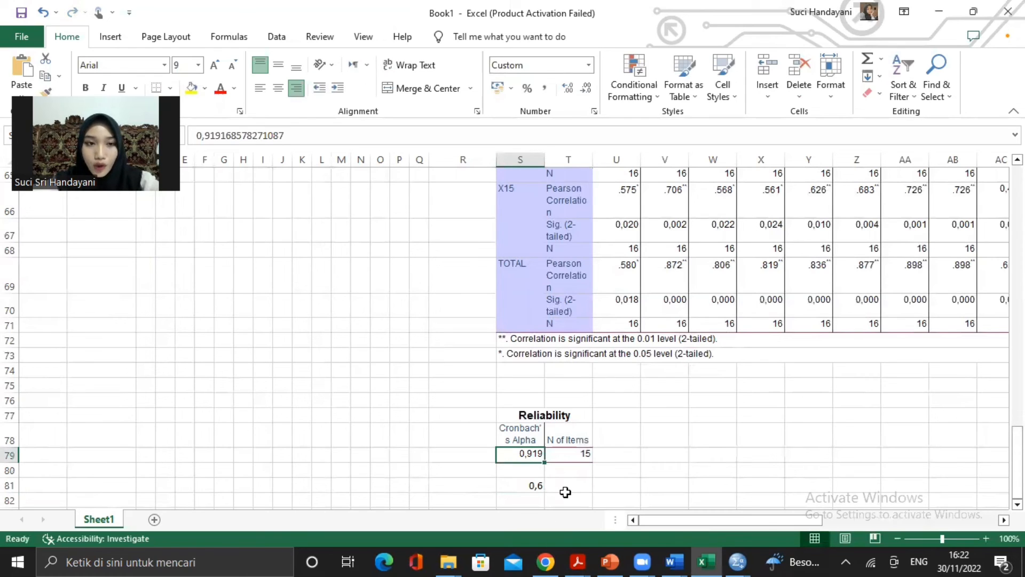
- Enter the comparison sign > in cell S80 and fill the 0,6 threshold in cell S81 with yellow
click(537, 471)
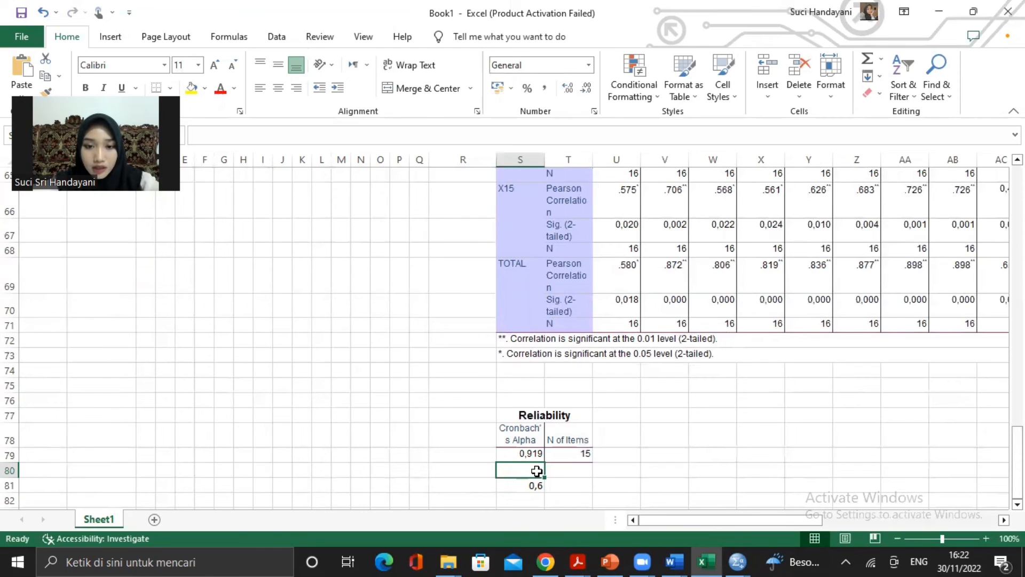
text(>)
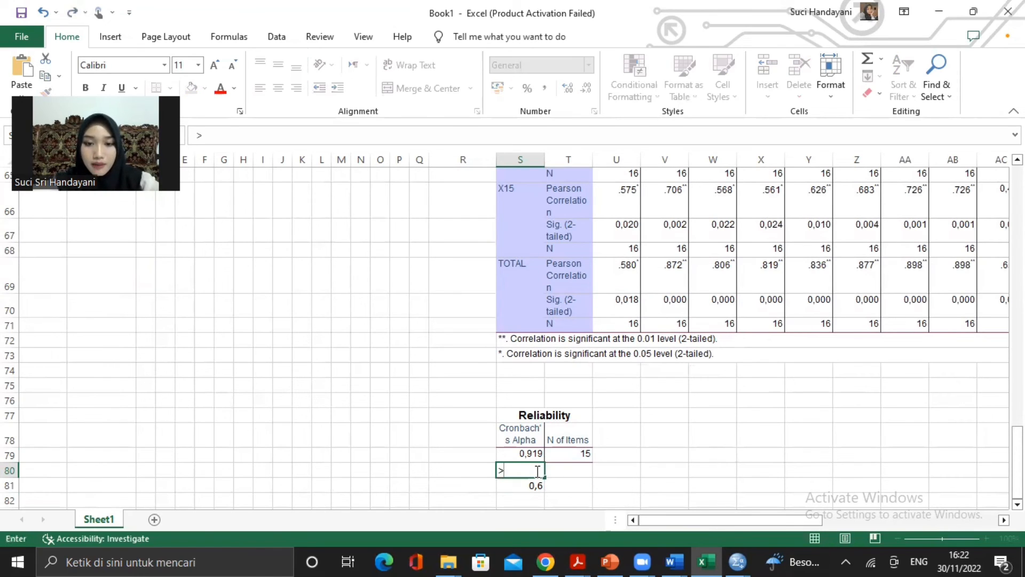
click(538, 484)
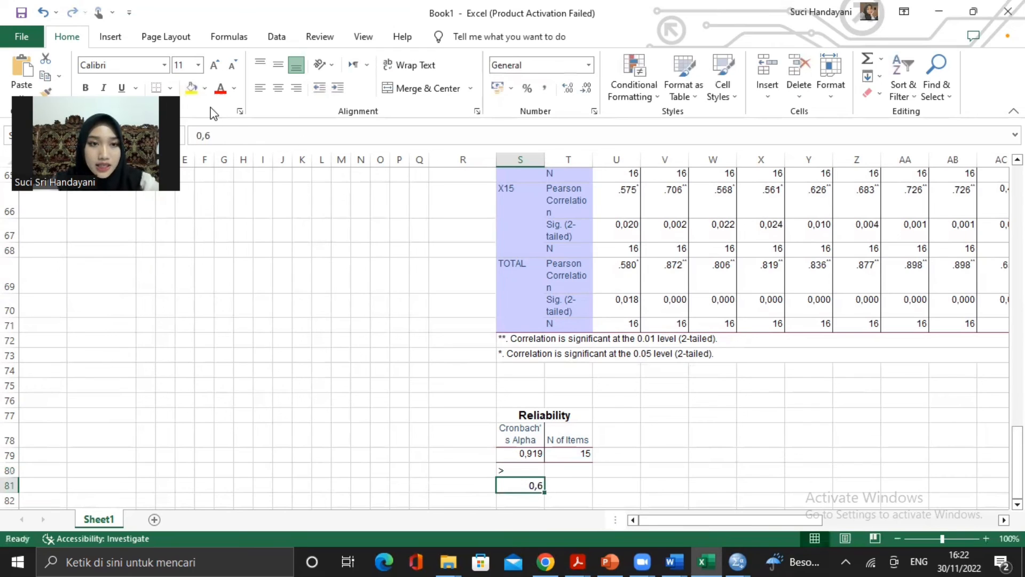
click(191, 88)
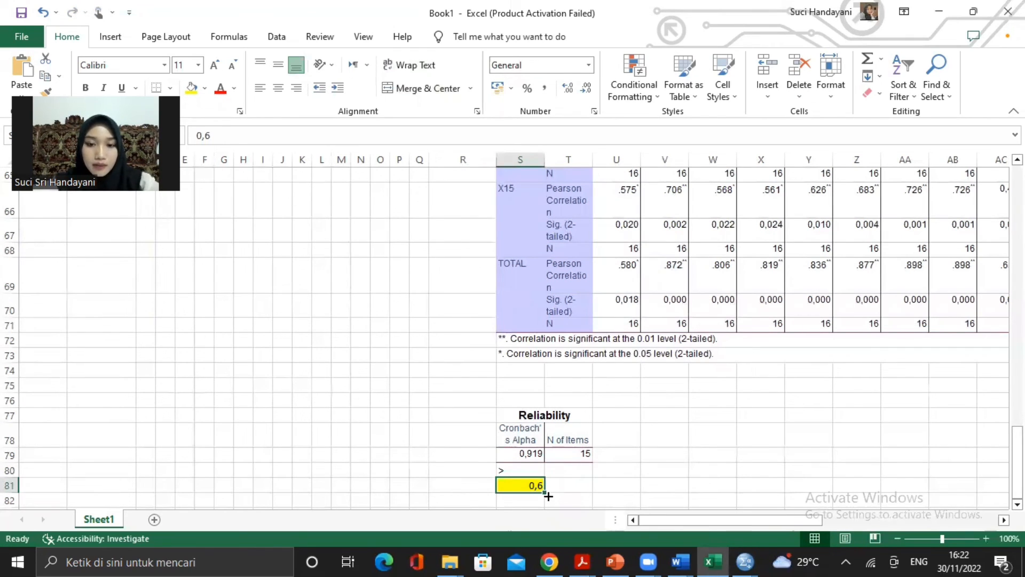
- Switch to Document1 in Word and examine the r11 and Kriteria rows of the thesis reliability table on page 9
mouse_move(678, 560)
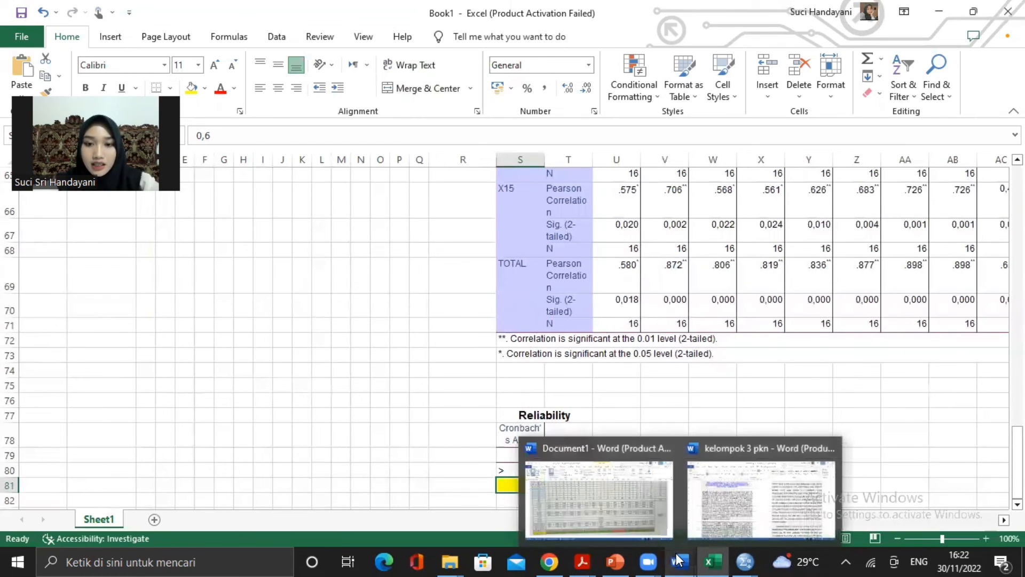
click(639, 525)
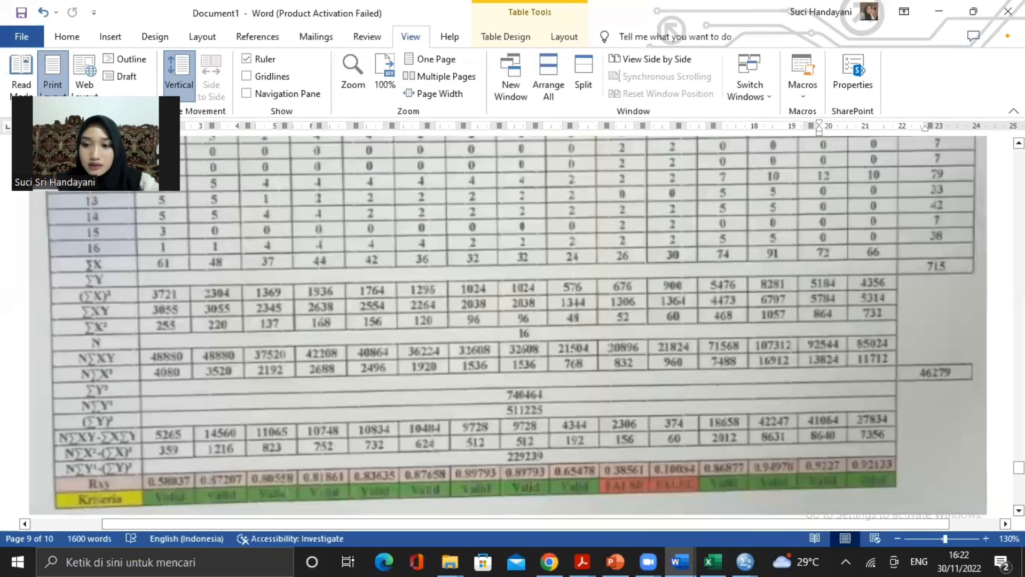
drag(1019, 467, 1019, 499)
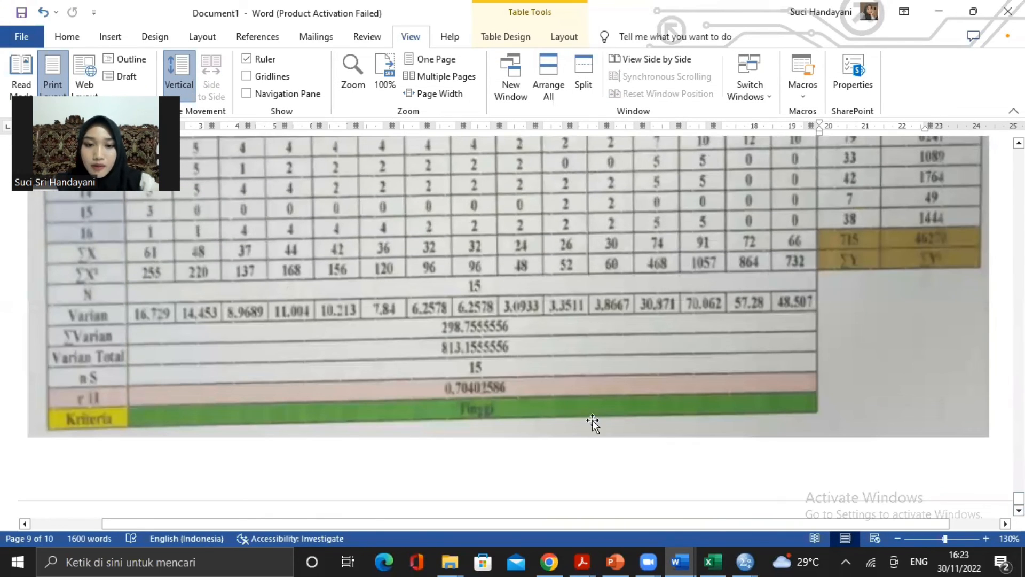